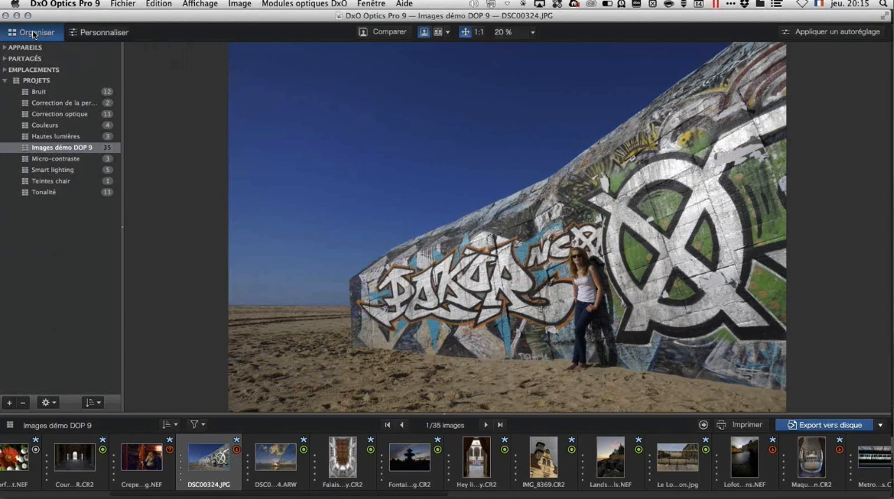
# Step: Switch to the Personnaliser workspace for the graffiti wall photo and view the available export destinations
pyautogui.click(101, 33)
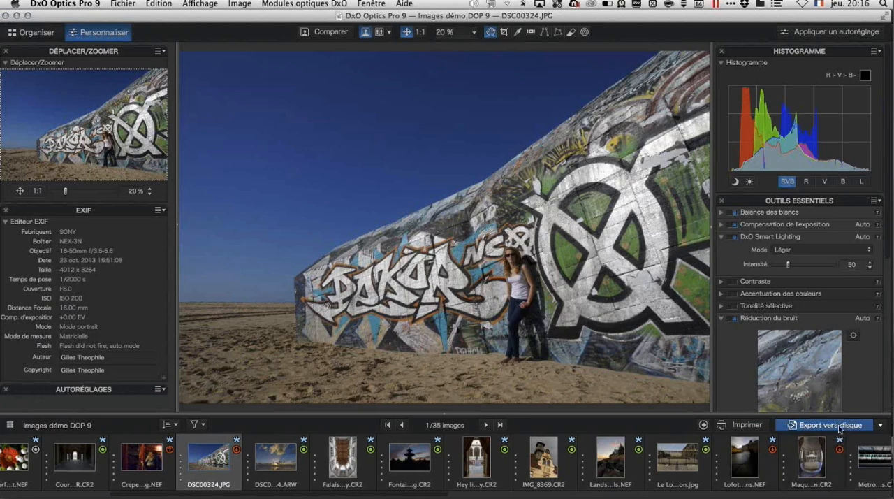
pyautogui.click(881, 426)
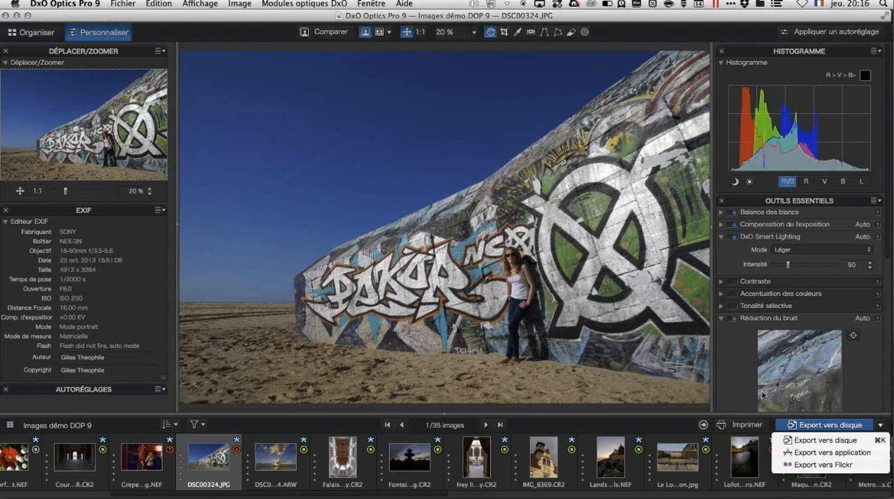
pyautogui.click(220, 16)
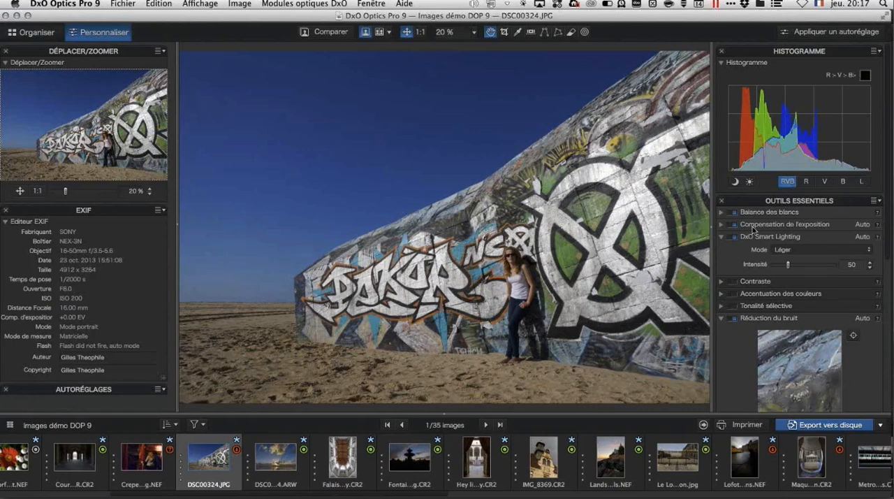
# Step: Look through the correction palettes and examine the white balance, exposure compensation and contrast settings
pyautogui.scroll(-10, 753, 228)
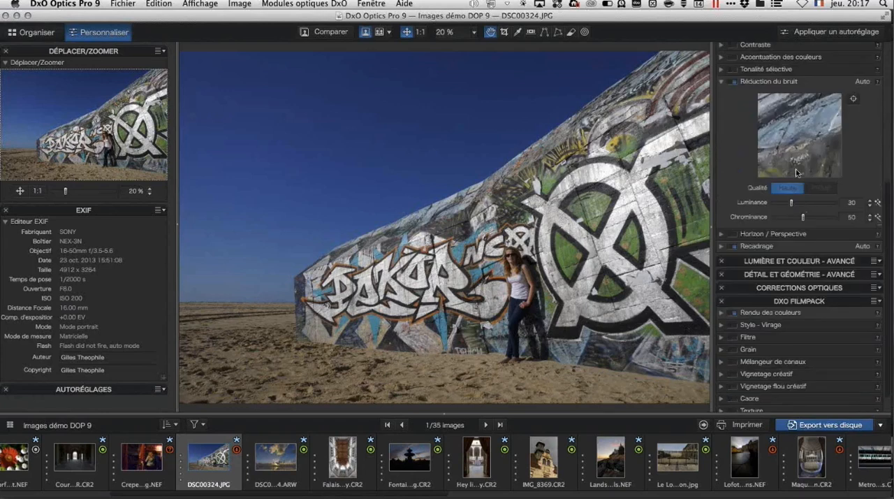
pyautogui.scroll(8, 796, 172)
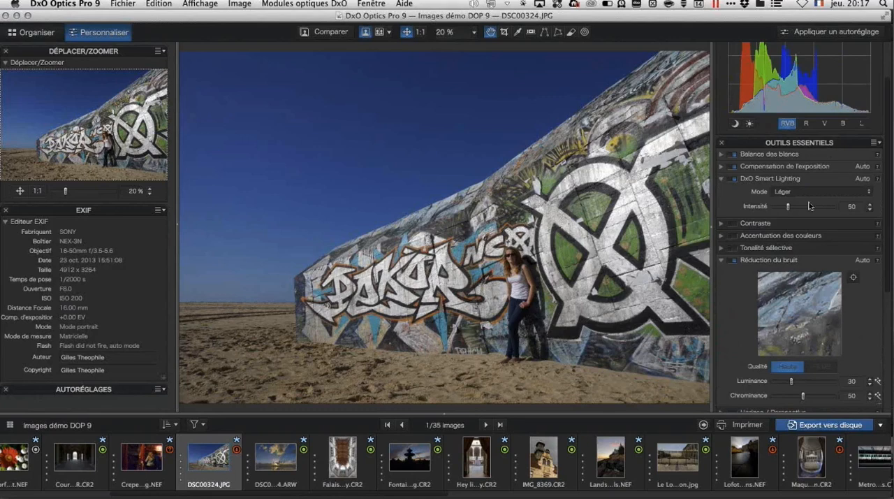
pyautogui.scroll(-6, 809, 206)
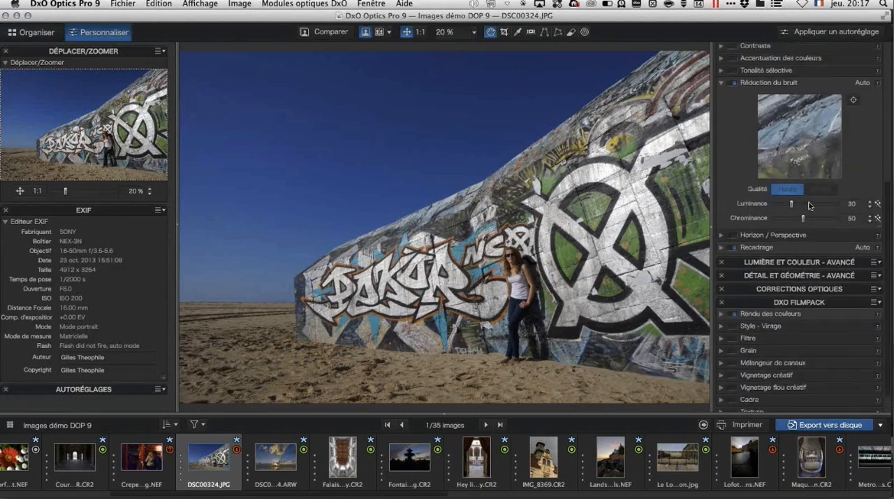
pyautogui.scroll(-2, 809, 204)
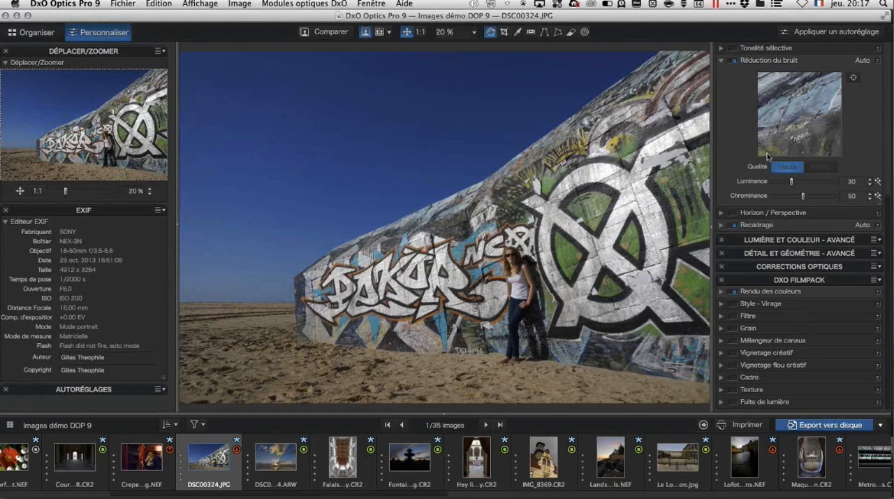
pyautogui.scroll(5, 767, 155)
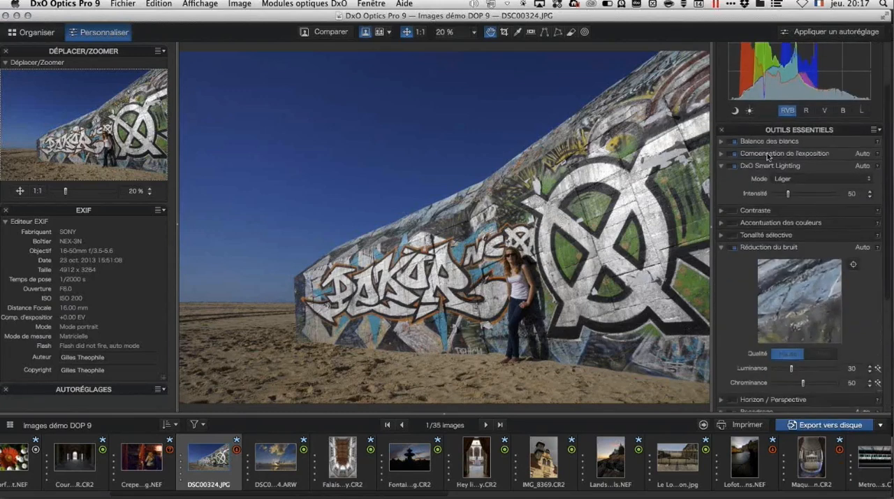
pyautogui.scroll(-3, 767, 155)
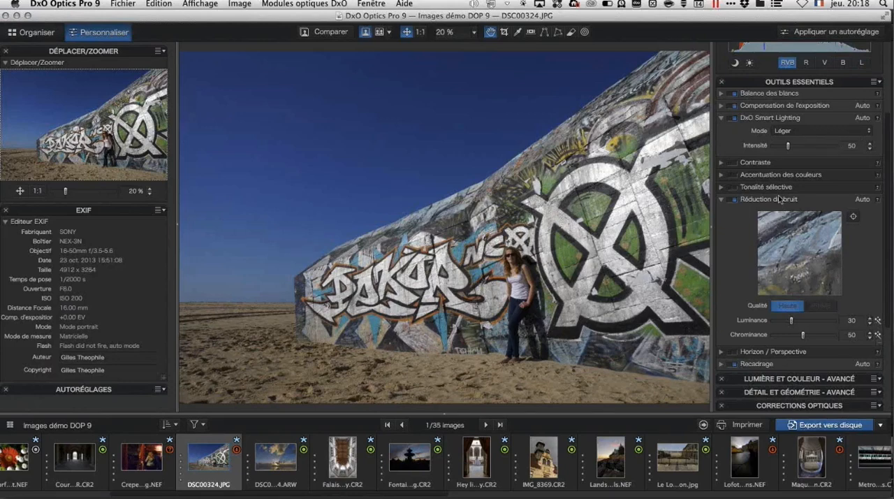
pyautogui.click(722, 94)
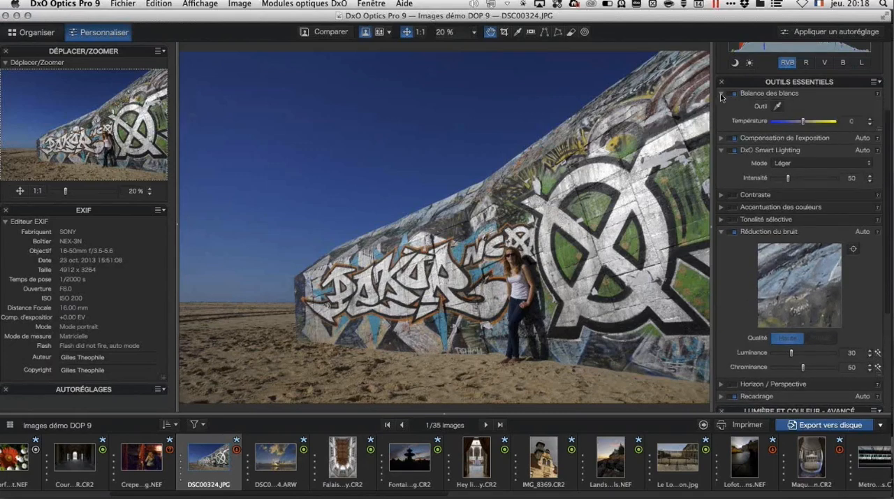
pyautogui.click(722, 94)
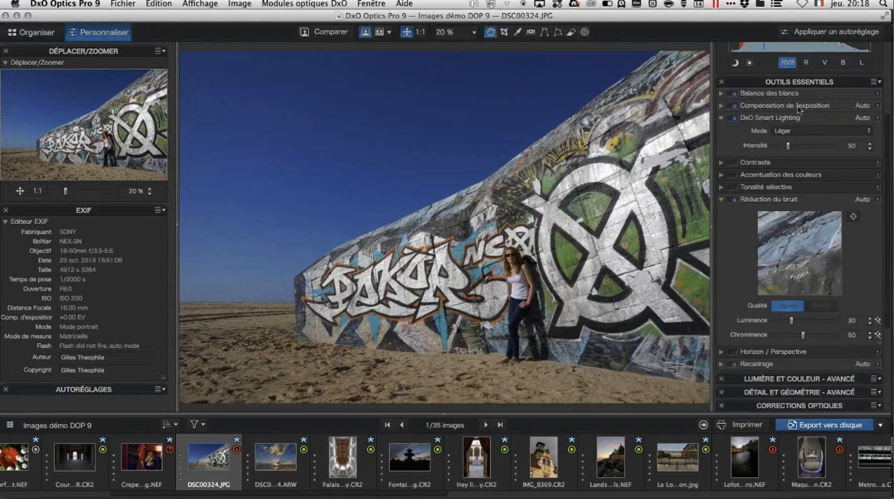
pyautogui.click(722, 106)
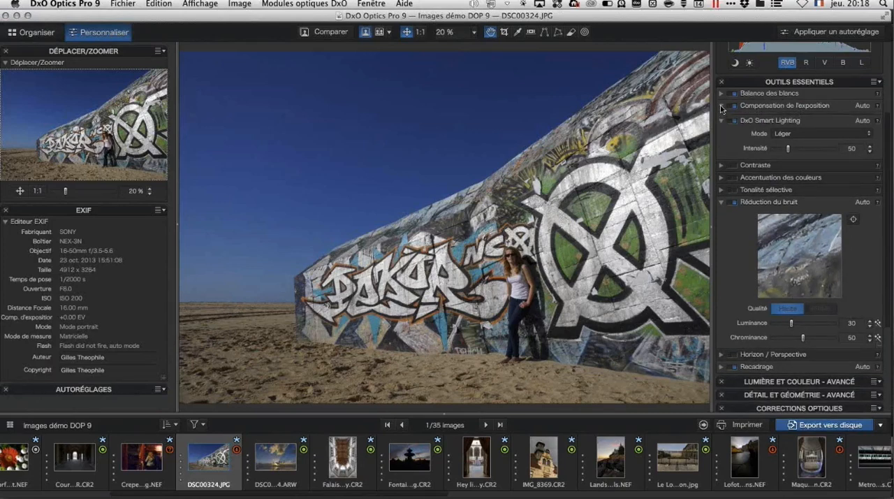
pyautogui.click(723, 106)
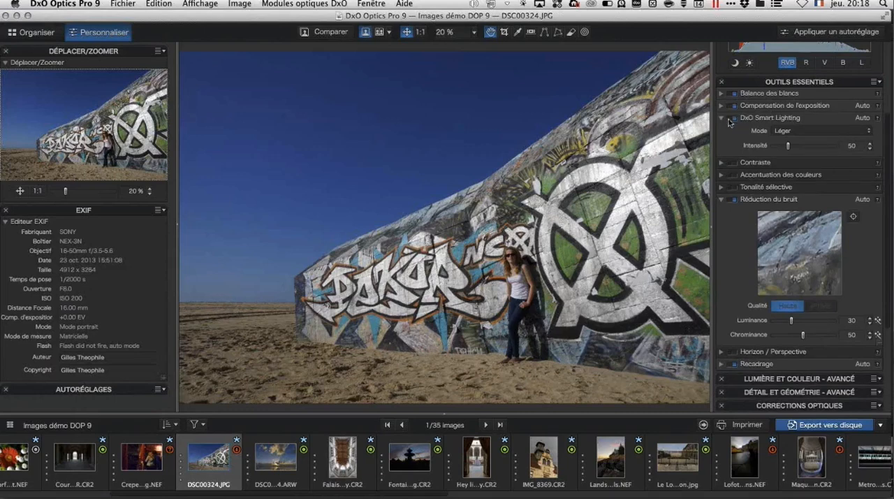
pyautogui.click(721, 164)
pyautogui.click(721, 164)
# Step: Set the photo's Vibrance to 25 under Accentuation des couleurs
pyautogui.click(721, 175)
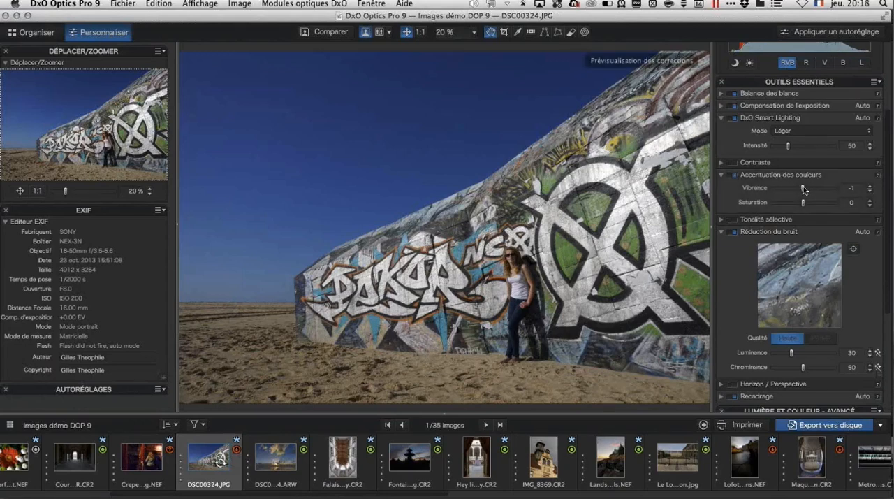
pyautogui.moveTo(804, 189)
pyautogui.mouseDown()
pyautogui.moveTo(825, 190)
pyautogui.moveTo(812, 191)
pyautogui.mouseUp()
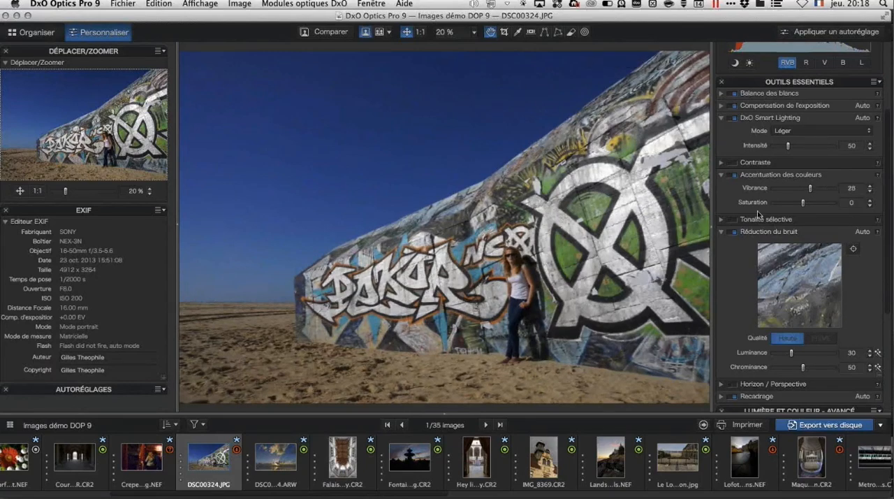
# Step: Examine the Tonalité sélective sliders and the noise reduction, horizon and crop corrections in the essential tools
pyautogui.click(722, 220)
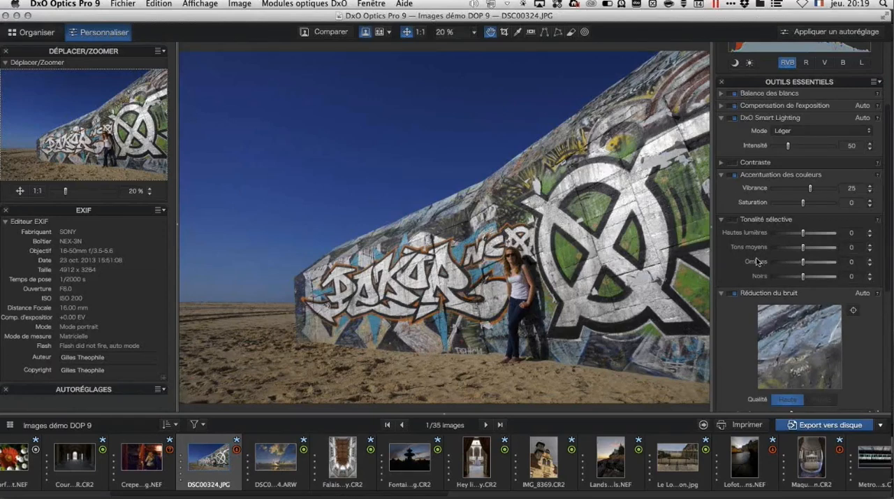
pyautogui.scroll(-5, 758, 261)
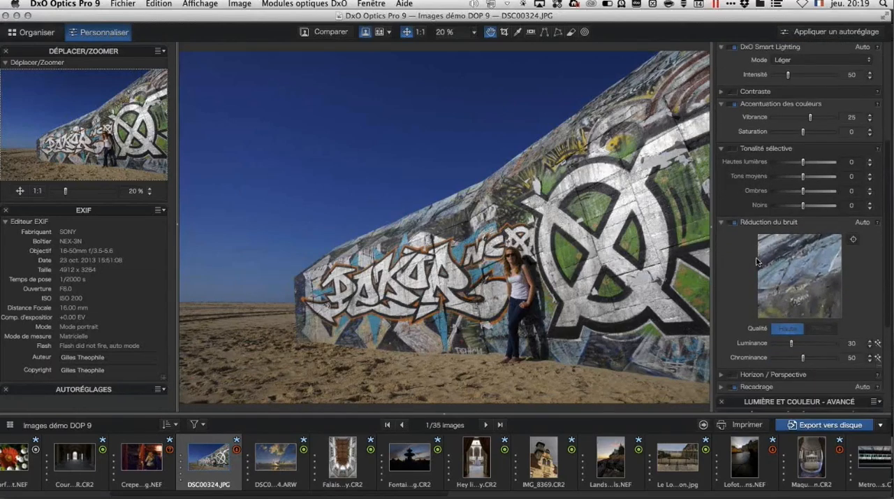
pyautogui.scroll(-3, 797, 220)
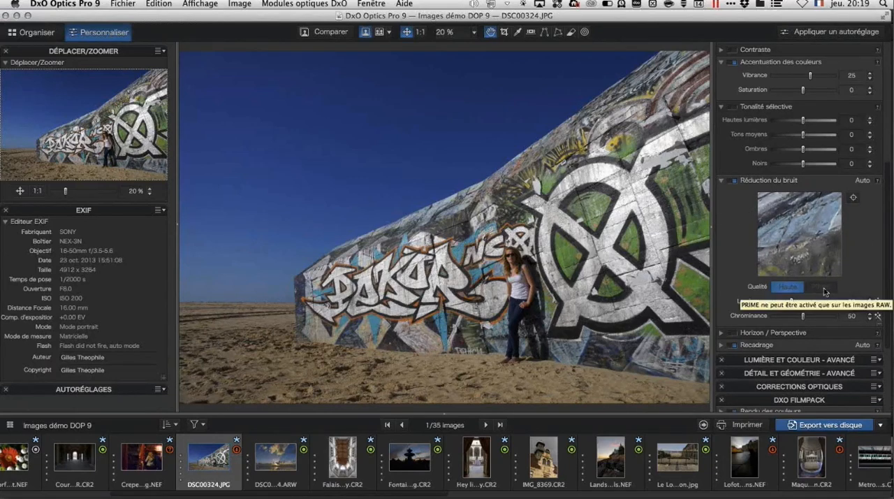
pyautogui.click(735, 345)
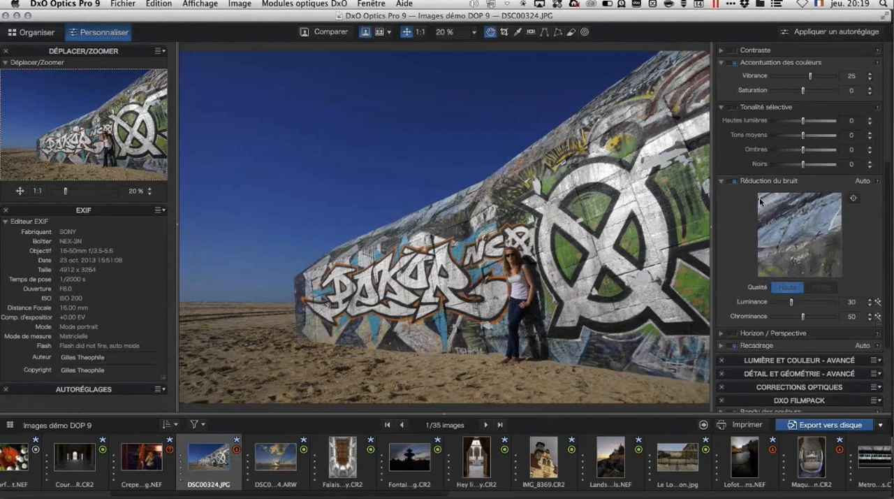
pyautogui.scroll(5, 760, 201)
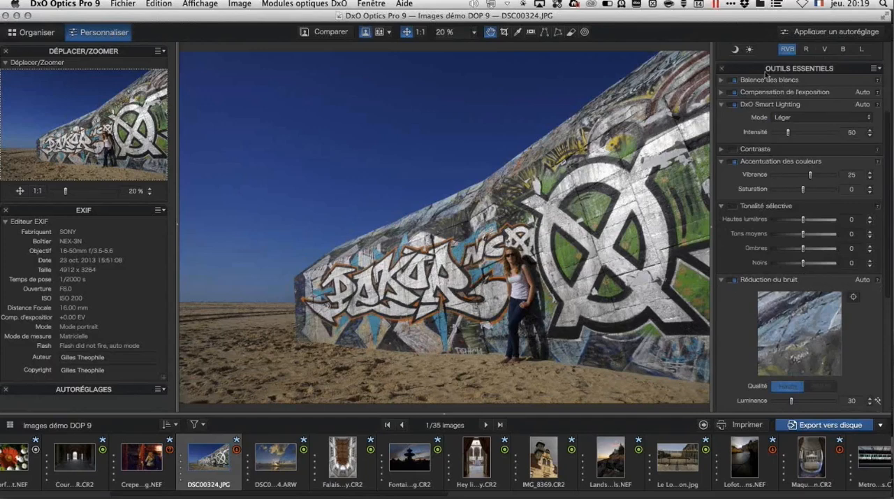
# Step: Collapse the Outils essentiels palette and expand the Lumière et couleur - Avancé palette
pyautogui.click(769, 69)
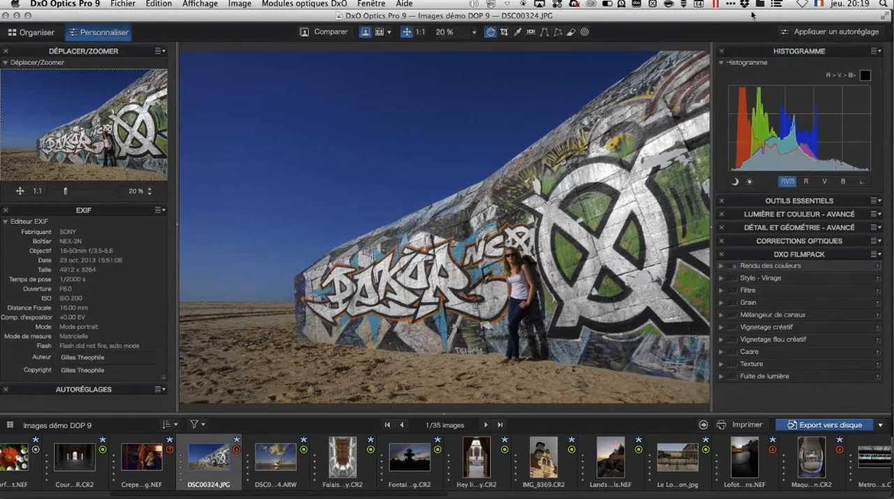
pyautogui.click(785, 213)
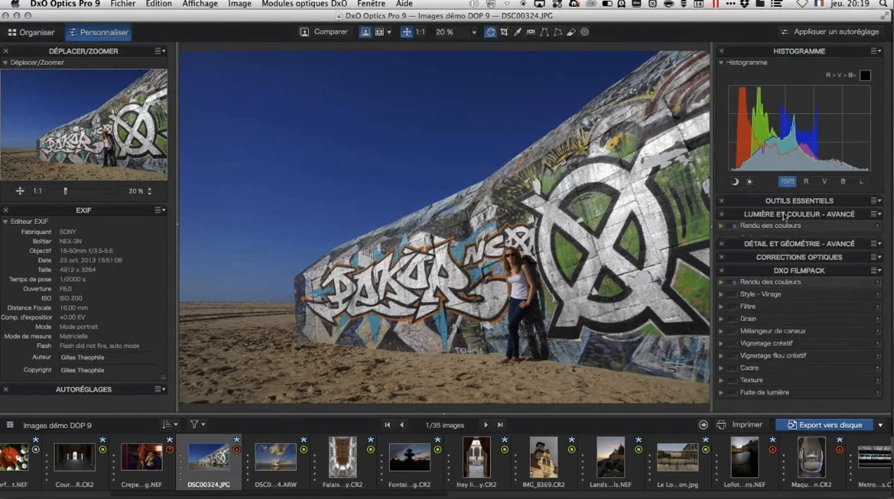
pyautogui.scroll(-4, 803, 223)
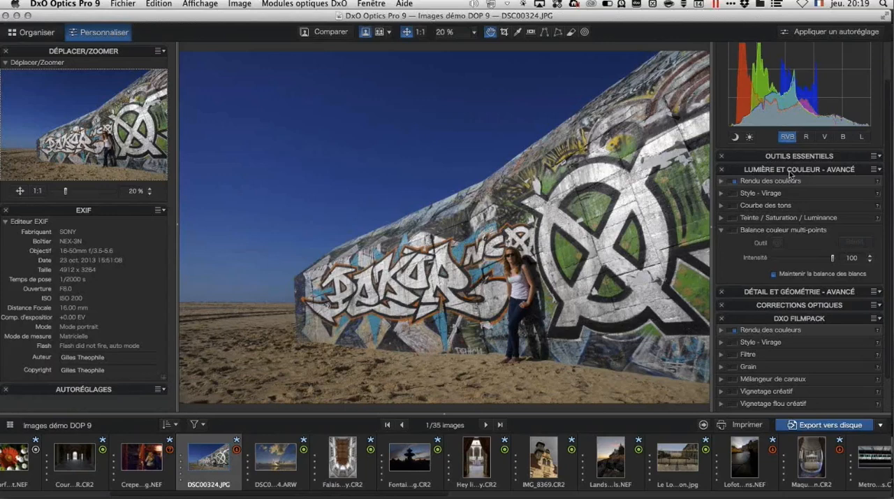
# Step: Move the Lumière et couleur - Avancé palette below Détail et géométrie - Avancé, and return it to its original place
pyautogui.moveTo(792, 172); pyautogui.dragTo(760, 213)
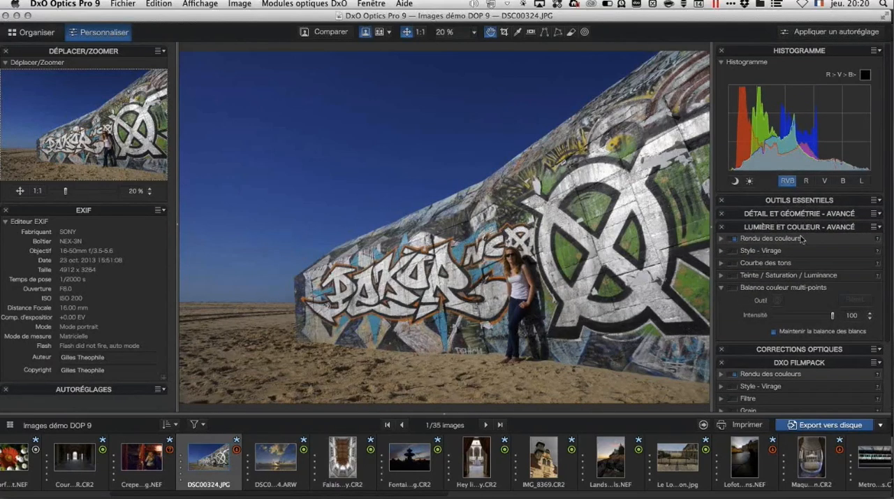
pyautogui.moveTo(777, 229); pyautogui.dragTo(787, 214)
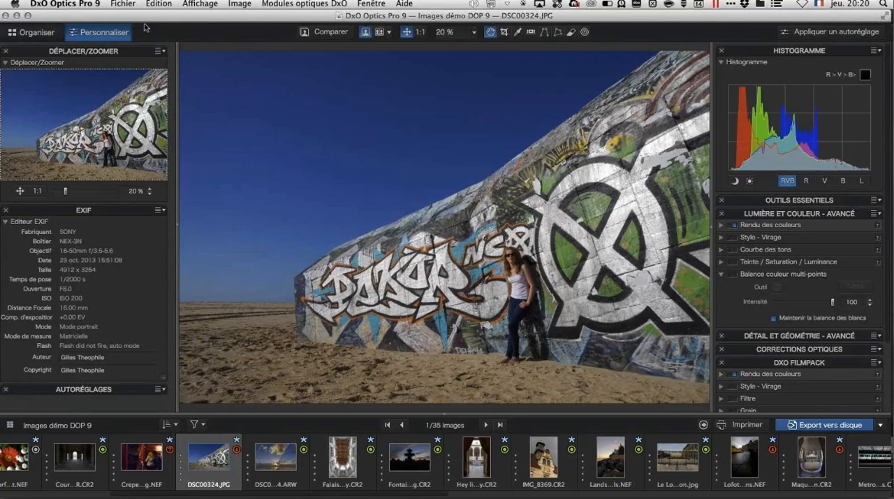
# Step: Return to the Organiser workspace and view the folder tree under Emplacements, leaving it collapsed
pyautogui.click(48, 39)
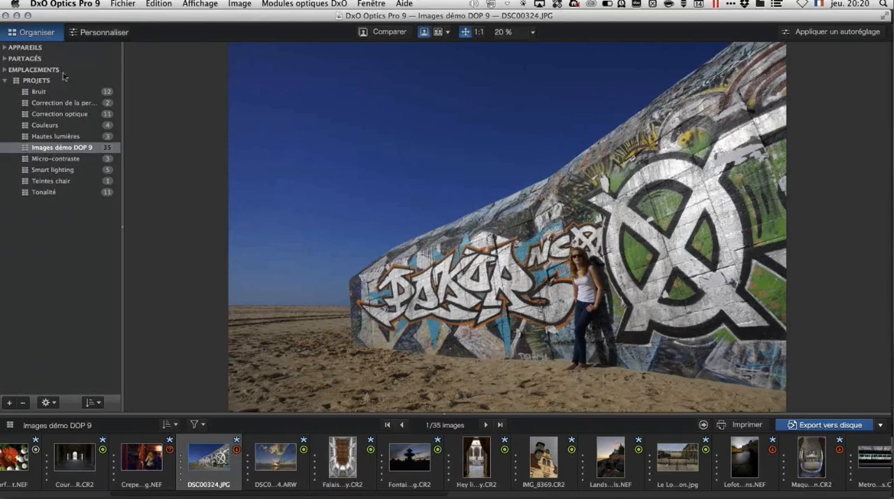
pyautogui.click(5, 70)
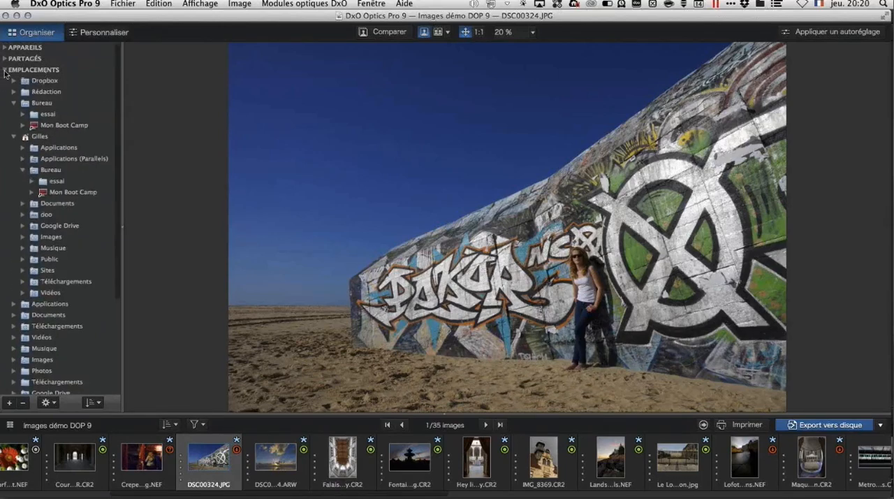
pyautogui.click(4, 70)
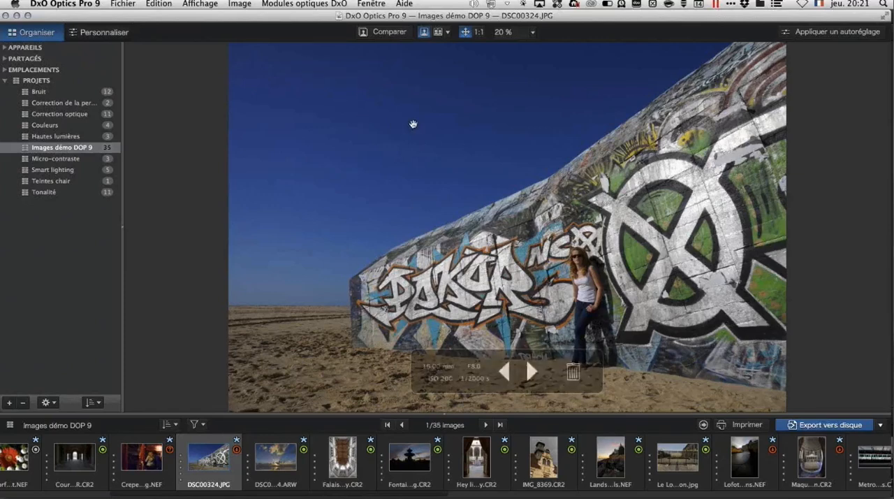
# Step: Compare the corrected graffiti wall photo with its original version
pyautogui.click(390, 32)
pyautogui.click(390, 33)
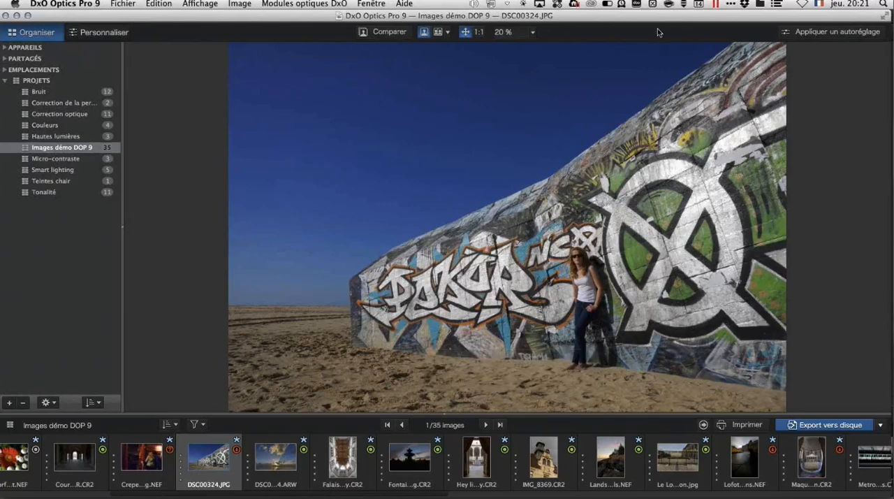
# Step: Browse the preset thumbnails for the photo, including the general presets and the Portrait et Paysage group
pyautogui.click(855, 33)
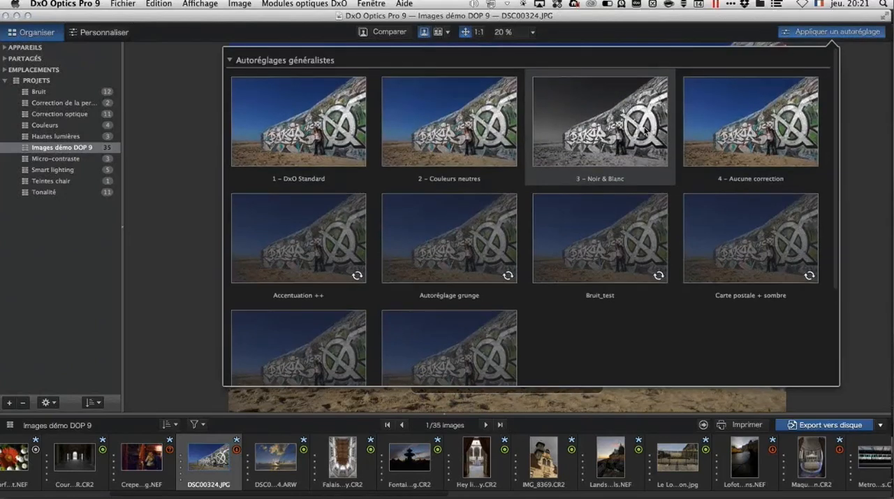
pyautogui.scroll(-3, 644, 131)
pyautogui.scroll(-3, 644, 131)
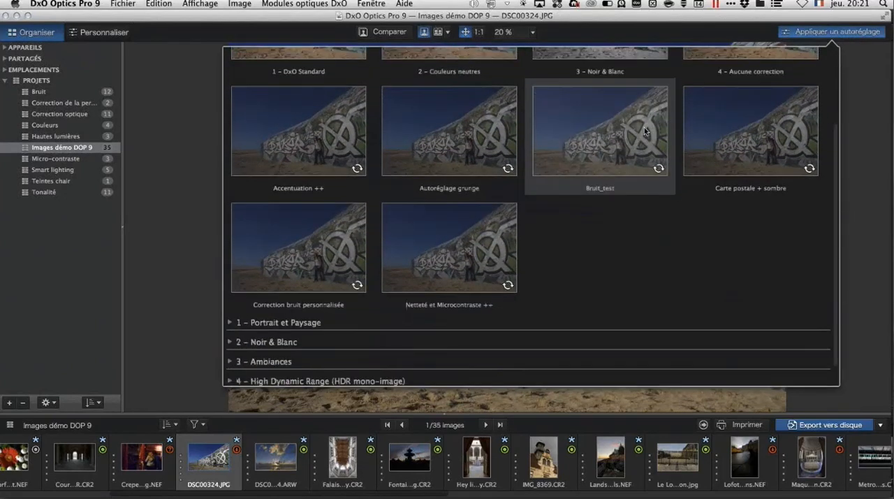
pyautogui.scroll(5, 644, 130)
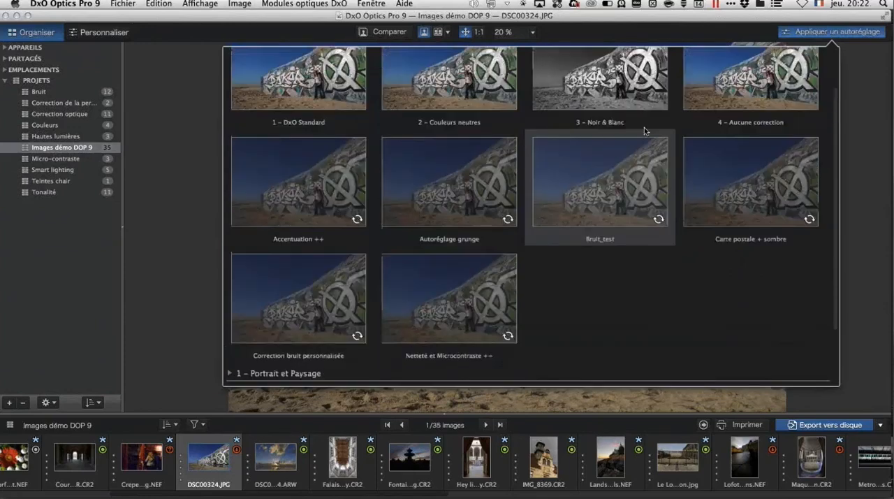
pyautogui.scroll(-2, 644, 133)
pyautogui.click(229, 373)
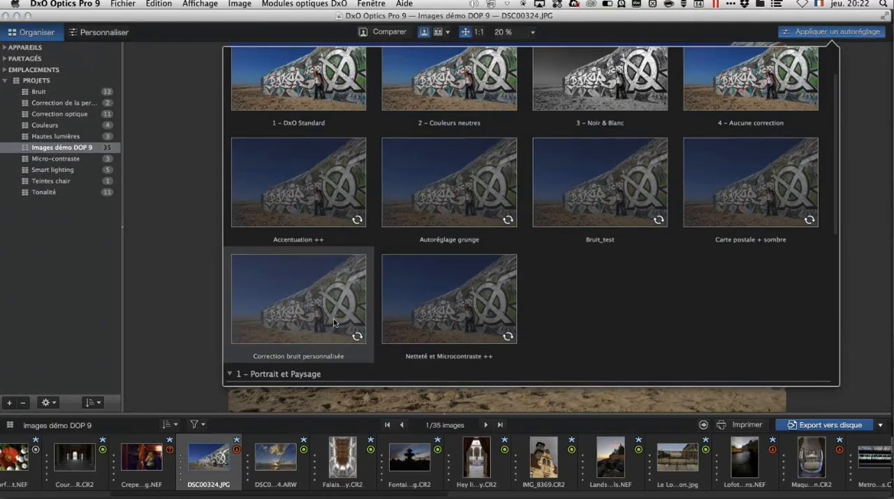
pyautogui.scroll(-5, 334, 323)
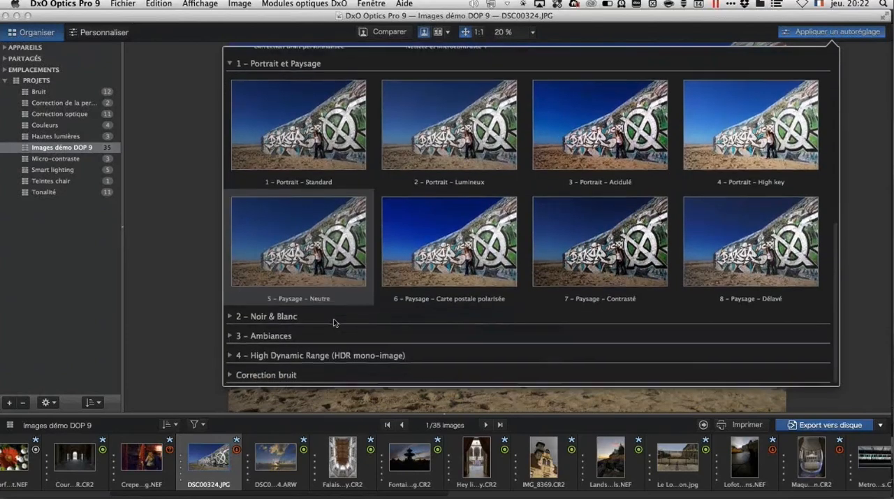
pyautogui.scroll(6, 334, 323)
pyautogui.scroll(2, 333, 322)
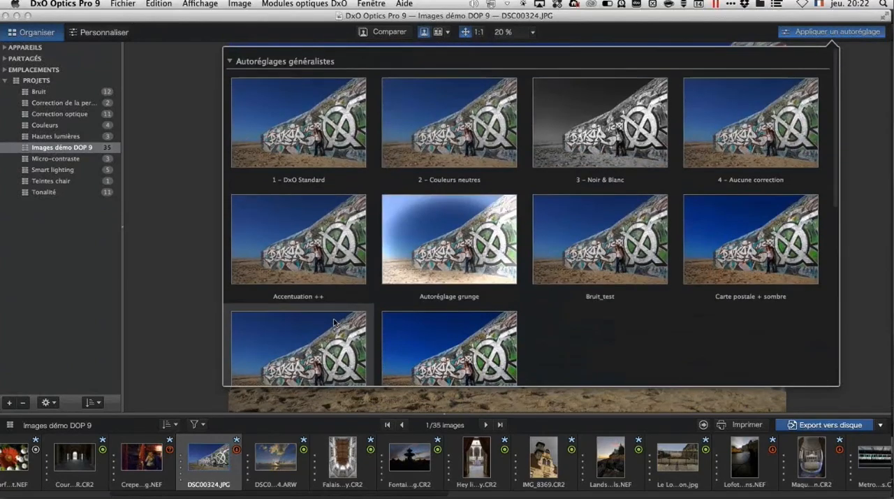
# Step: Look through the preset groups down to Correction bruit, return to the general presets, and close the preset gallery
pyautogui.scroll(-3, 358, 237)
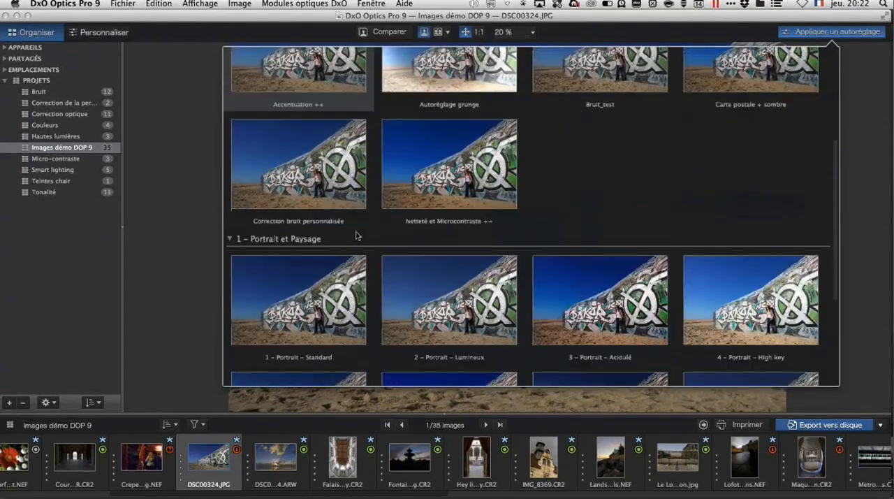
pyautogui.scroll(-2, 367, 237)
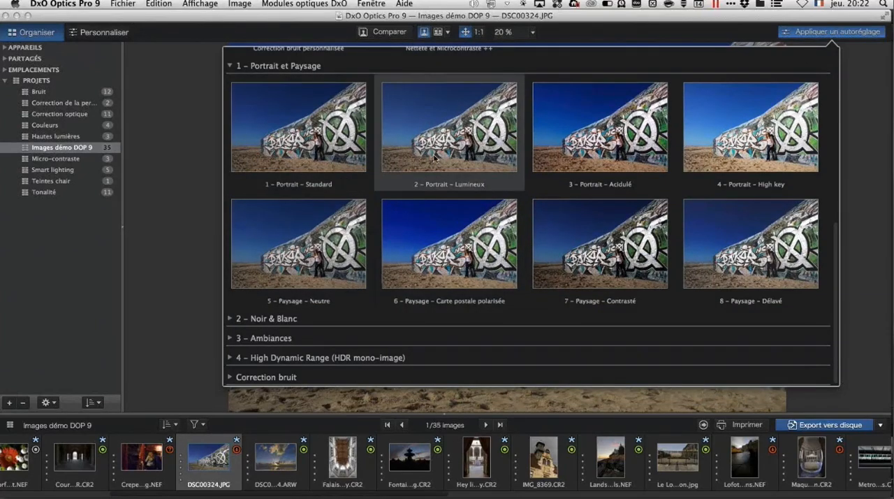
pyautogui.scroll(5, 434, 158)
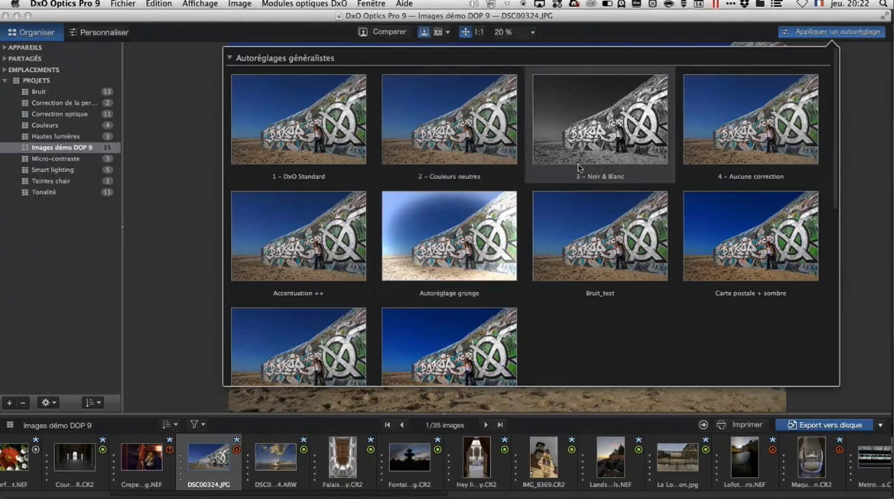
pyautogui.click(806, 34)
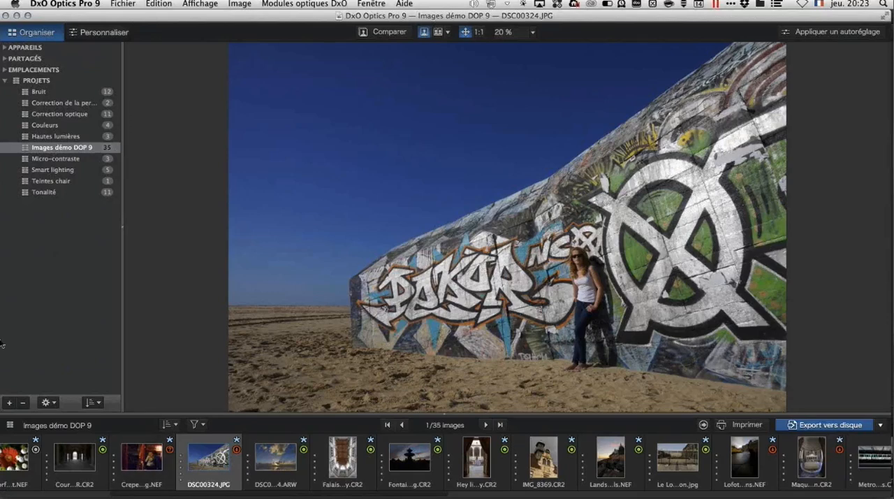
# Step: Create a virtual copy of the graffiti wall photo DSC00324.JPG
pyautogui.moveTo(518, 371)
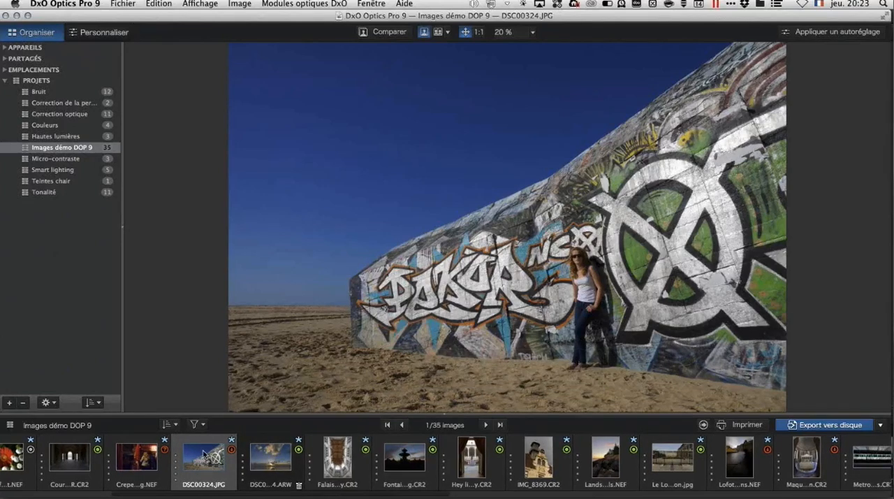
pyautogui.rightClick(203, 454)
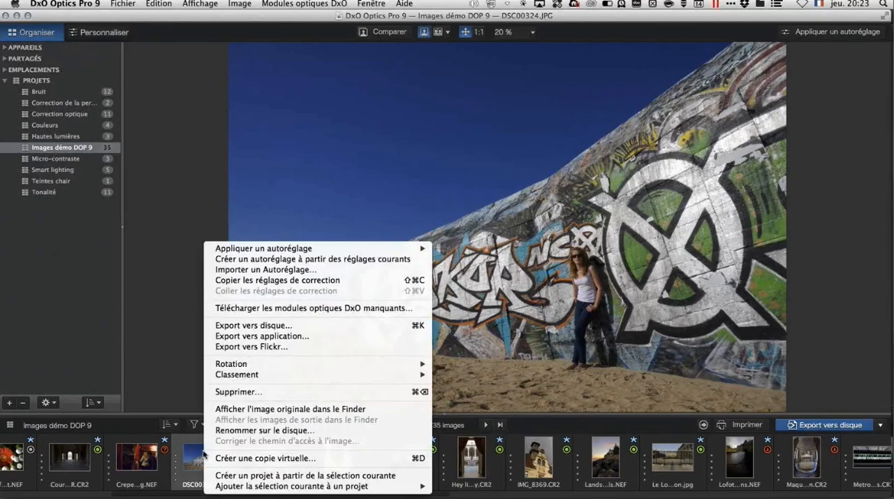
pyautogui.click(289, 458)
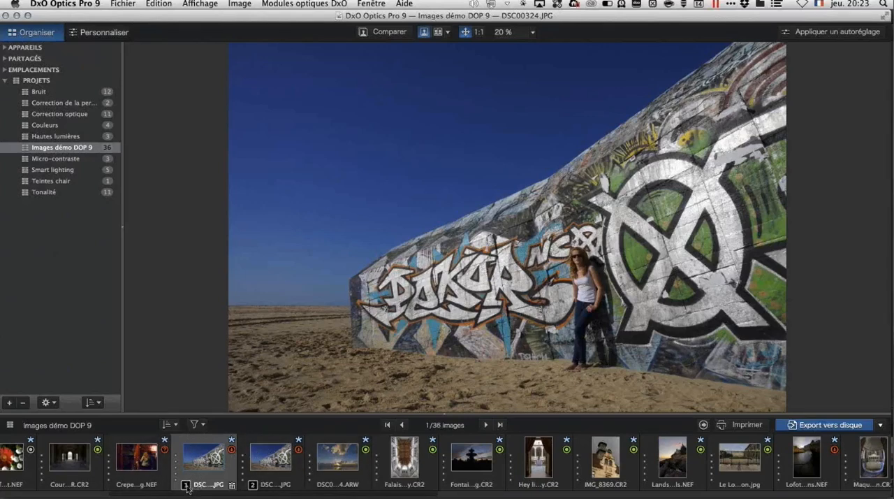
# Step: Apply the preset 7 - Paysage - Contrasté to virtual copy 2 of DSC00324.JPG
pyautogui.click(282, 443)
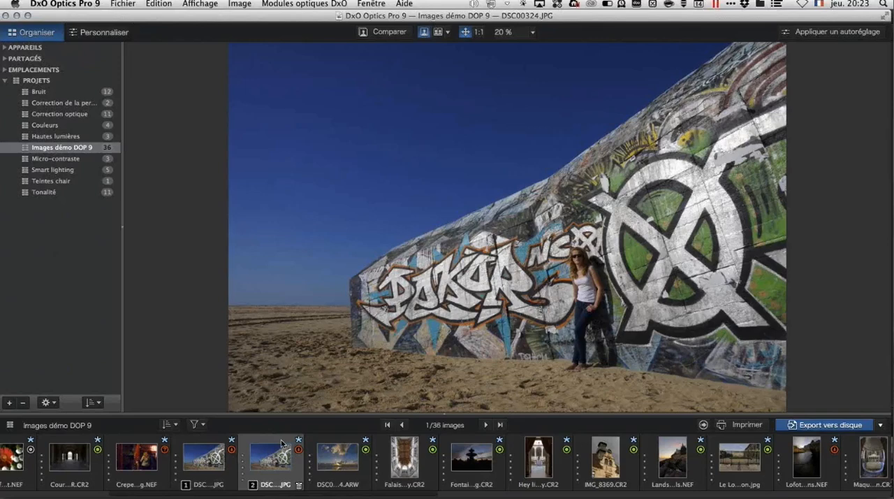
pyautogui.click(842, 32)
pyautogui.scroll(-3, 579, 184)
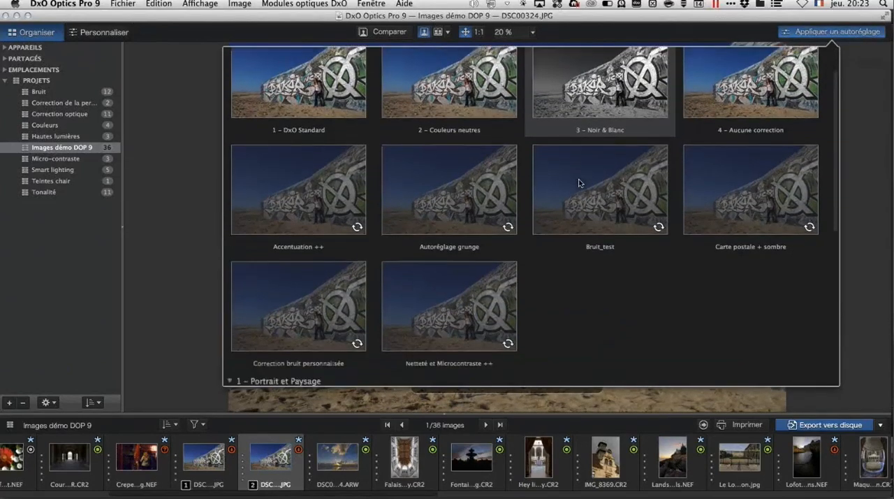
pyautogui.scroll(-5, 579, 183)
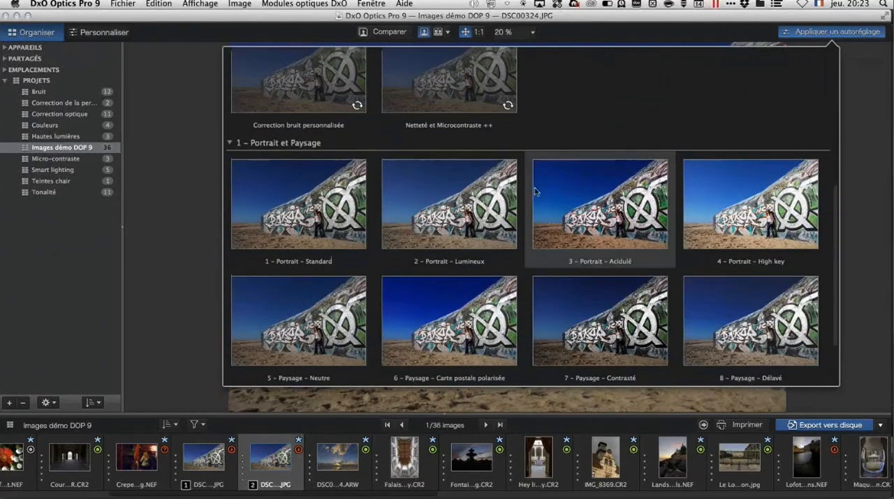
pyautogui.scroll(-2, 488, 219)
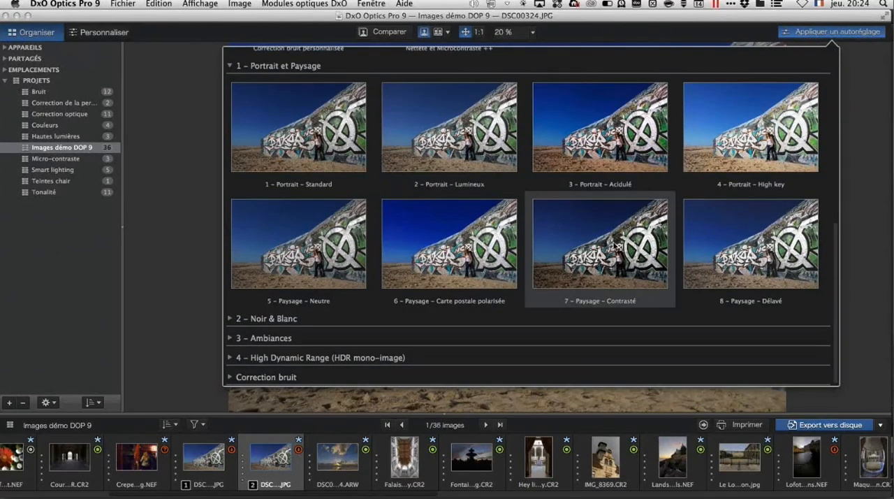
pyautogui.click(615, 244)
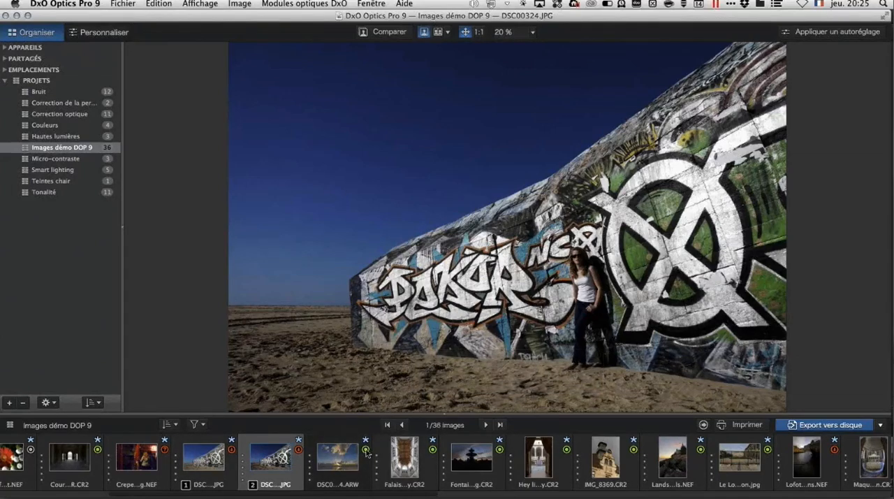
# Step: Switch to the Hautes lumières project and back to Images démo DOP 9 to bring up the missing optics modules list
pyautogui.moveTo(366, 452)
pyautogui.moveTo(300, 455)
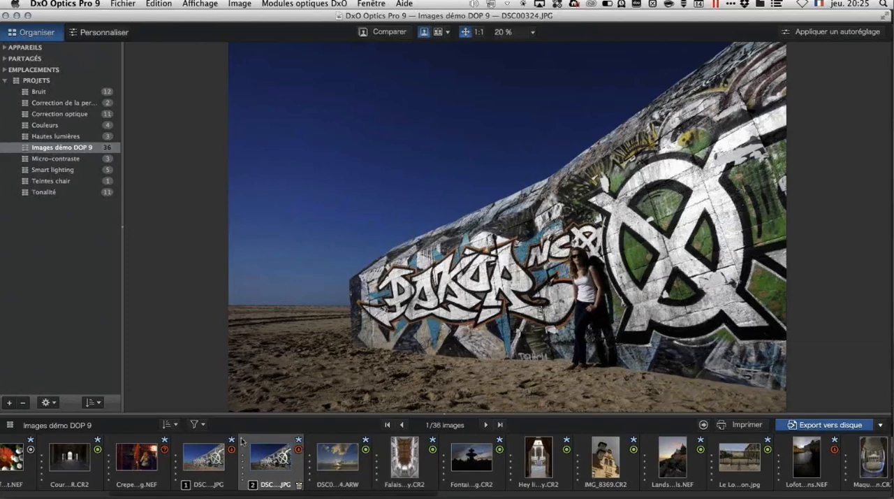
pyautogui.click(70, 137)
pyautogui.click(73, 148)
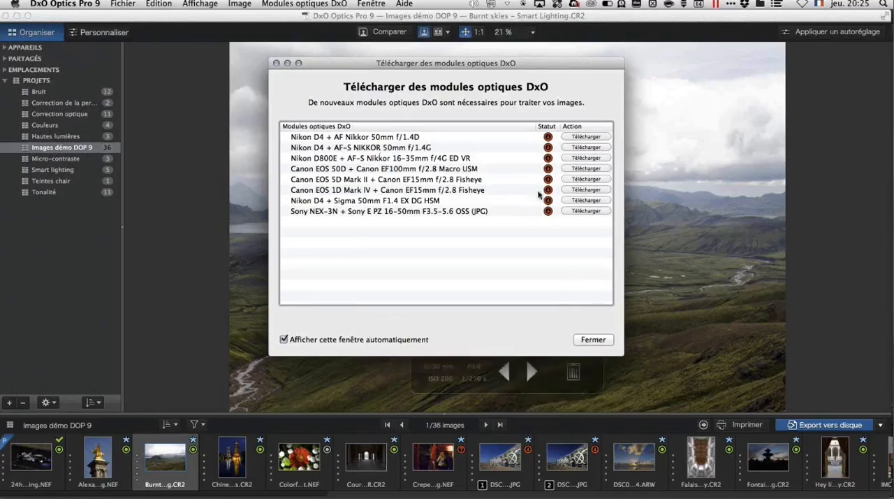
# Step: Download every listed DxO optics module, from Nikon D4 + AF Nikkor 50mm f/1.4D to Sony NEX-3N + Sony E PZ 16-50mm, and close the download window
pyautogui.click(586, 137)
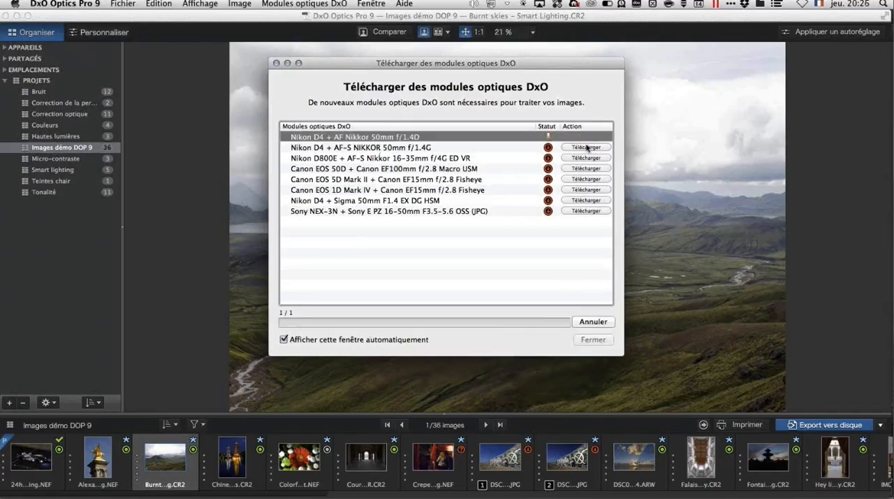
pyautogui.click(587, 147)
pyautogui.click(587, 158)
pyautogui.click(586, 169)
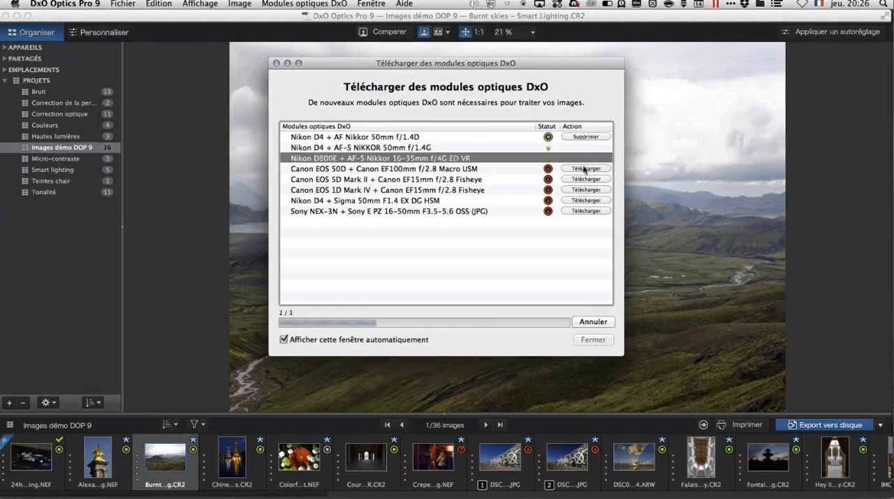
pyautogui.click(586, 180)
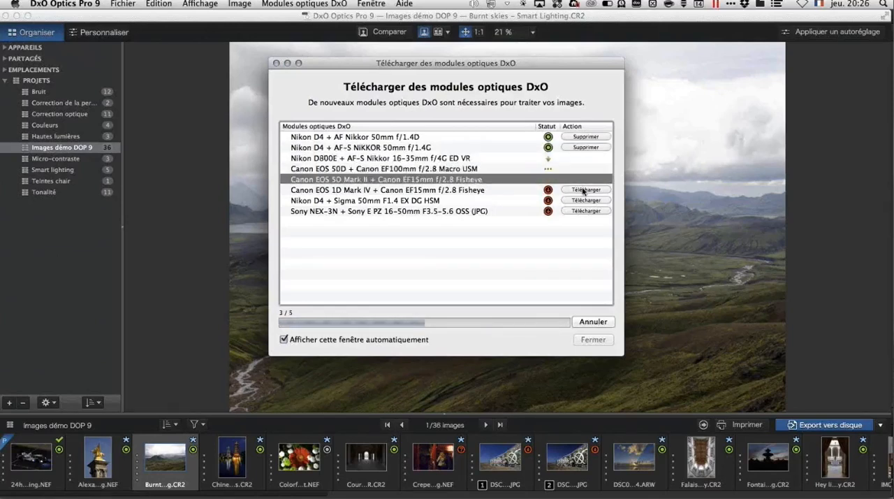
pyautogui.click(586, 190)
pyautogui.click(587, 201)
pyautogui.click(586, 211)
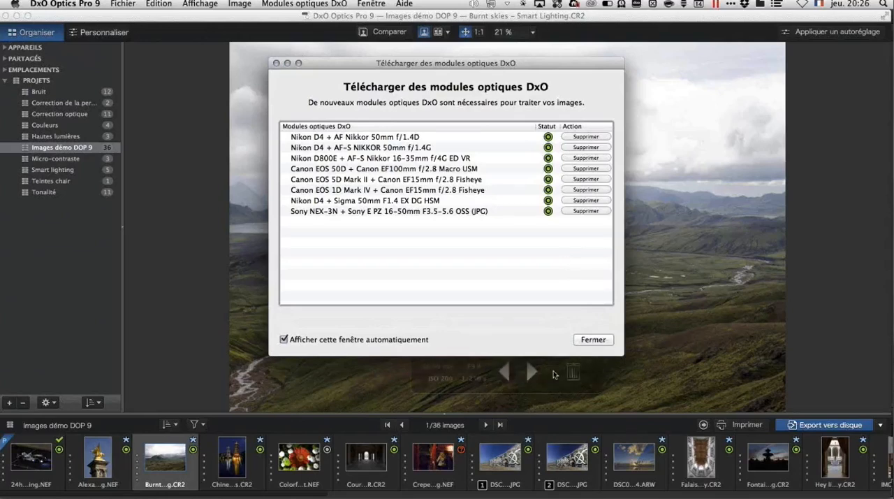
pyautogui.click(593, 339)
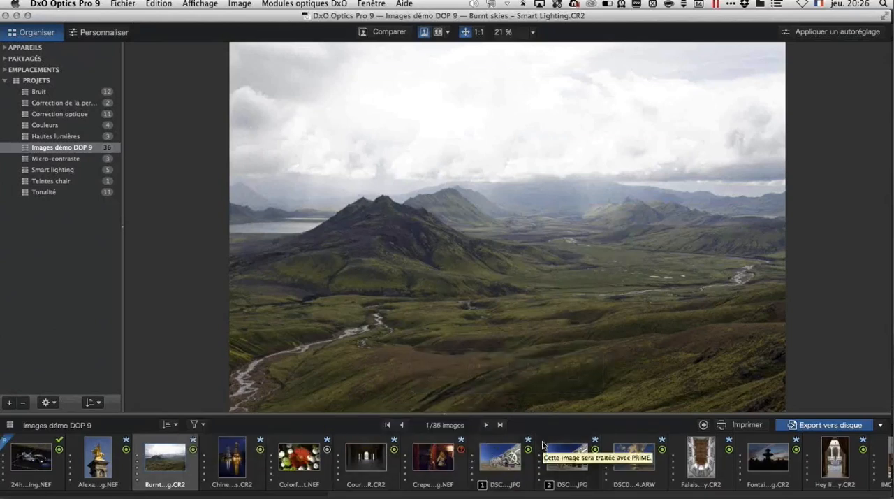
# Step: Check the module status of the thumbnails and the camera and lens details of virtual copy 2 of DSC00324.JPG
pyautogui.hscroll(3, 544, 444)
pyautogui.hscroll(-3, 543, 444)
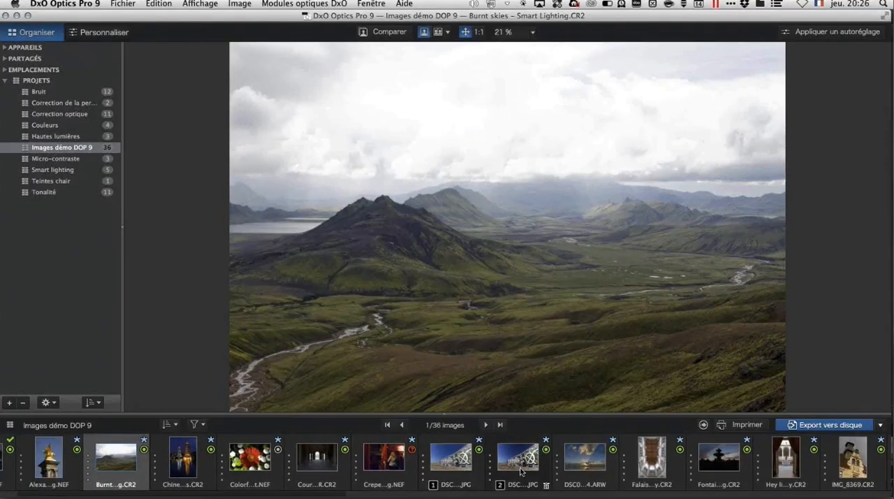
pyautogui.moveTo(520, 472)
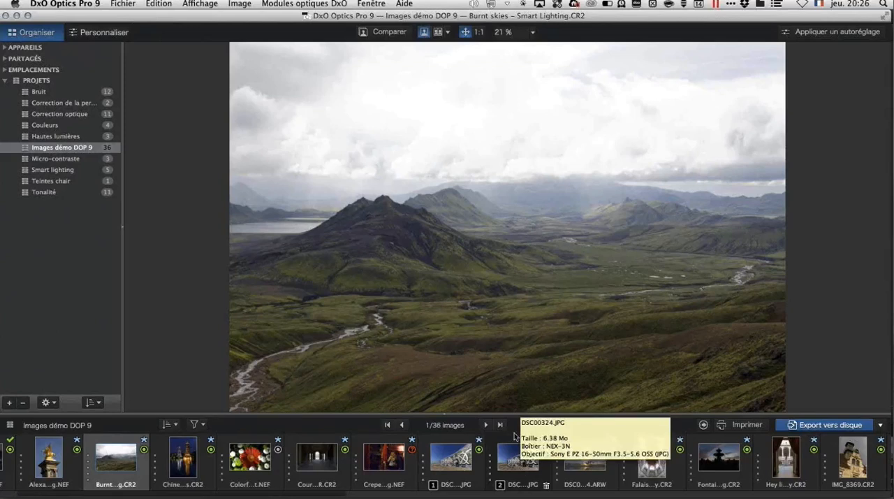
pyautogui.moveTo(559, 148)
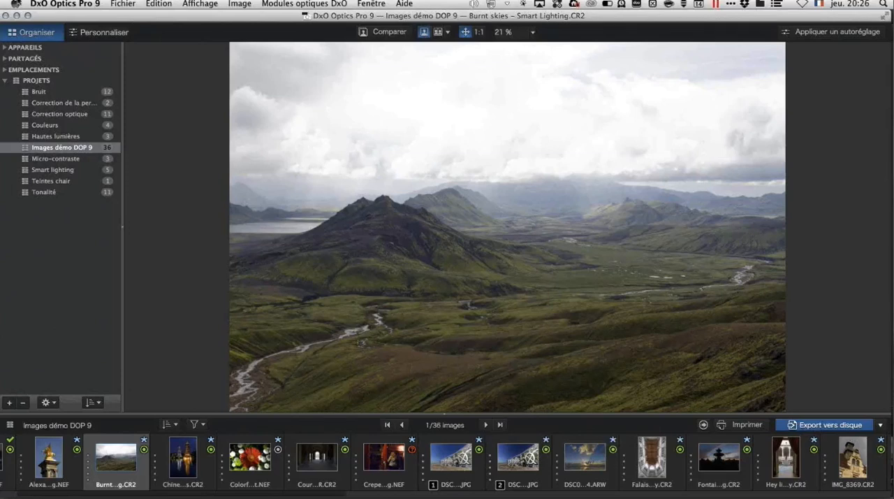
# Step: Open the landscape photo in the Personnaliser workspace, compare original and corrected versions side by side, and return to the single-image view
pyautogui.click(105, 33)
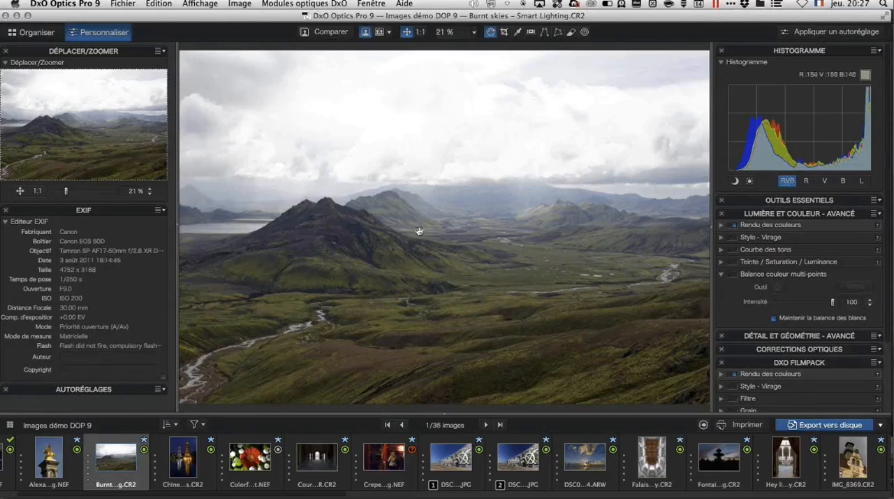
pyautogui.click(381, 32)
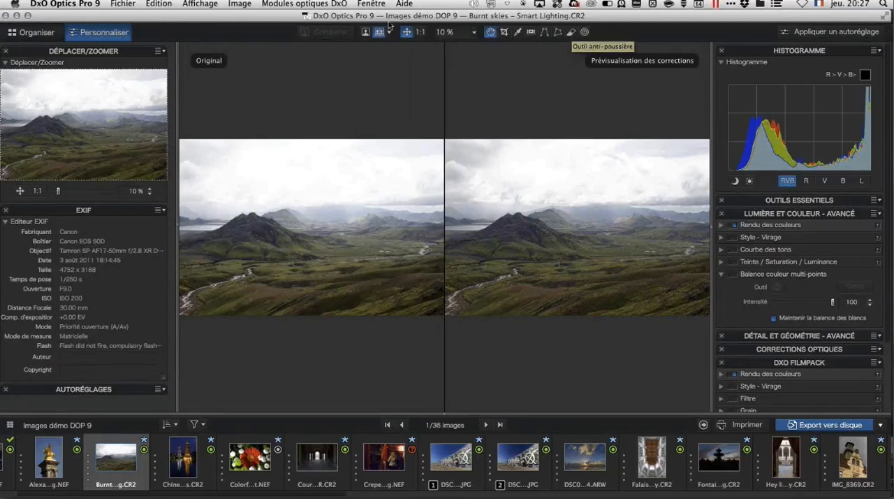
pyautogui.click(366, 33)
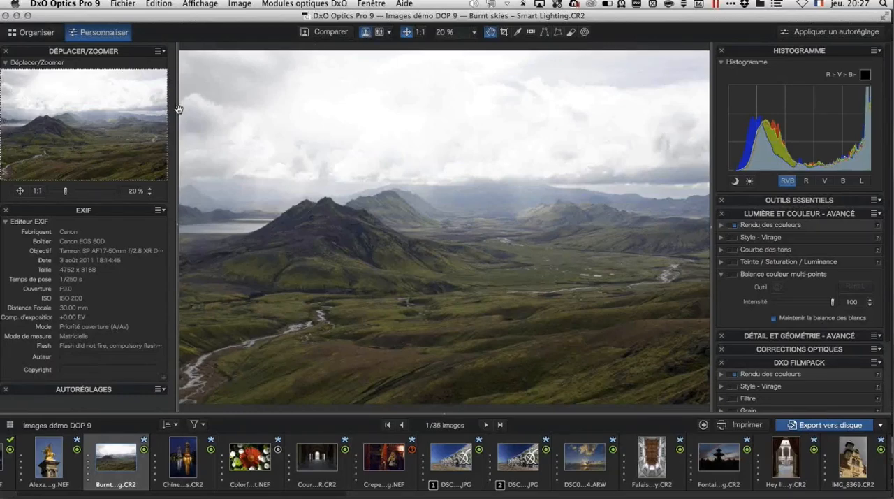
# Step: Inspect the mountains in the landscape photo at 100%, reduce the zoom to 62%, and centre the view on the dark foreground ridge
pyautogui.click(420, 32)
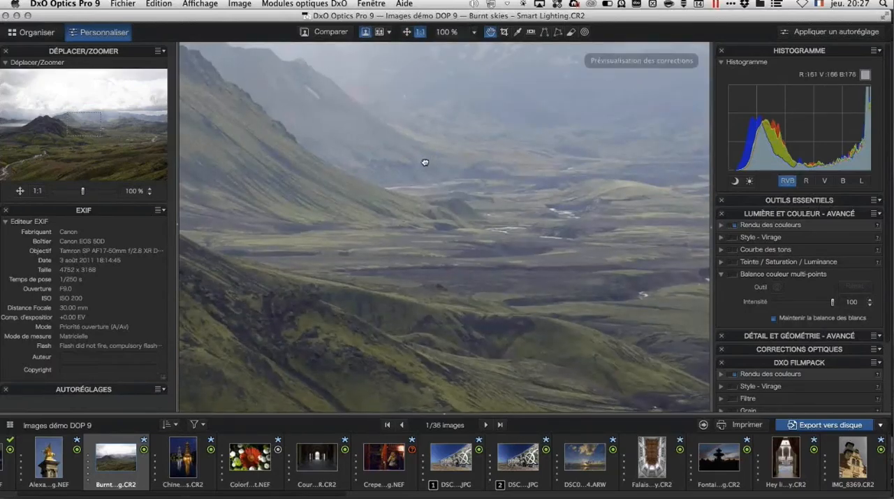
pyautogui.moveTo(387, 192); pyautogui.dragTo(499, 181)
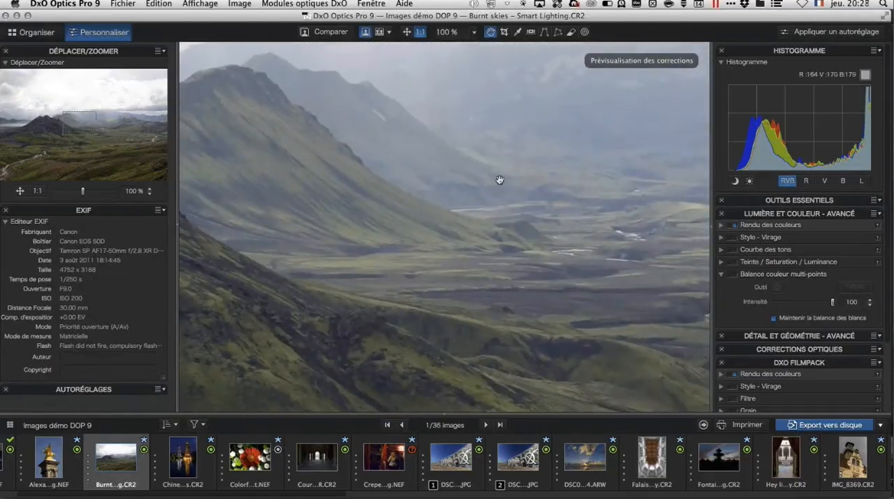
pyautogui.scroll(2, 499, 180)
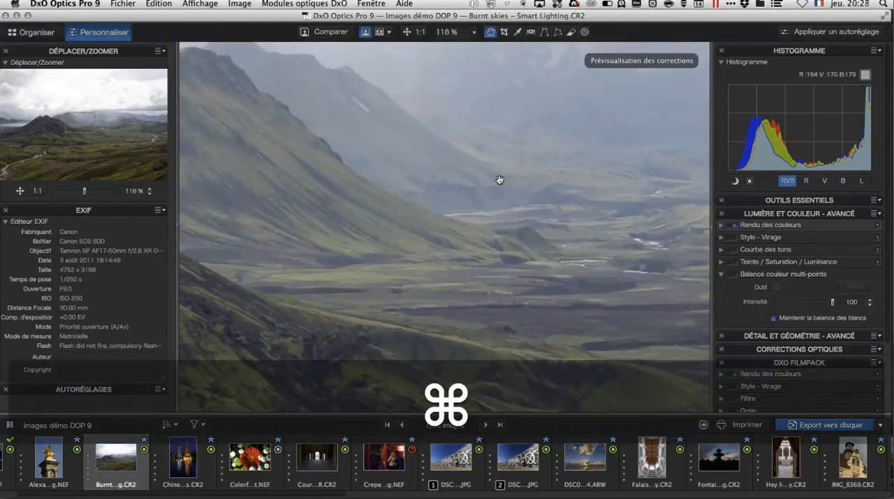
pyautogui.scroll(-3, 500, 180)
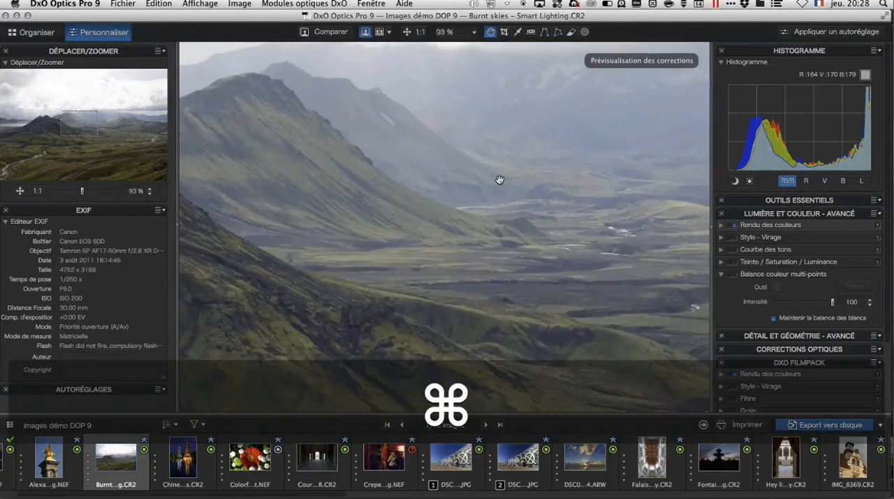
pyautogui.scroll(-4, 500, 180)
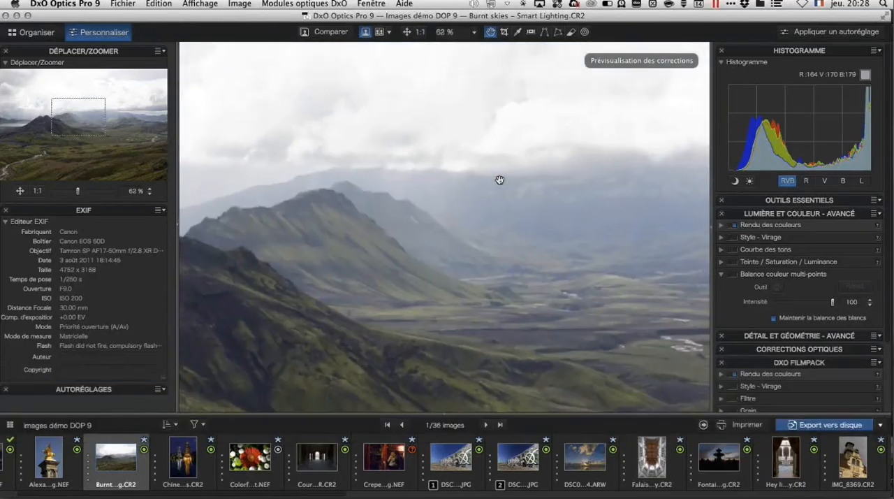
pyautogui.scroll(-3, 499, 179)
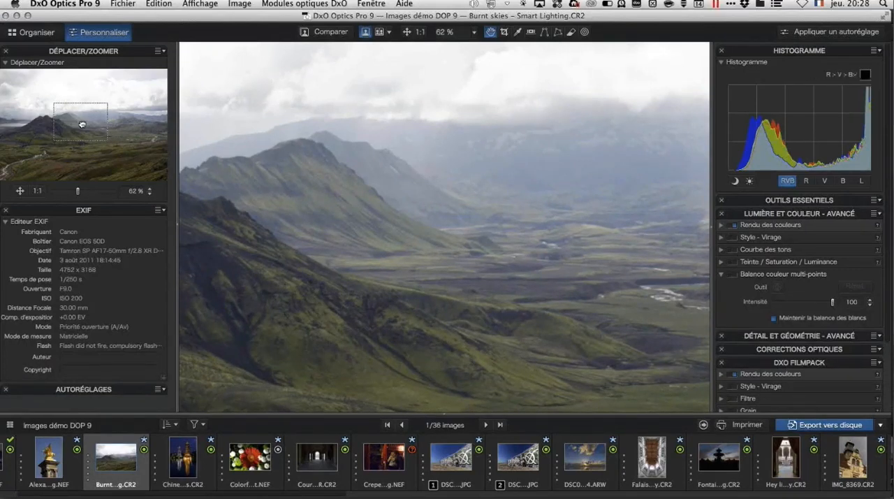
pyautogui.moveTo(81, 124)
pyautogui.mouseDown()
pyautogui.moveTo(98, 137)
pyautogui.moveTo(90, 93)
pyautogui.moveTo(70, 123)
pyautogui.mouseUp()
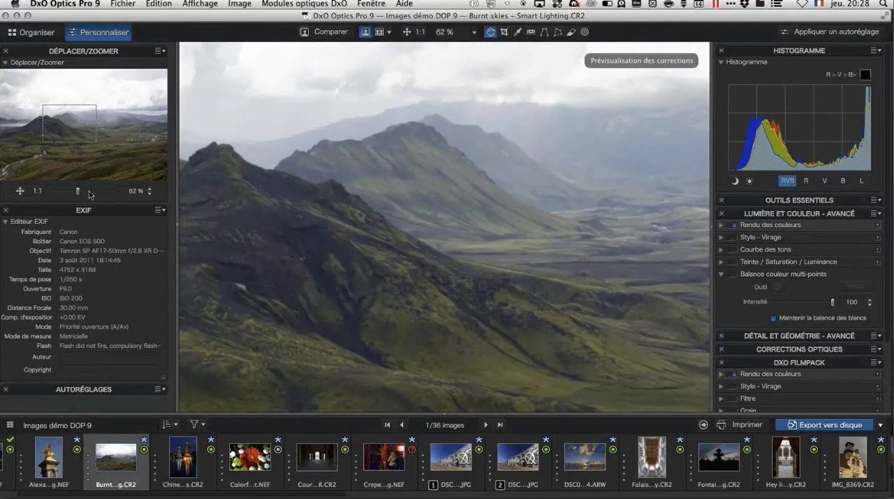
# Step: Review the EXIF palette and expand the Autoréglages palette below it to view its preset folders
pyautogui.scroll(-1, 99, 215)
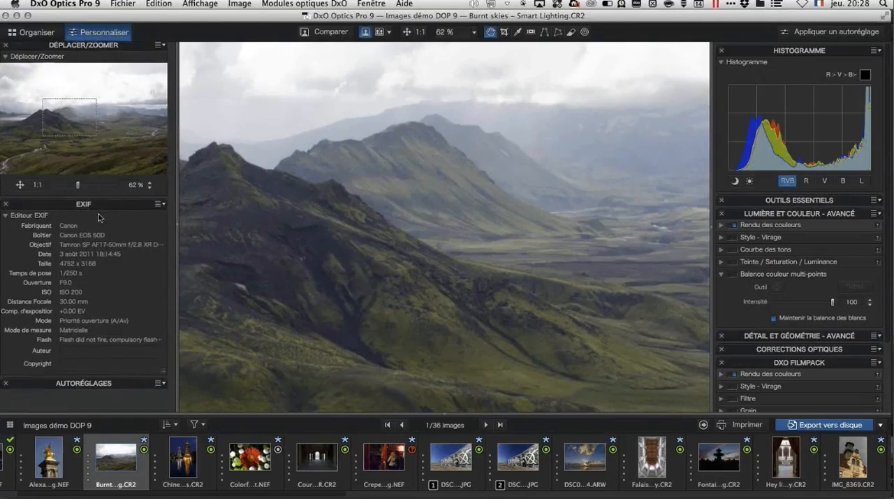
pyautogui.scroll(1, 108, 216)
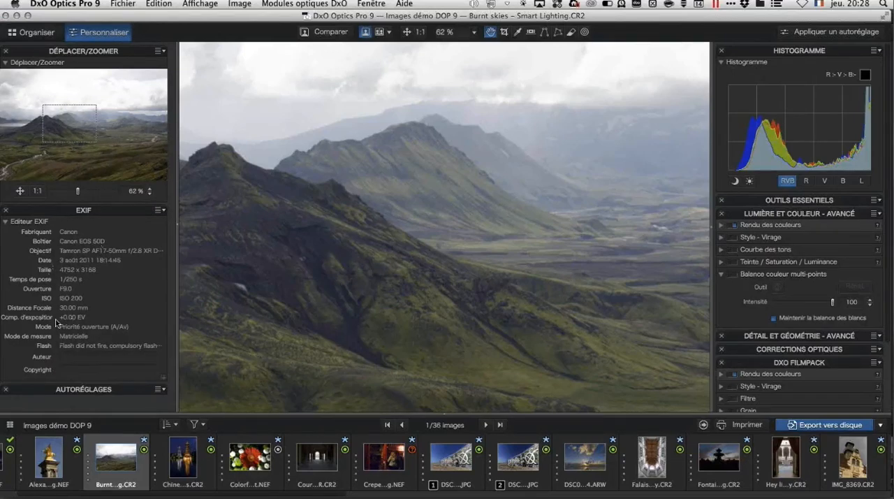
pyautogui.click(40, 391)
pyautogui.scroll(-3, 61, 357)
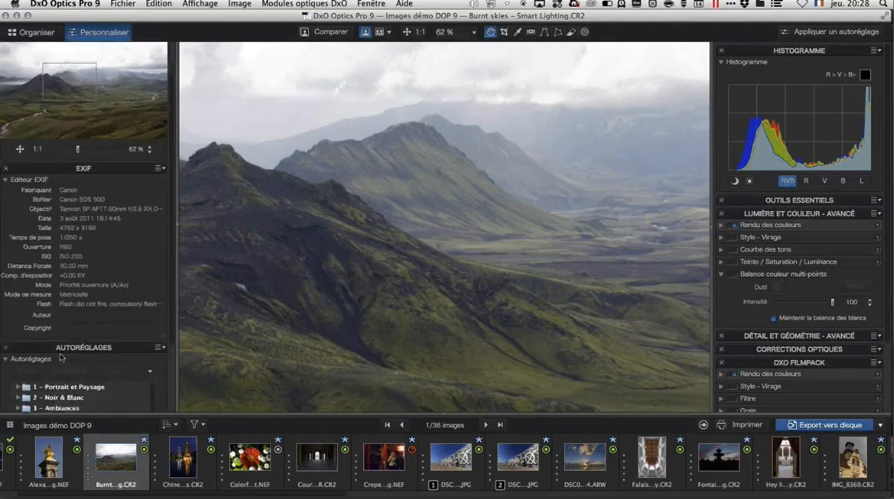
# Step: Look over the presets in the Autoréglages palette, return to the navigator, and fit the whole landscape photo in the view
pyautogui.scroll(-5, 60, 357)
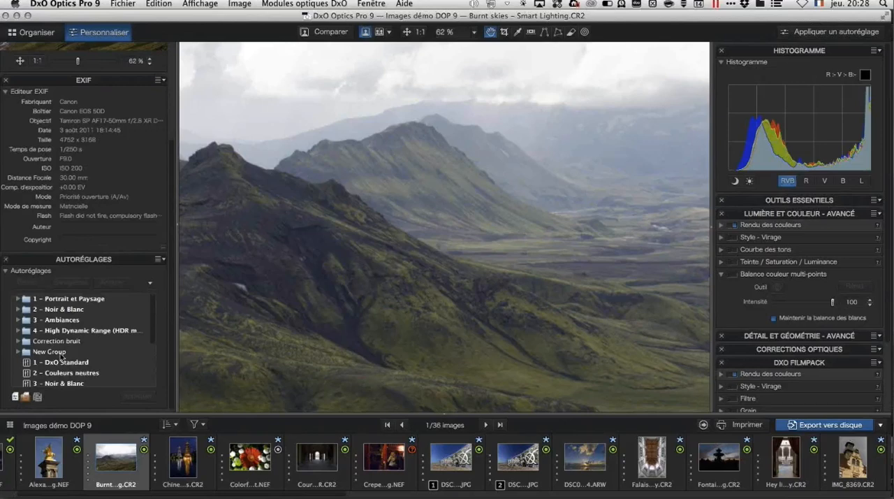
pyautogui.scroll(3, 98, 187)
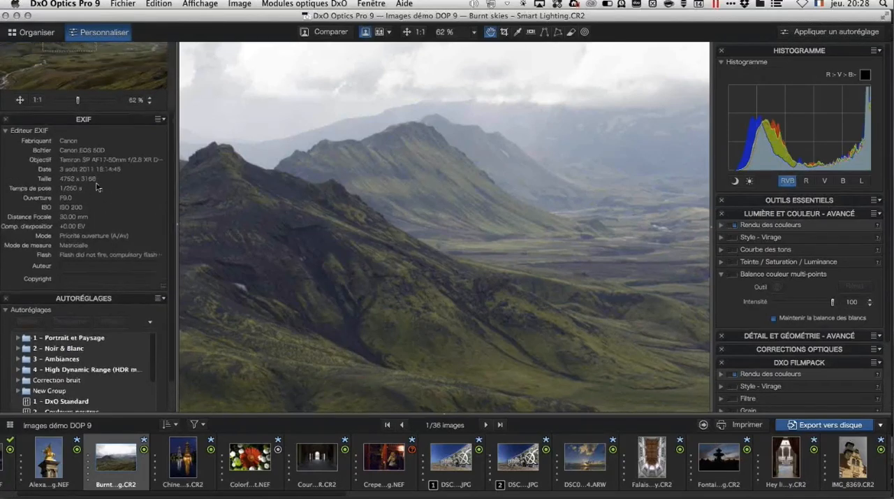
pyautogui.scroll(6, 98, 187)
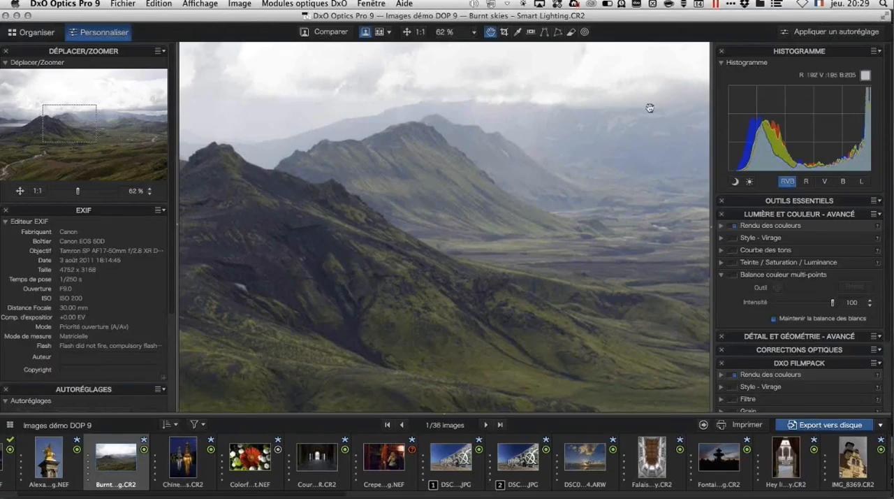
pyautogui.click(406, 33)
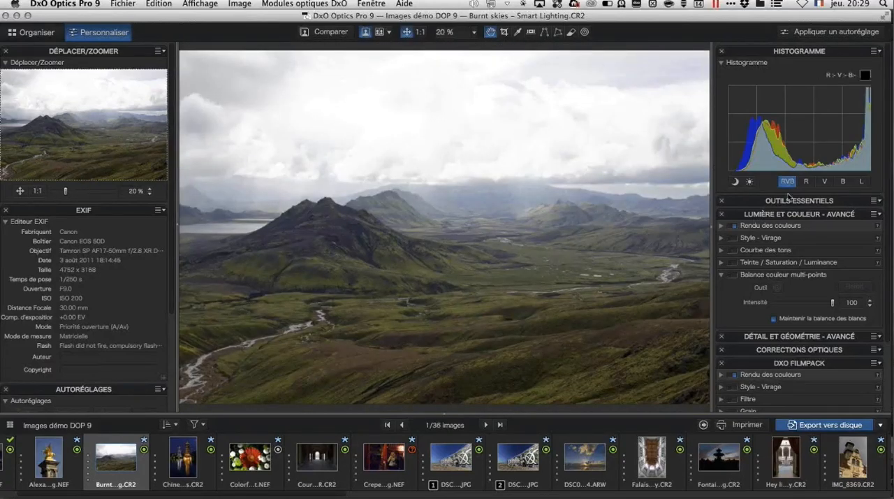
# Step: View the histogram's red, green, blue and luminance channels in turn, and return it to the combined RVB display
pyautogui.click(809, 182)
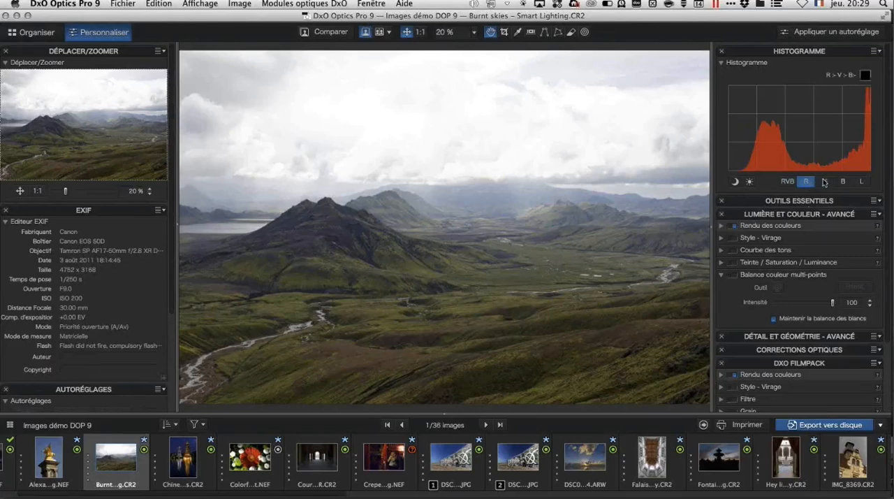
pyautogui.click(825, 182)
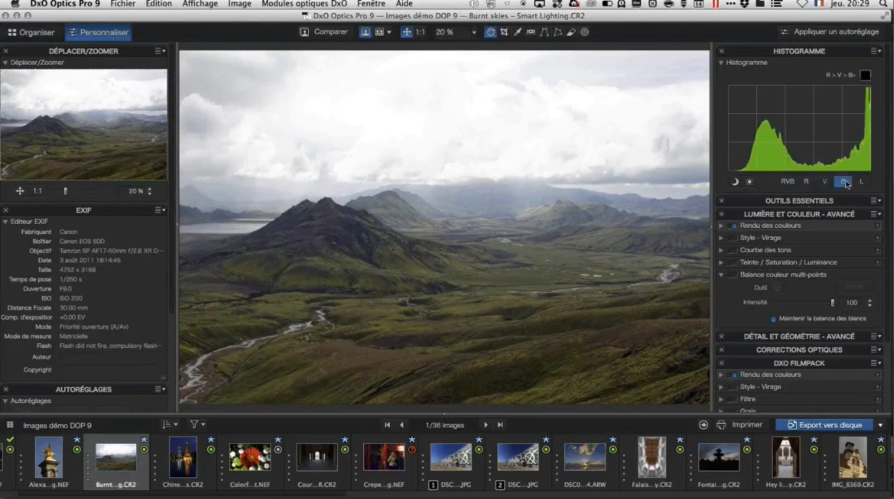
pyautogui.click(844, 182)
pyautogui.click(862, 183)
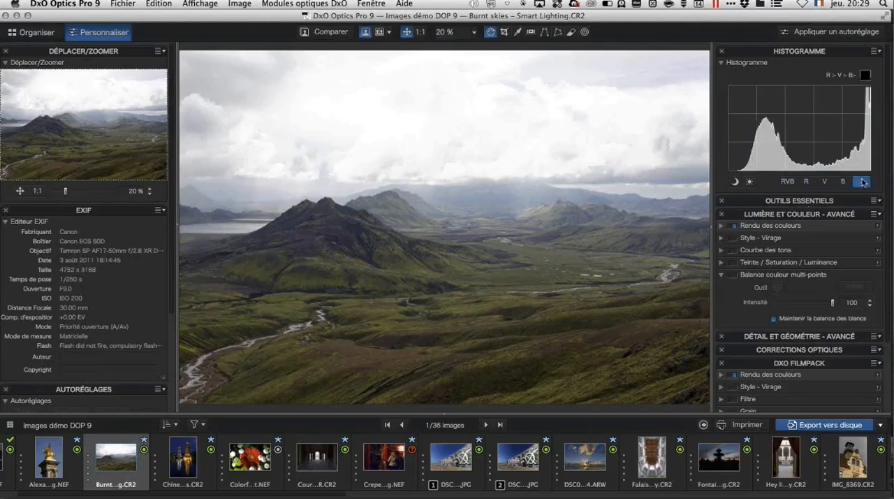
pyautogui.click(787, 182)
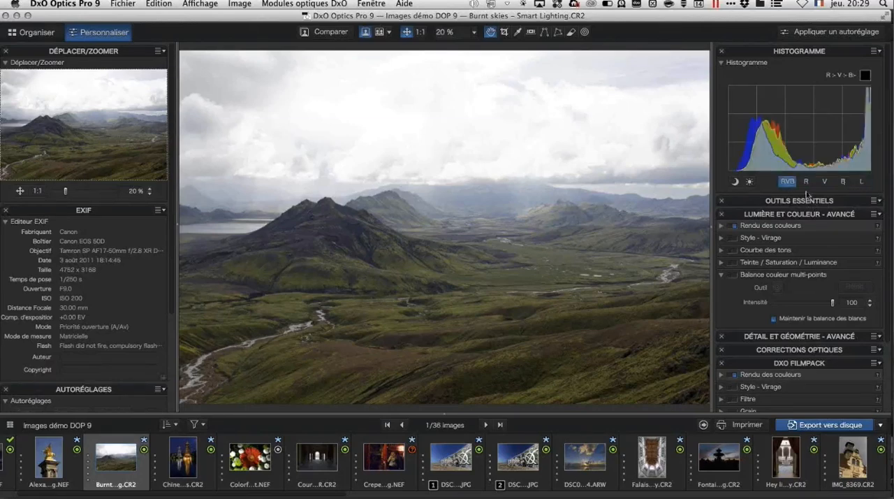
# Step: Expand the Outils essentiels palette and review its corrections down to Lumière et couleur - Avancé
pyautogui.click(803, 202)
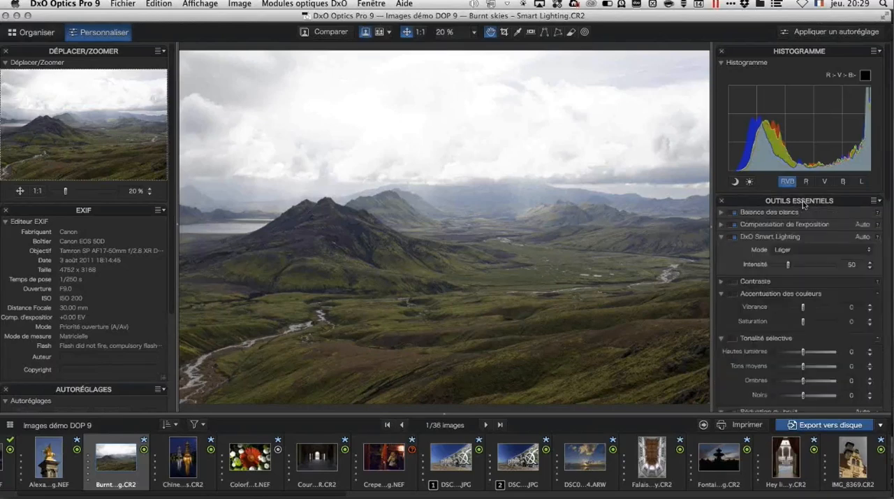
pyautogui.scroll(-5, 795, 233)
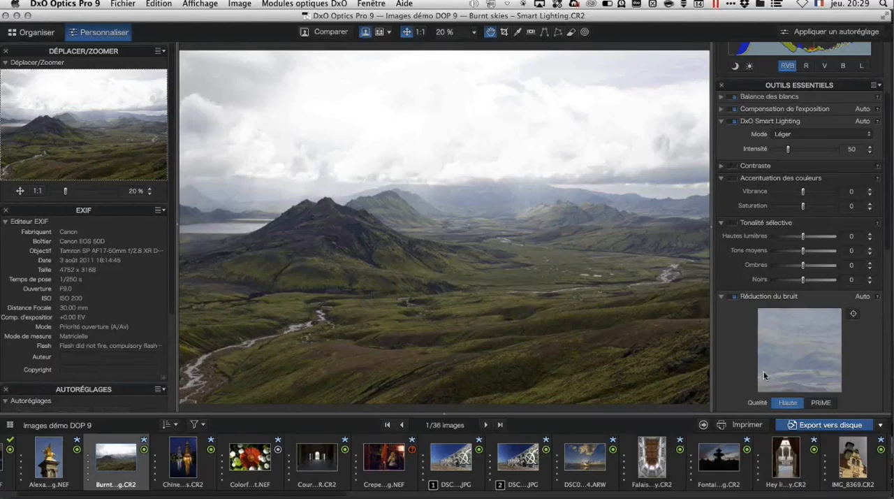
pyautogui.scroll(-3, 765, 377)
pyautogui.scroll(-10, 764, 376)
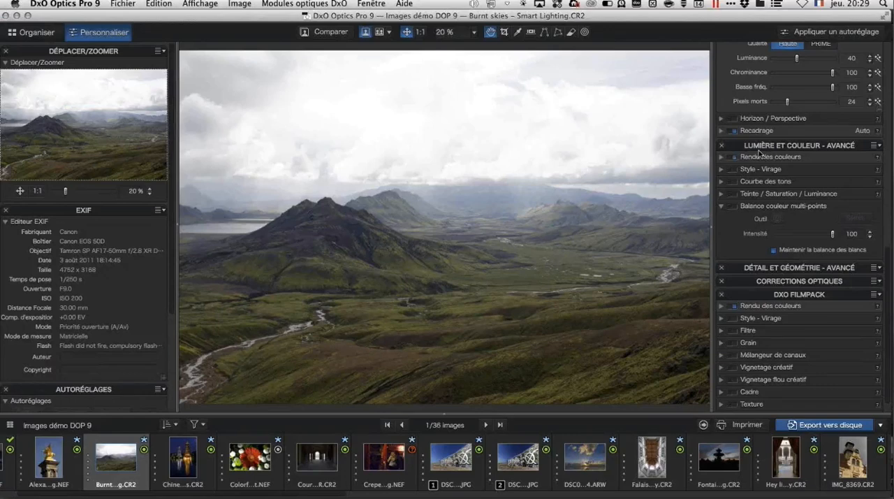
# Step: Expand Rendu des couleurs, set its category to Boîtier, and look through the available camera renderings
pyautogui.click(721, 158)
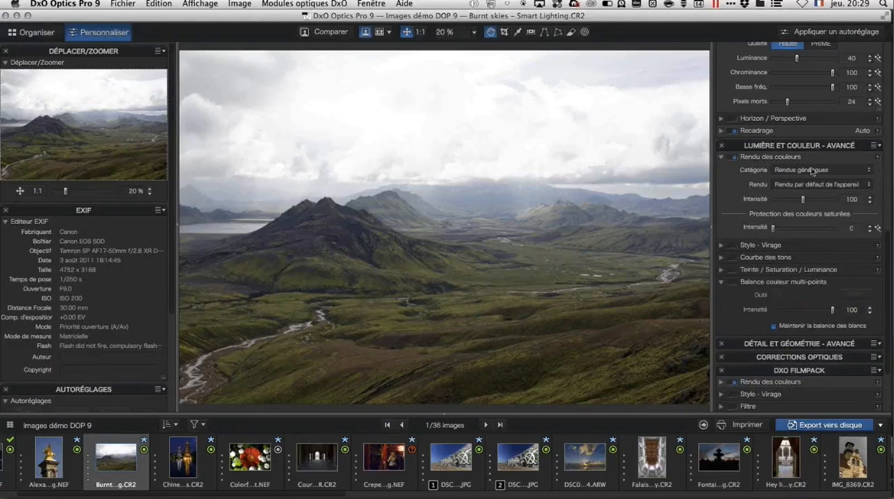
pyautogui.click(866, 170)
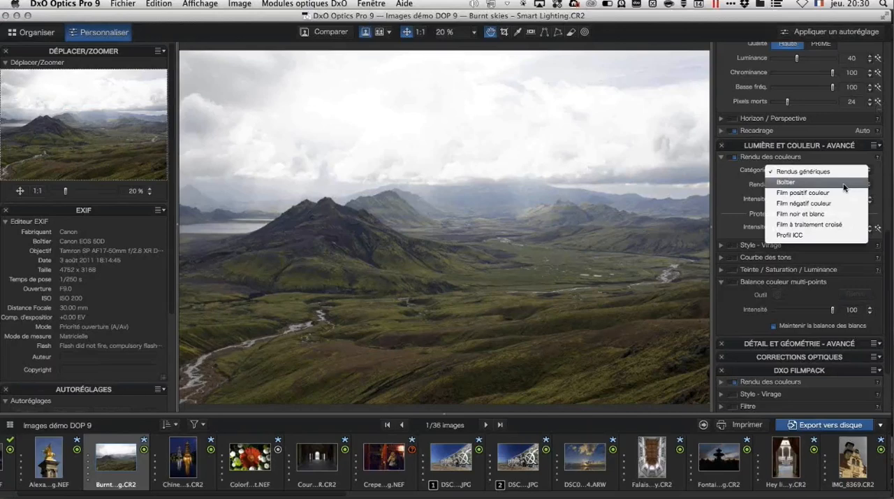
pyautogui.click(844, 183)
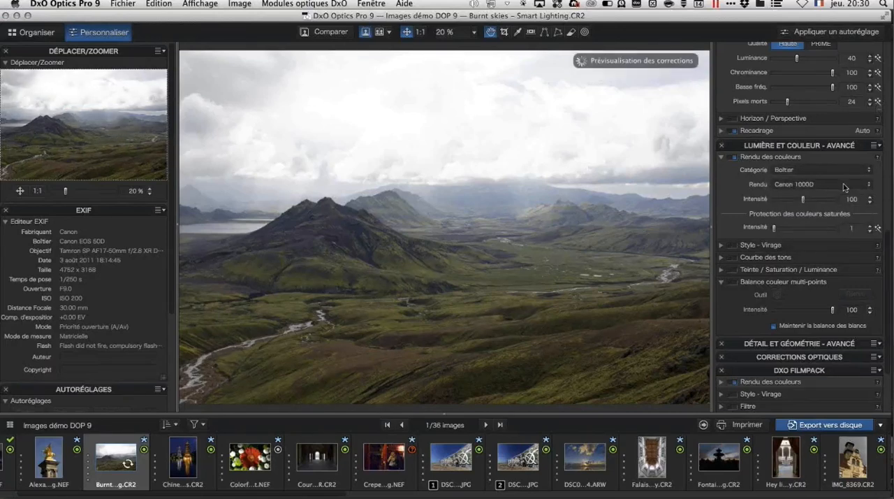
pyautogui.click(865, 185)
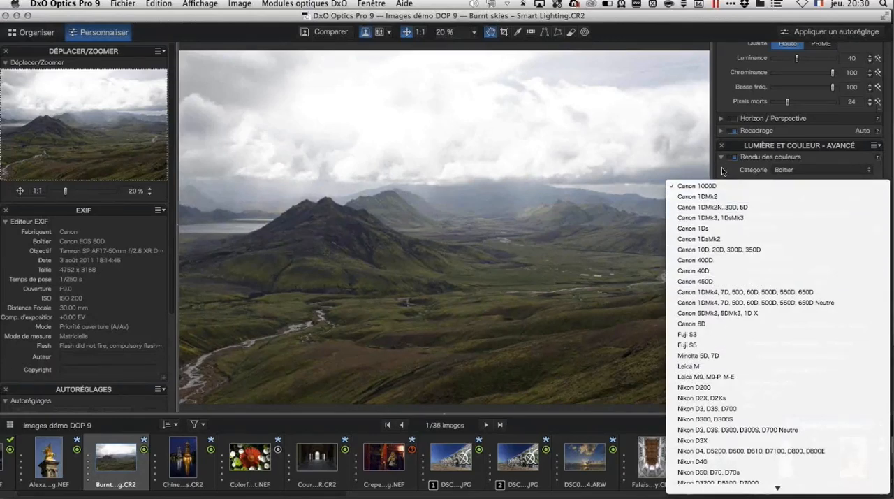
pyautogui.click(803, 171)
# Step: Set the colour rendering category to Film positif couleur and look through the available film renderings without changing the selection
pyautogui.click(805, 170)
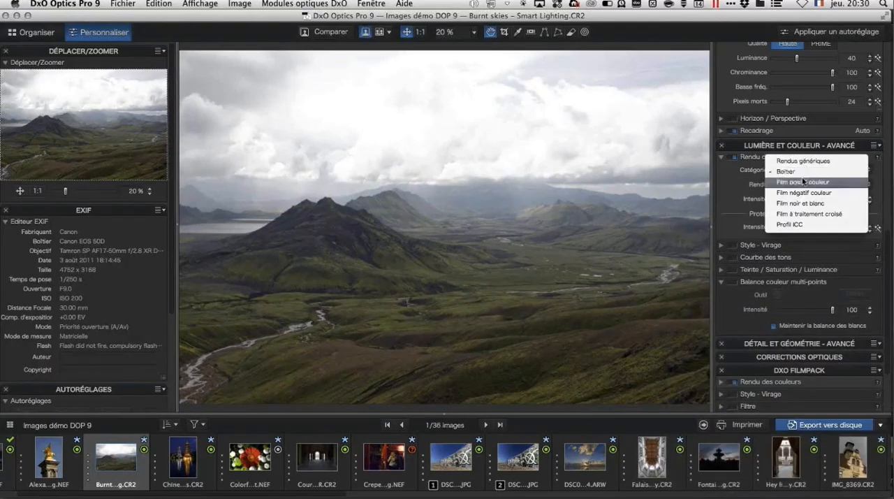
pyautogui.click(803, 182)
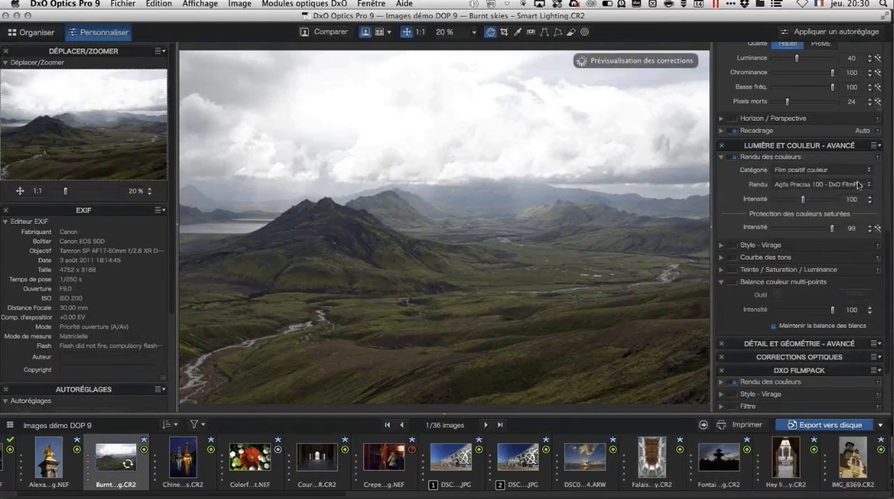
pyautogui.click(868, 185)
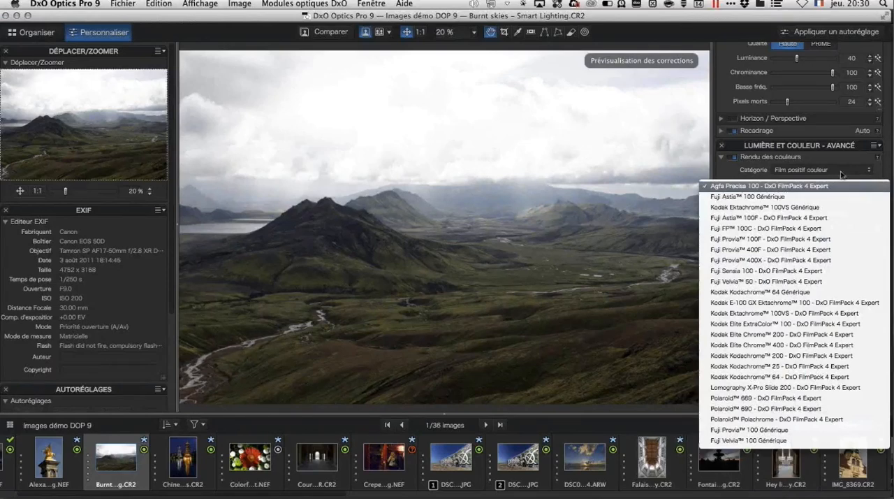
pyautogui.click(685, 33)
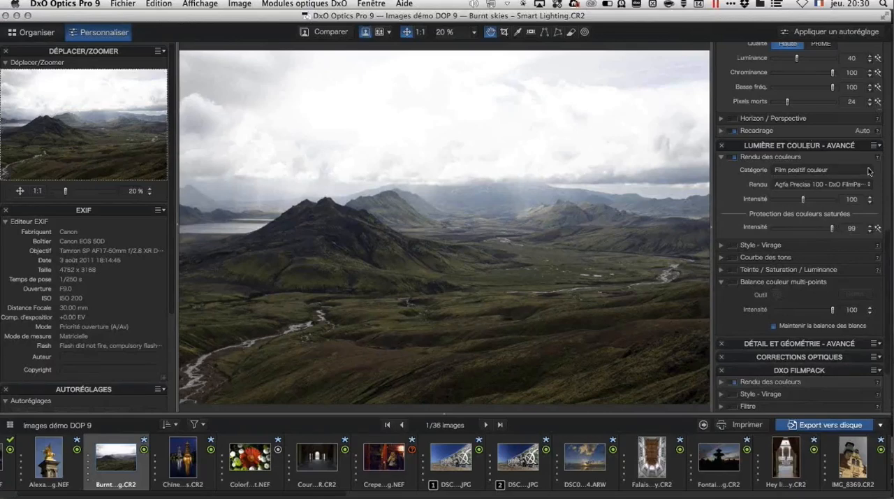
# Step: Set the colour rendering category to Rendus génériques, collapse Rendu des couleurs, and briefly view the Style - Virage settings
pyautogui.click(869, 171)
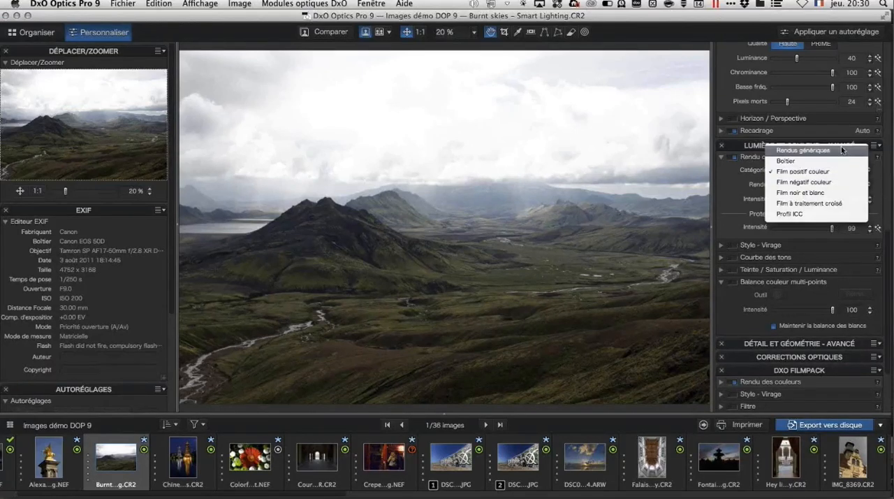
pyautogui.click(841, 149)
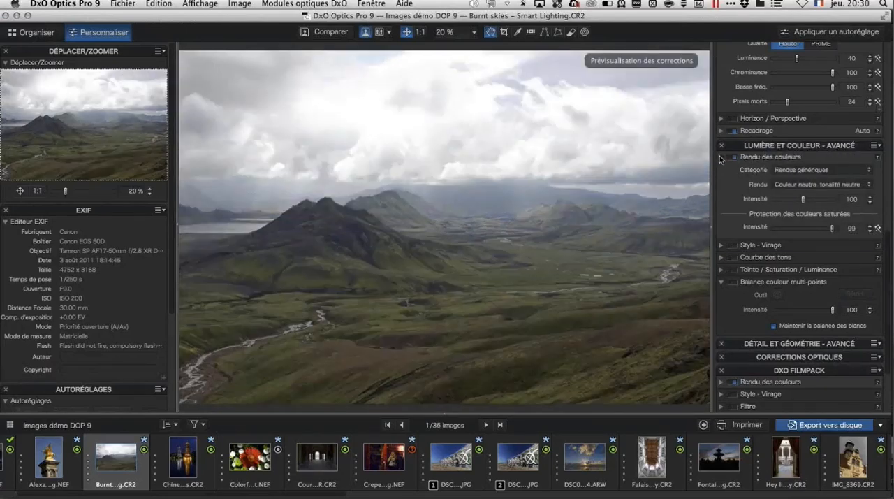
pyautogui.click(743, 158)
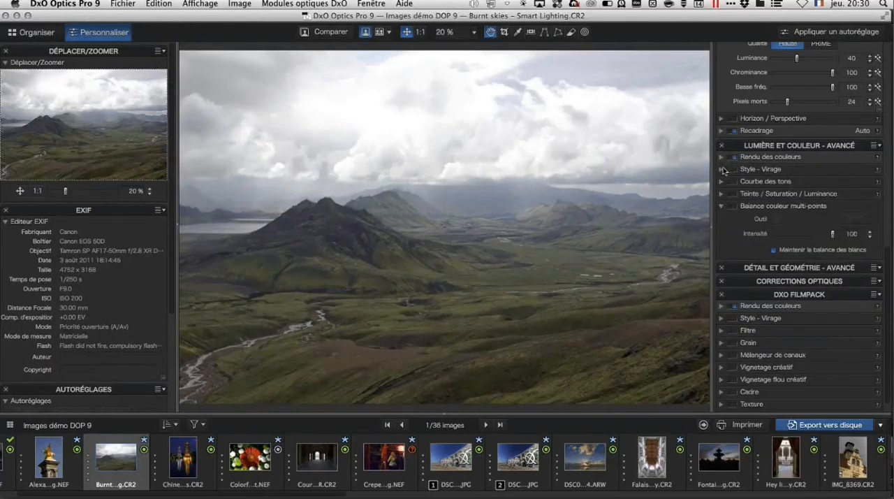
pyautogui.click(722, 169)
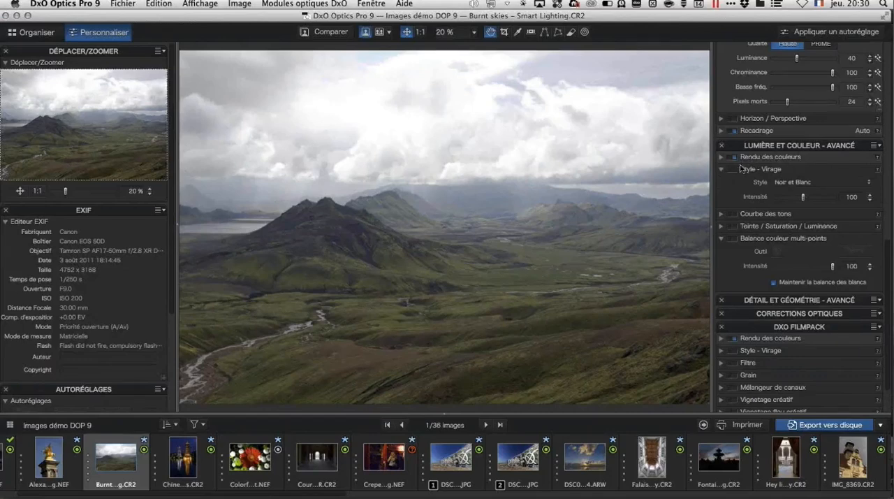
pyautogui.click(722, 169)
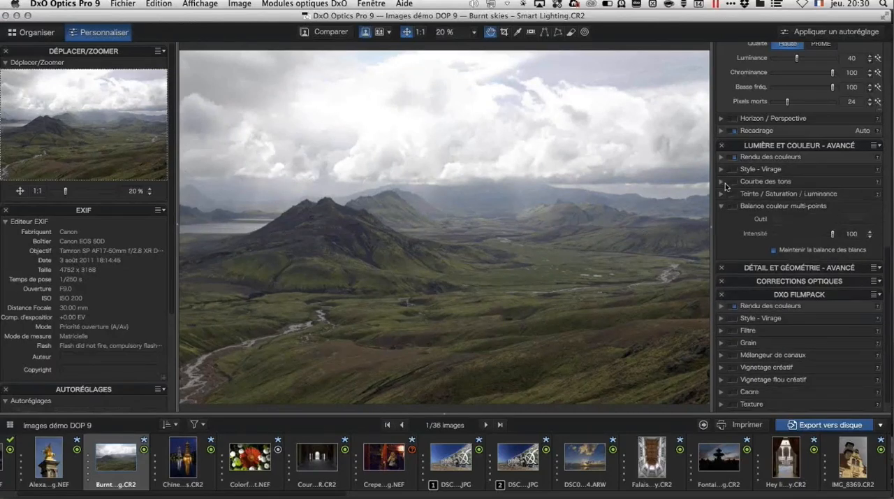
# Step: Expand Courbe des tons, try raising the highlight part of the RVB curve slightly, and reset the curve
pyautogui.click(722, 182)
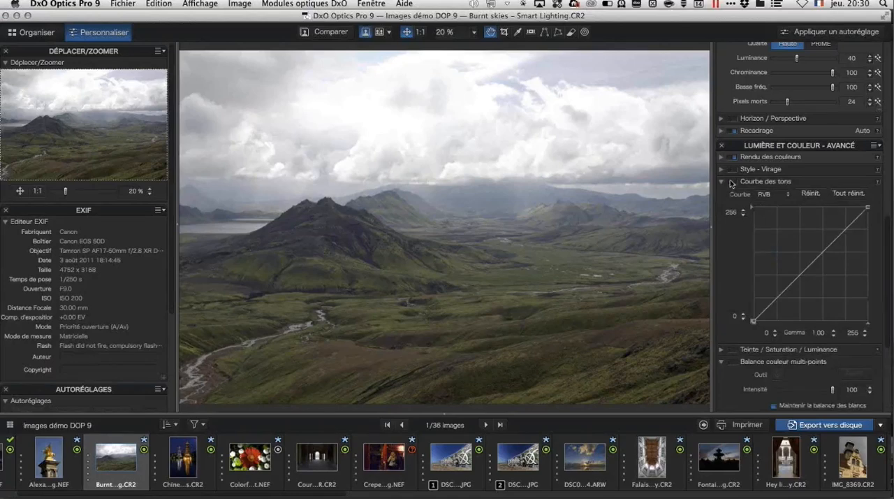
pyautogui.click(849, 228)
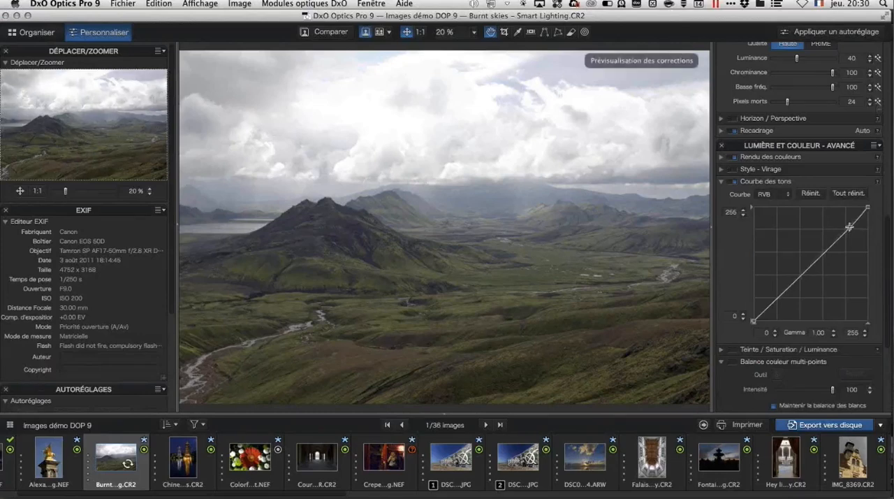
pyautogui.moveTo(849, 227); pyautogui.dragTo(847, 223)
pyautogui.click(815, 194)
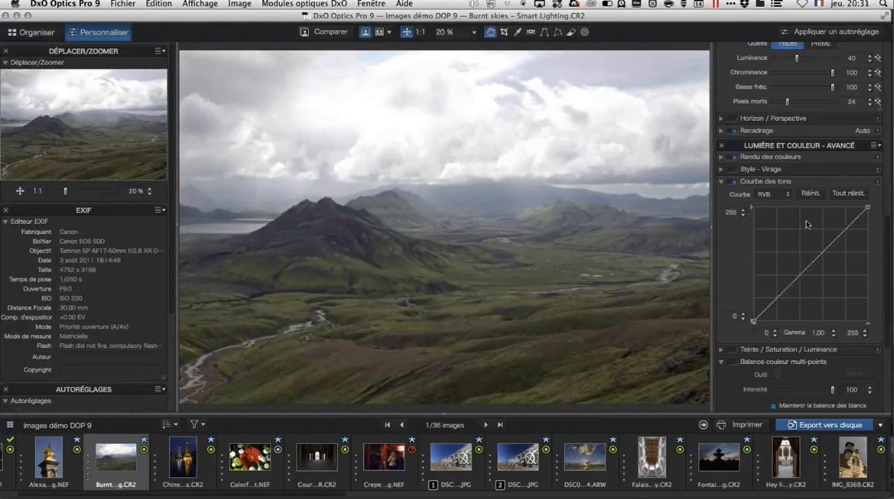
# Step: Activate Tonalité sélective, try the Hautes lumières adjustment, return it to 0, and collapse the section
pyautogui.scroll(3, 807, 223)
pyautogui.scroll(10, 806, 222)
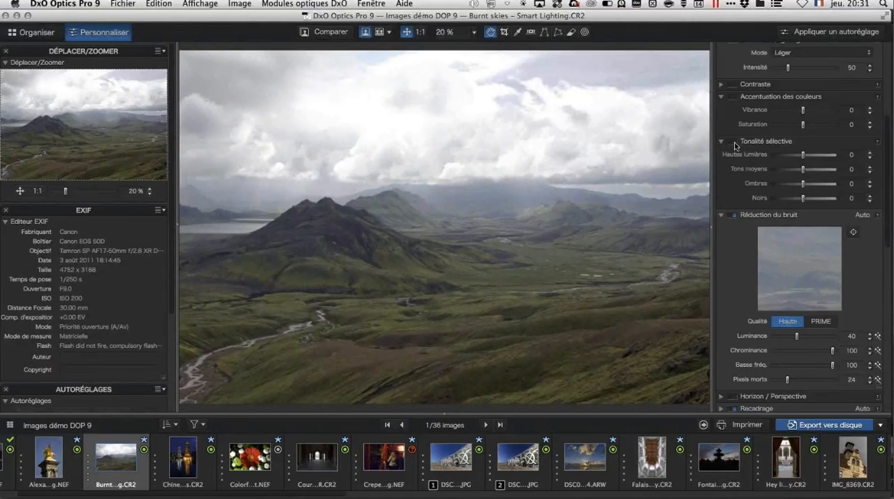
pyautogui.click(735, 144)
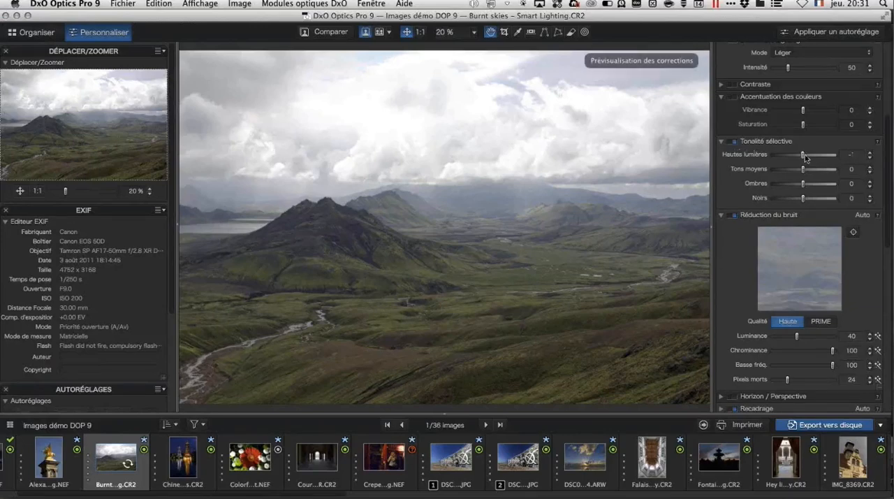
pyautogui.moveTo(806, 158)
pyautogui.mouseDown()
pyautogui.moveTo(786, 158)
pyautogui.moveTo(806, 159)
pyautogui.mouseUp()
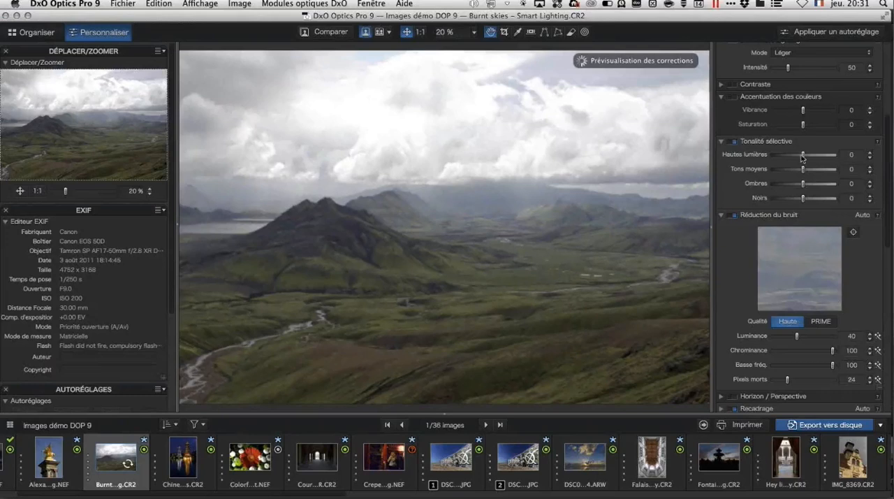
pyautogui.click(721, 141)
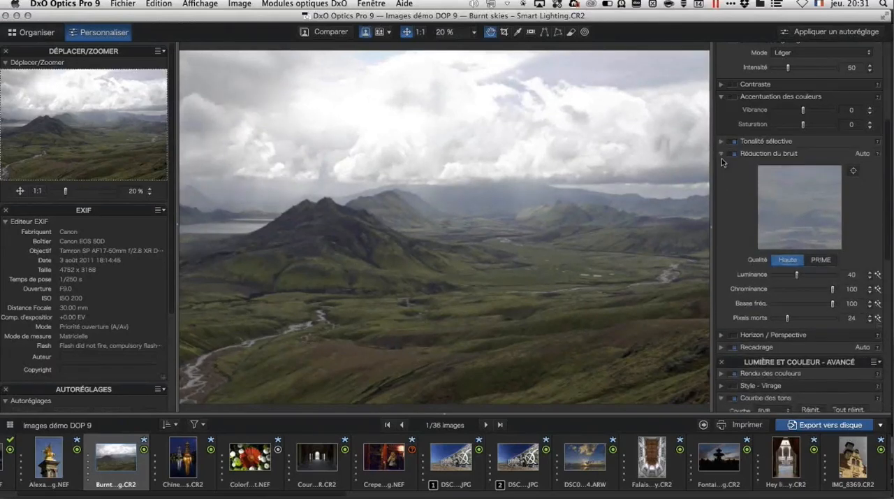
# Step: Collapse Courbe des tons and expand Teinte / Saturation / Luminance to view its settings
pyautogui.scroll(-2, 799, 272)
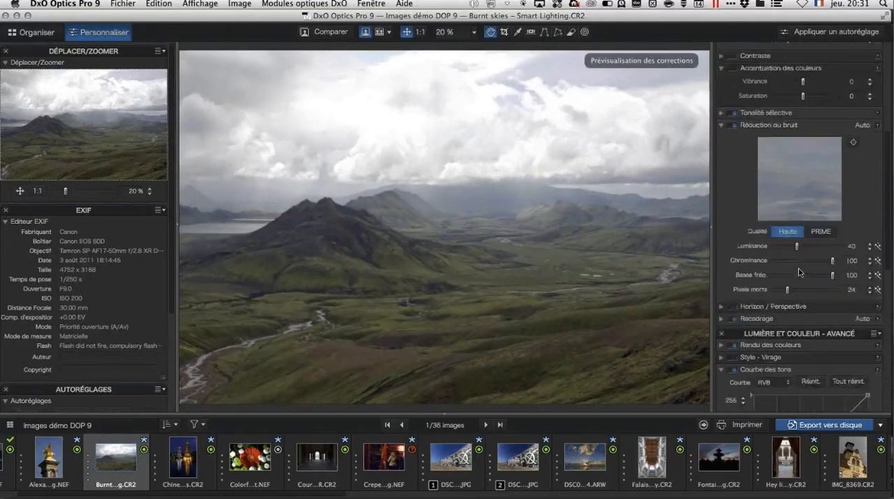
pyautogui.scroll(-8, 800, 273)
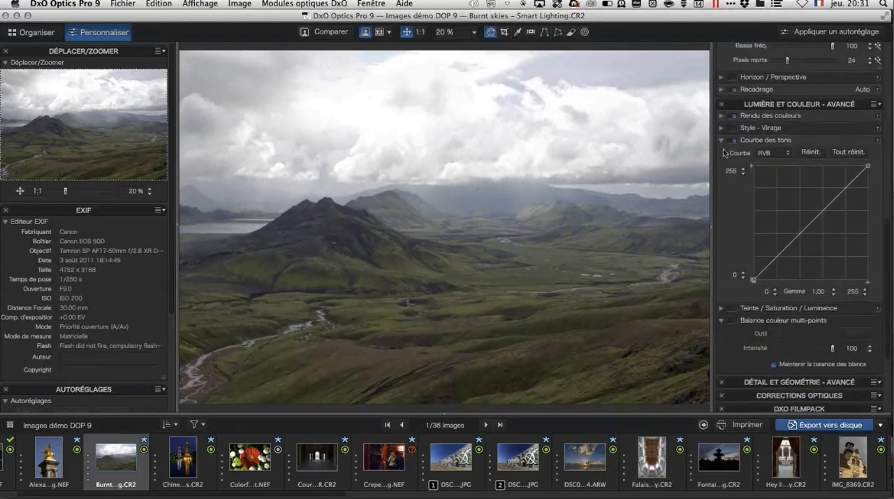
pyautogui.click(722, 144)
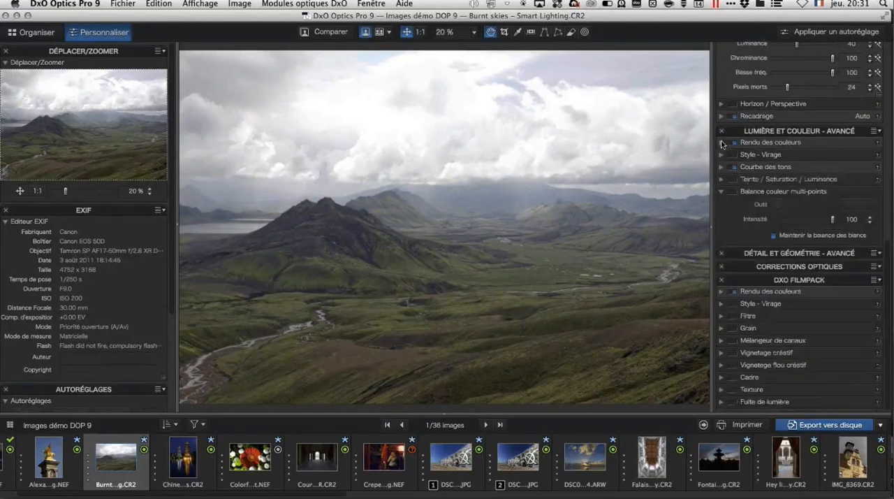
pyautogui.click(722, 181)
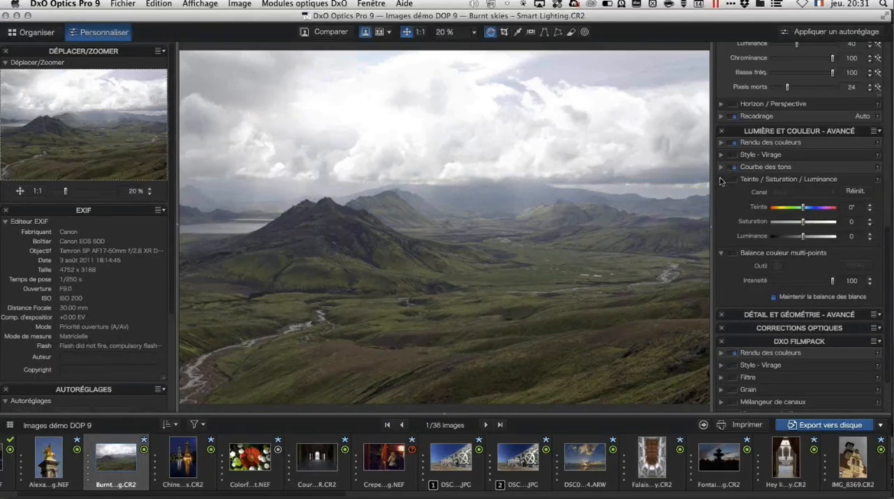
# Step: Collapse the Lumière et couleur - avancé palette and briefly view the Masque de netteté settings in Détail et géométrie - avancé
pyautogui.click(722, 180)
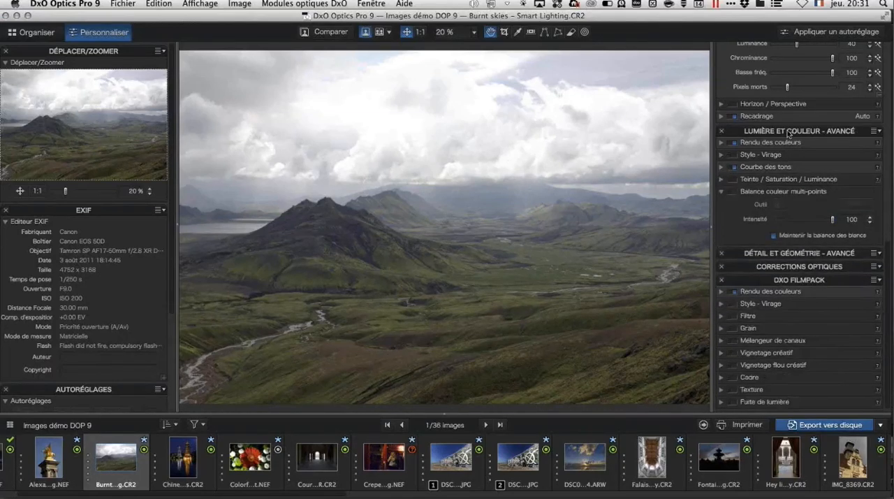
pyautogui.click(789, 133)
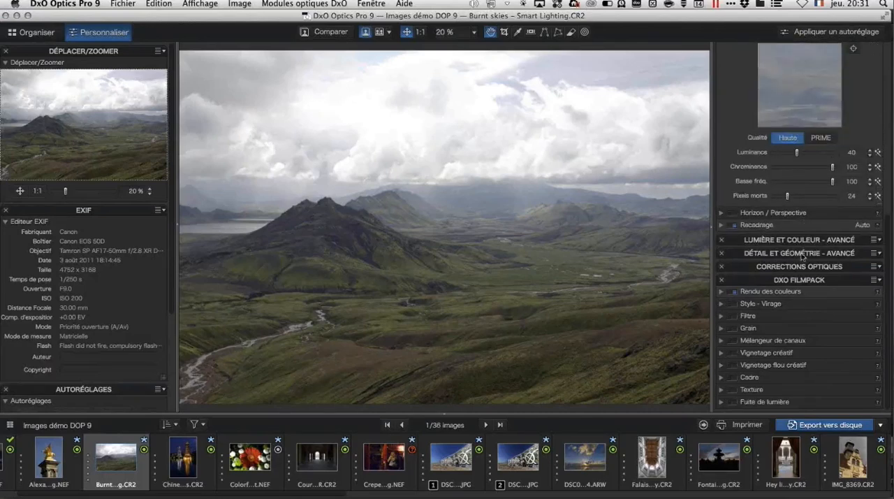
pyautogui.click(802, 256)
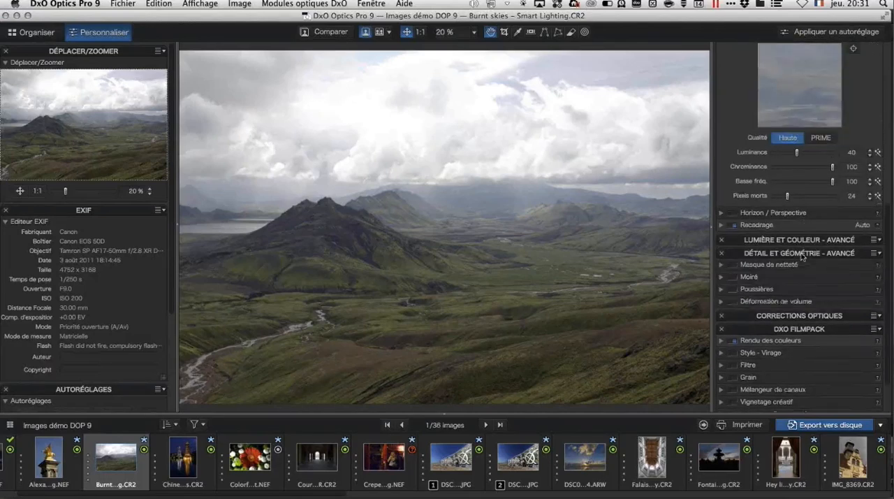
pyautogui.click(721, 268)
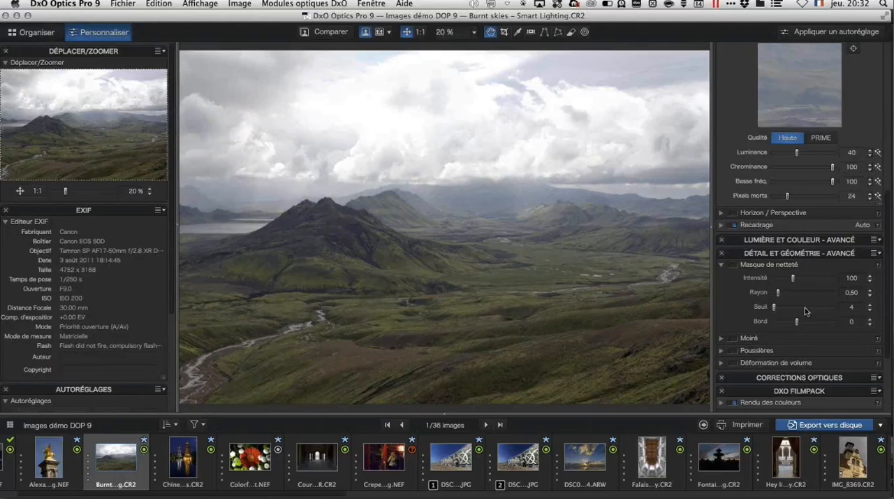
pyautogui.click(722, 266)
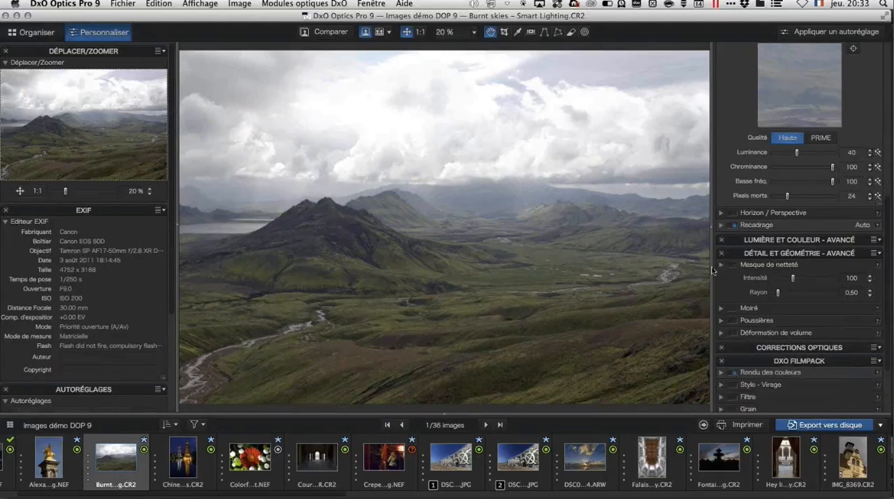
# Step: Activate the Poussières correction, collapse its section, and expand Déformation de volume
pyautogui.click(722, 290)
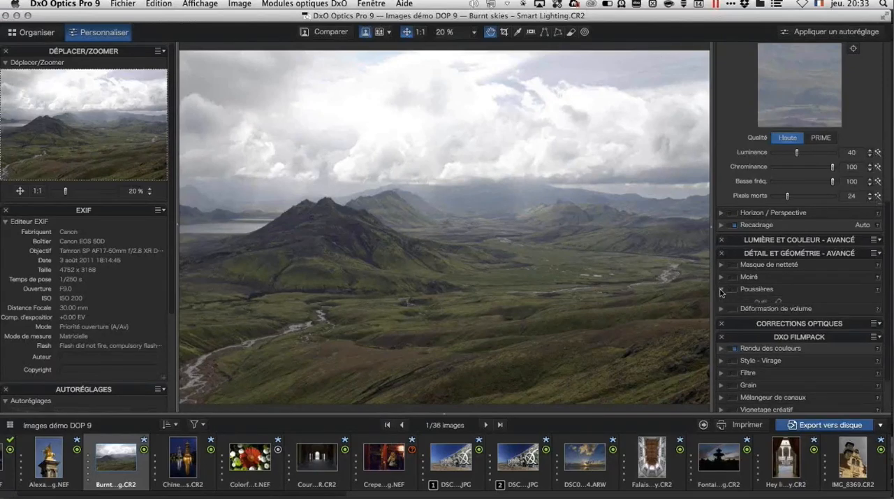
pyautogui.click(733, 289)
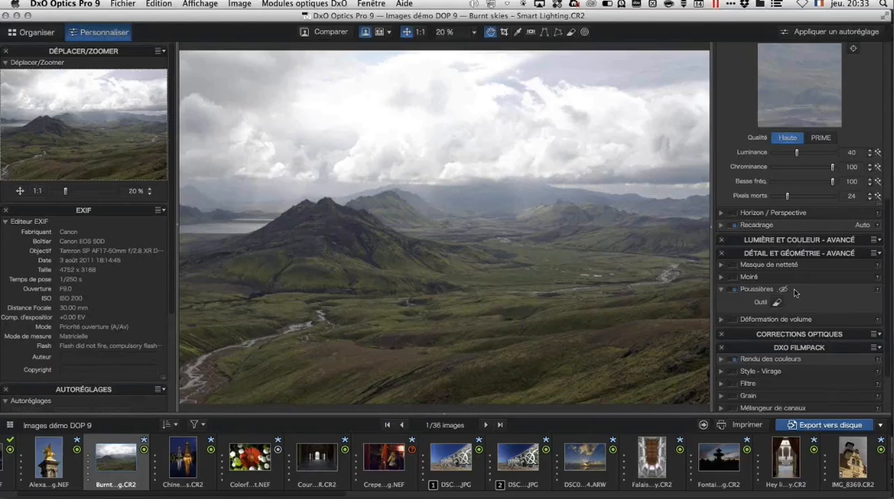
pyautogui.click(723, 293)
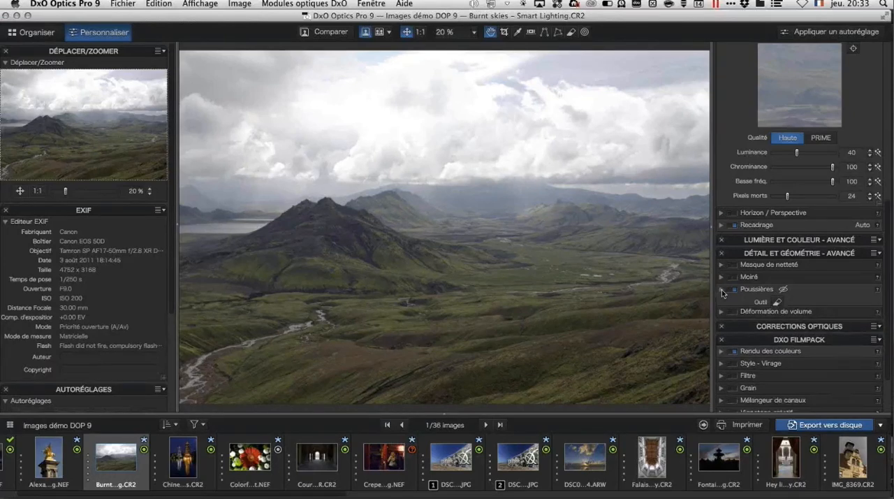
pyautogui.click(723, 302)
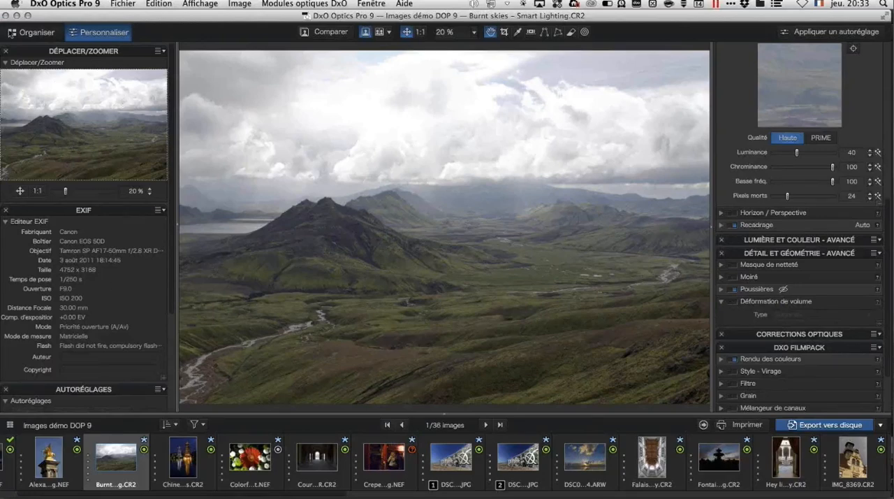
# Step: View the Correction optique project in Organiser, then reopen Images démo DOP 9 and bring the Alexandre III bridge image into Personnaliser
pyautogui.click(30, 33)
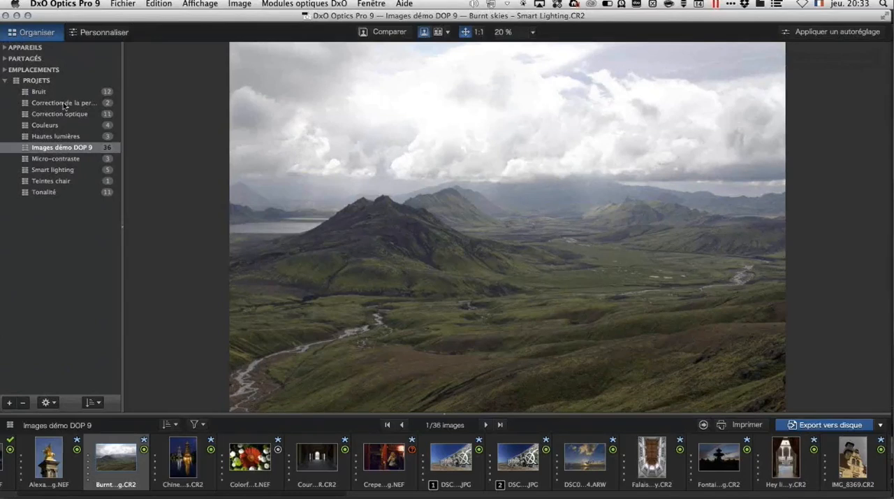
pyautogui.click(59, 115)
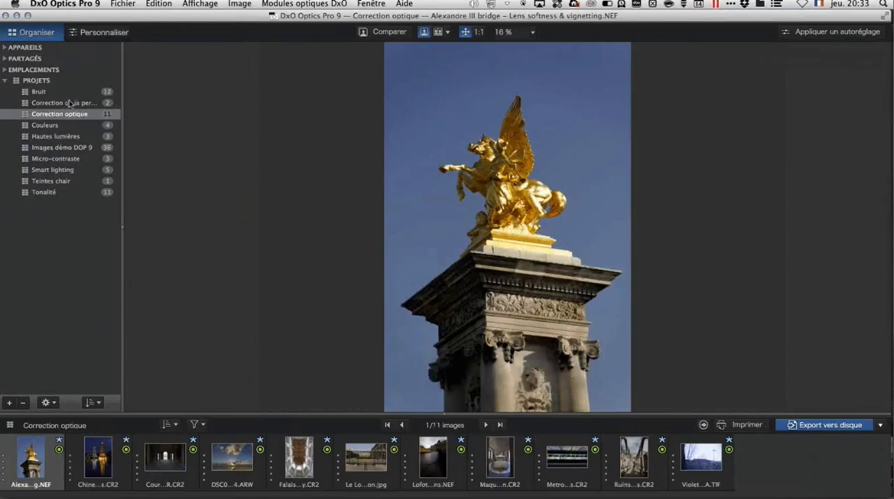
pyautogui.click(63, 147)
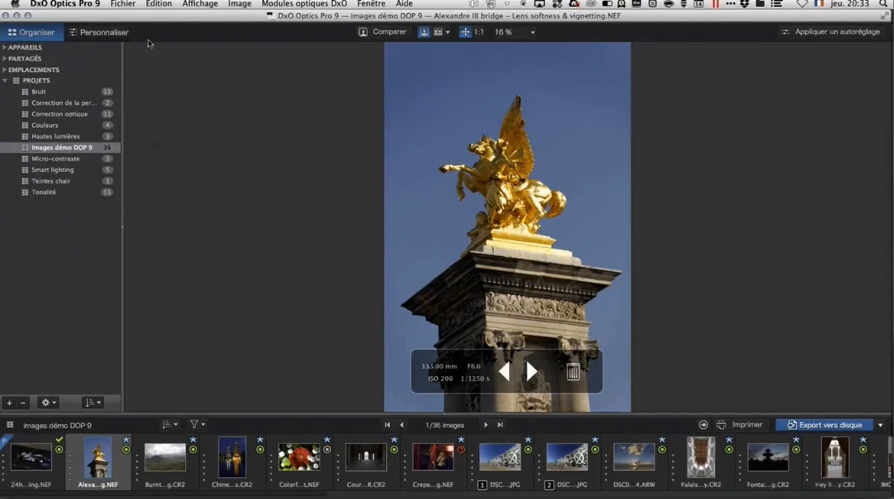
pyautogui.click(114, 38)
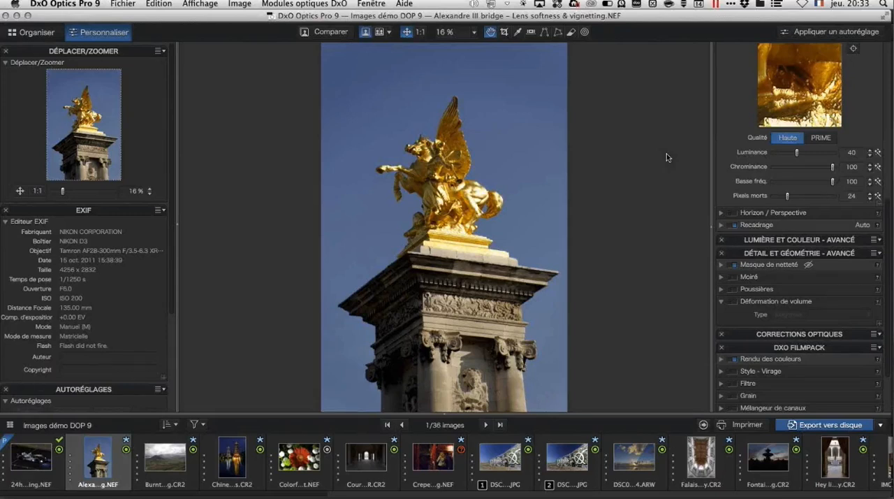
# Step: Collapse Déformation de volume, then examine the Corrections optiques palette with the Netteté de l'optique settings expanded
pyautogui.click(720, 305)
pyautogui.click(788, 317)
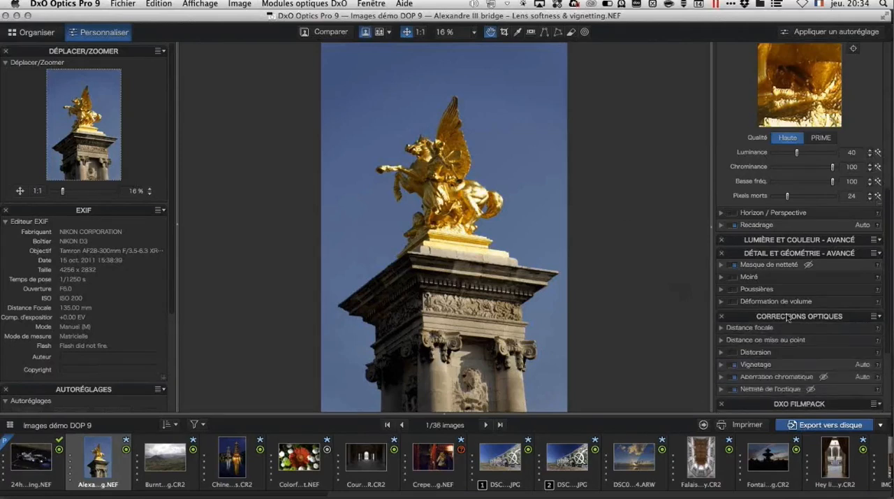
pyautogui.scroll(-5, 785, 305)
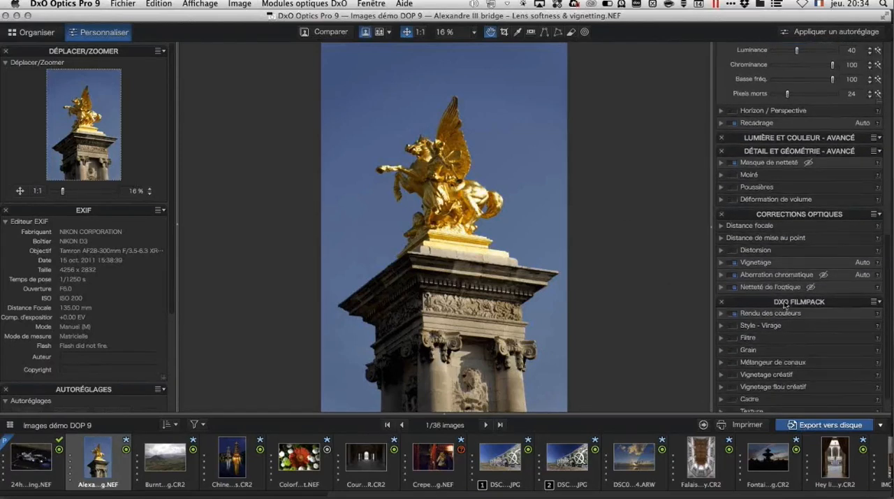
pyautogui.scroll(-1, 784, 305)
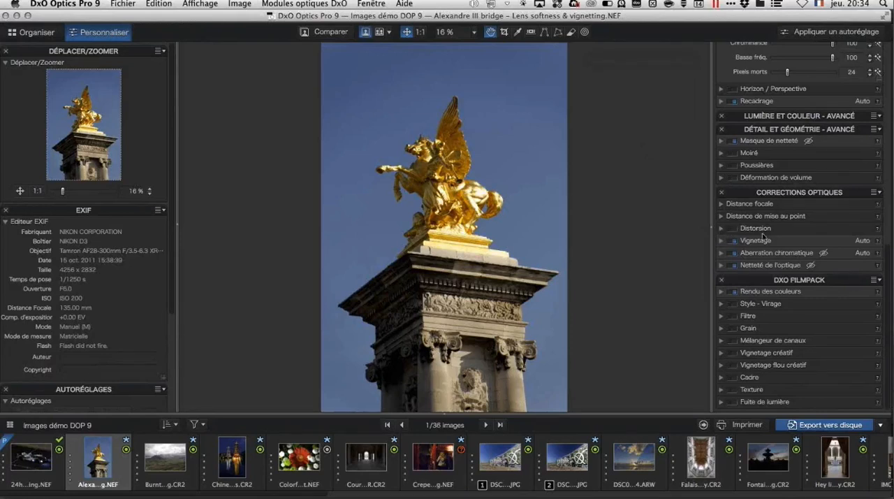
pyautogui.click(721, 266)
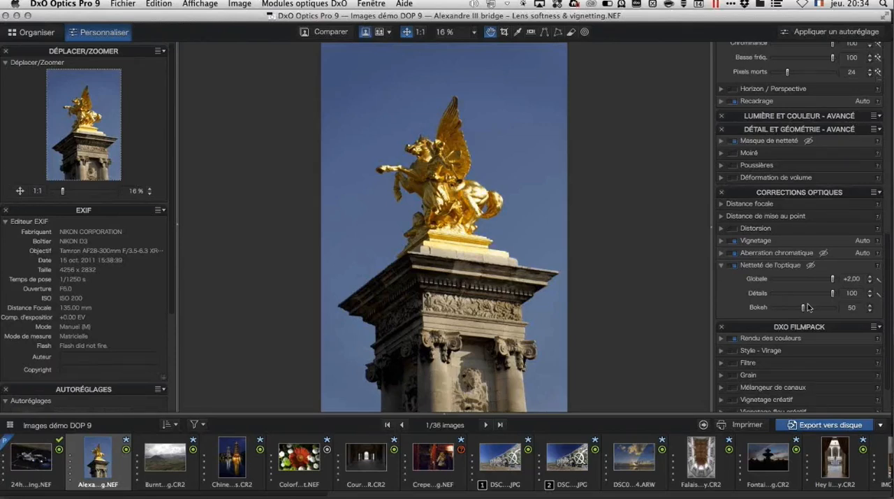
pyautogui.scroll(-4, 808, 308)
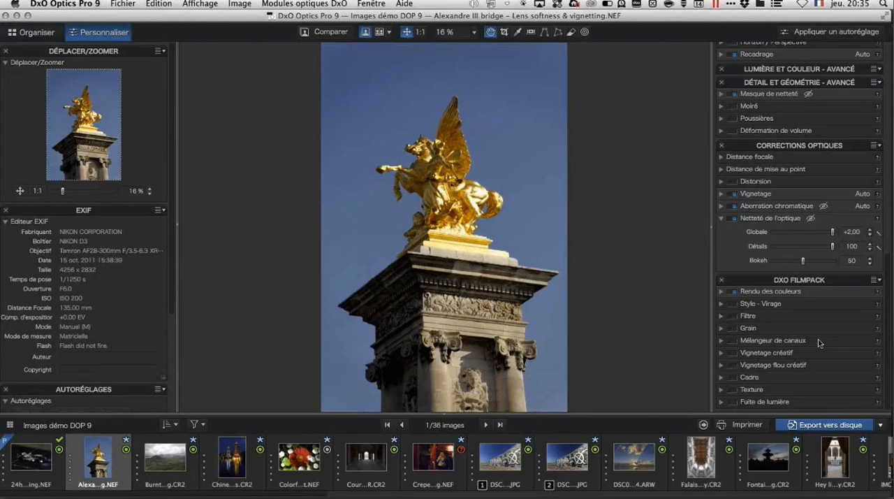
pyautogui.scroll(10, 793, 120)
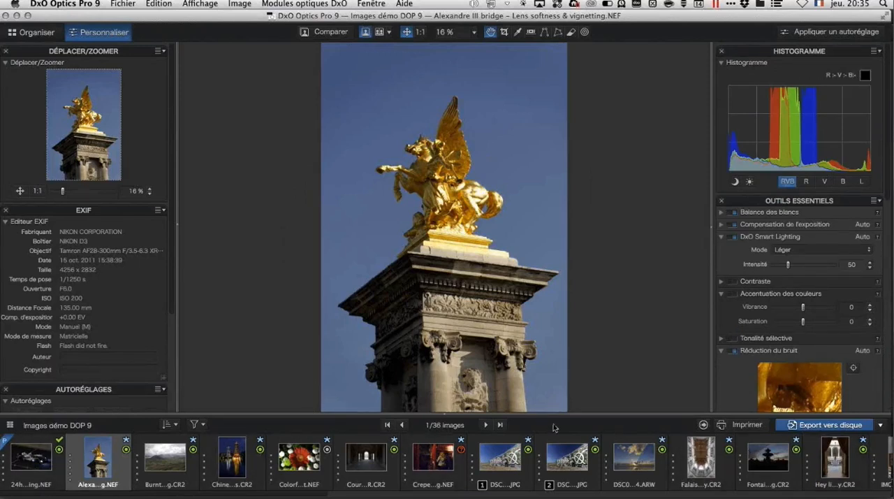
# Step: Browse the Images démo DOP 9 filmstrip to its end and back, checking the thumbnail status markers
pyautogui.hscroll(-1, 327, 455)
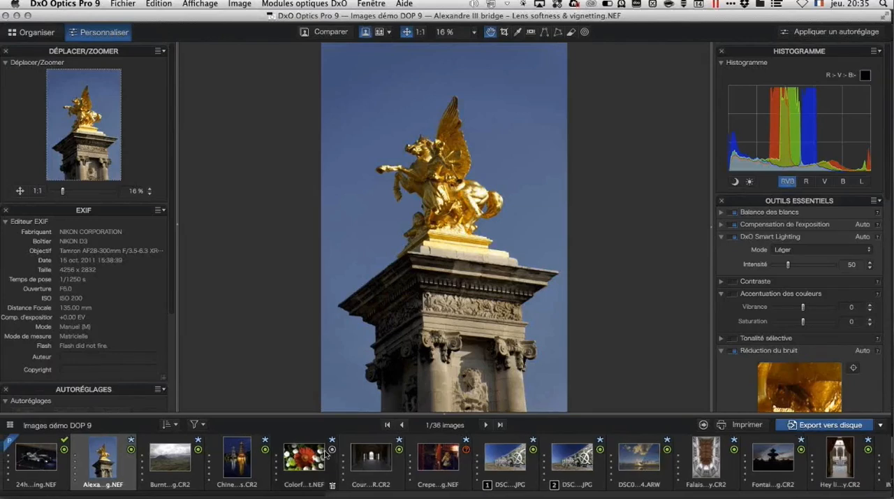
pyautogui.hscroll(15, 326, 454)
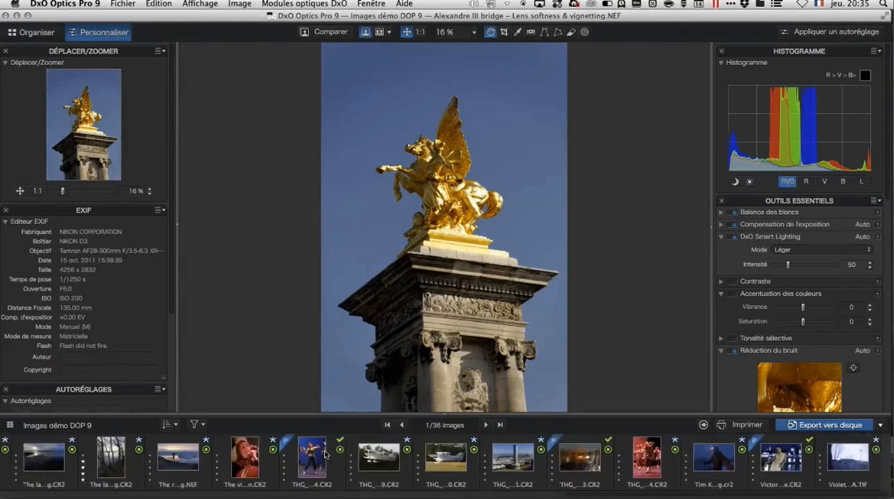
pyautogui.hscroll(-15, 325, 454)
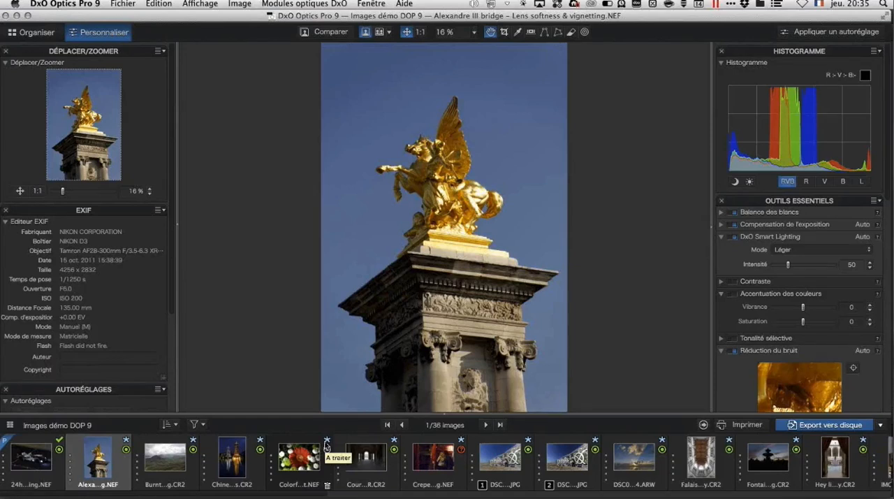
# Step: Detach the image browser into its own window and enlarge it to browse the thumbnails in several rows
pyautogui.press('super+u')
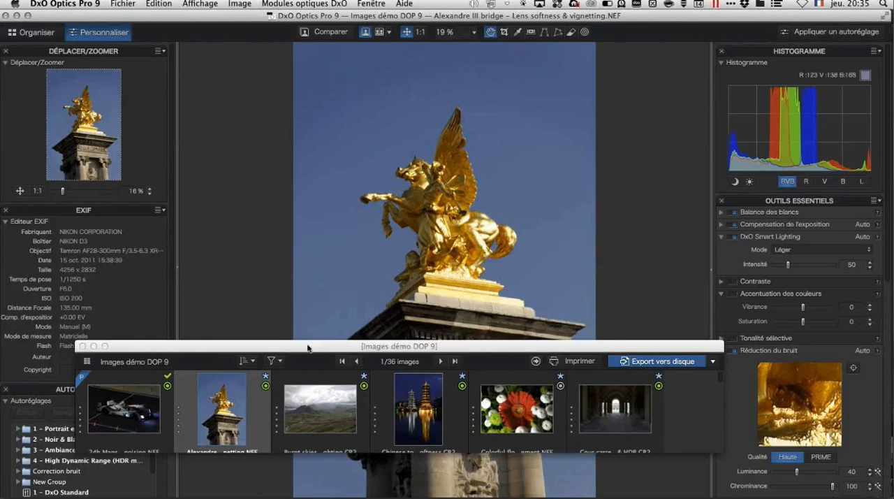
pyautogui.moveTo(308, 348); pyautogui.dragTo(259, 49)
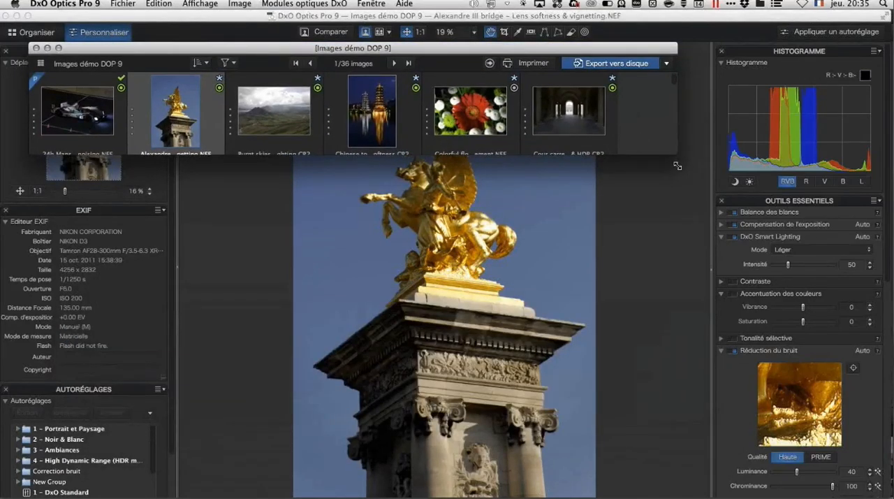
pyautogui.moveTo(677, 165); pyautogui.dragTo(681, 452)
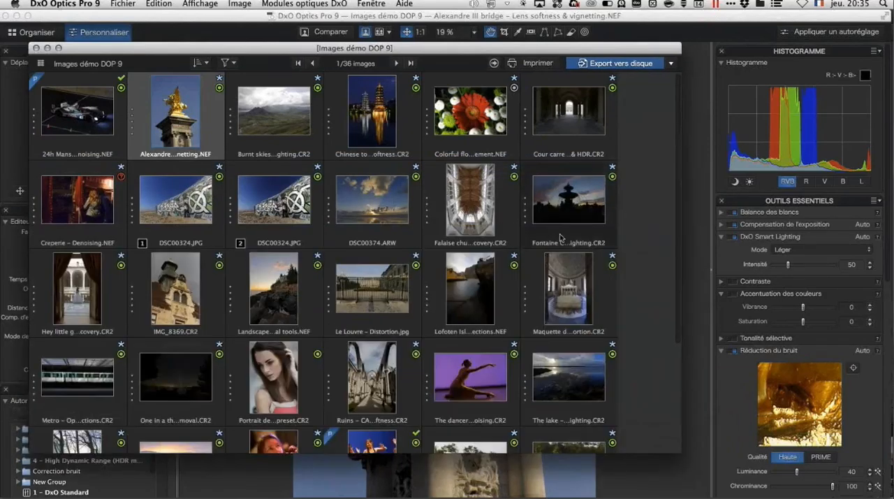
pyautogui.scroll(-3, 560, 238)
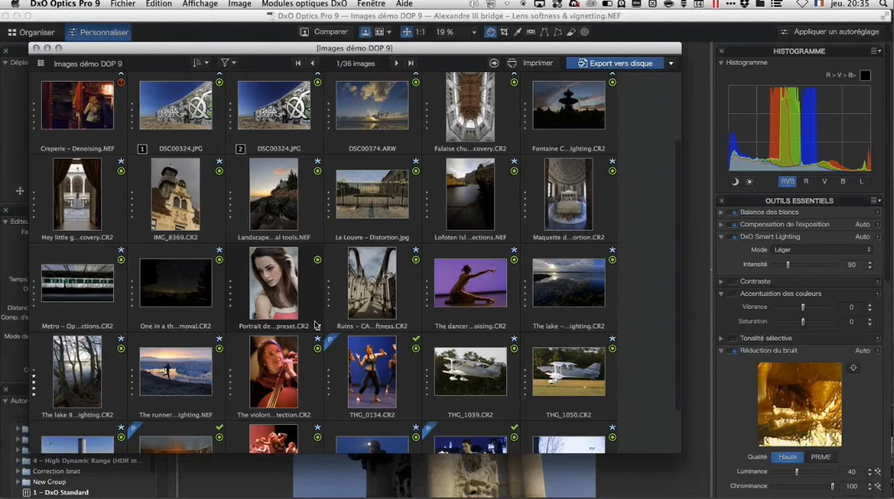
# Step: Reattach the image browser to the main window and look up the Détacher l'explorateur d'images command
pyautogui.press('super+u')
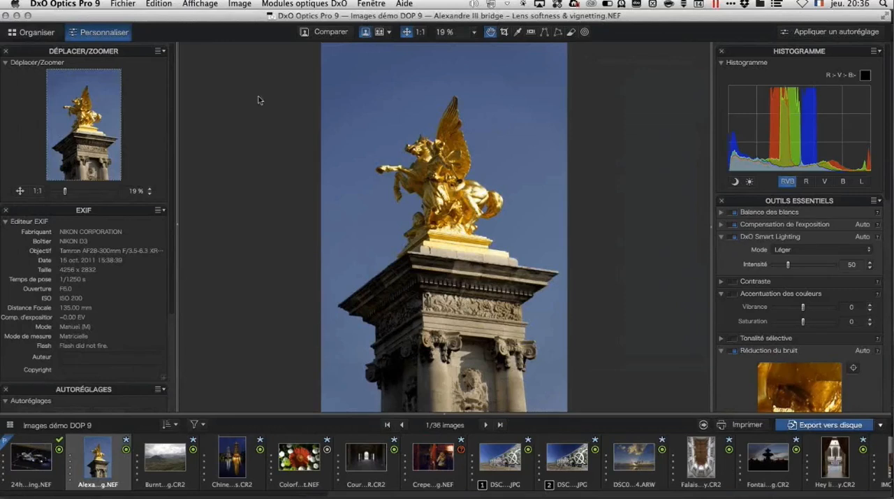
pyautogui.click(212, 7)
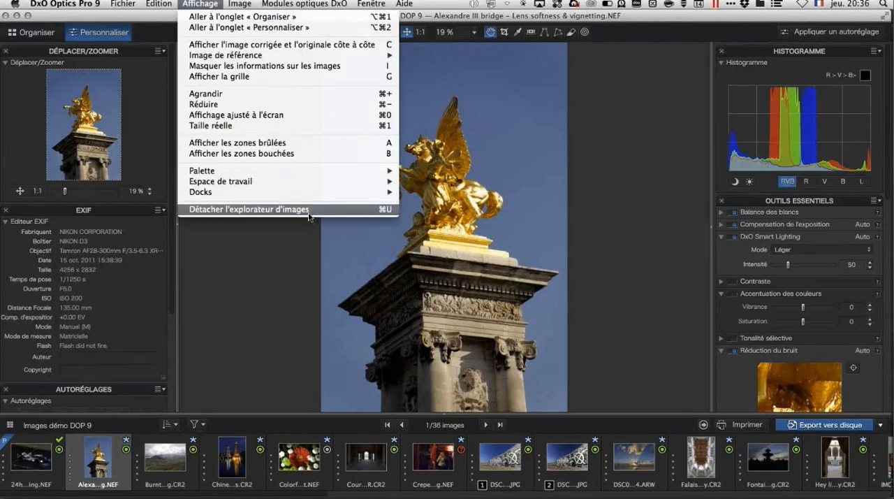
pyautogui.click(275, 258)
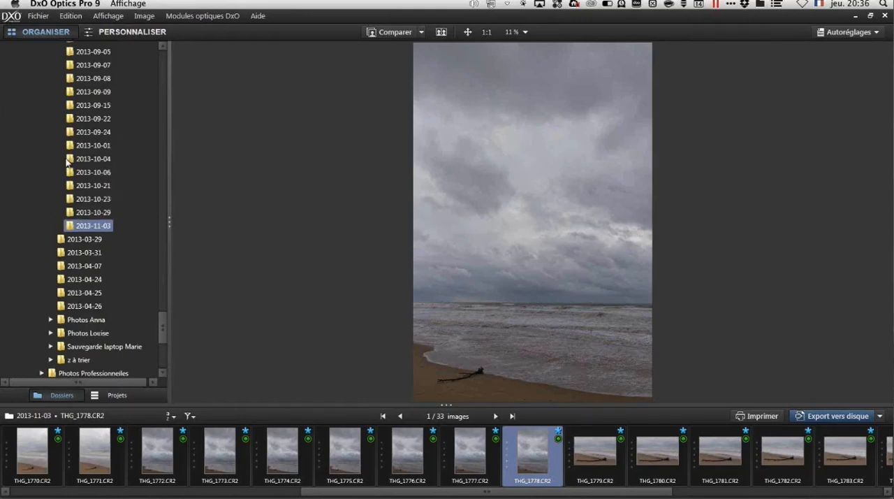
# Step: In the Windows version, browse the dated folders in Organiser and review the correction palettes in Personnaliser
pyautogui.scroll(10, 68, 162)
pyautogui.scroll(-3, 77, 196)
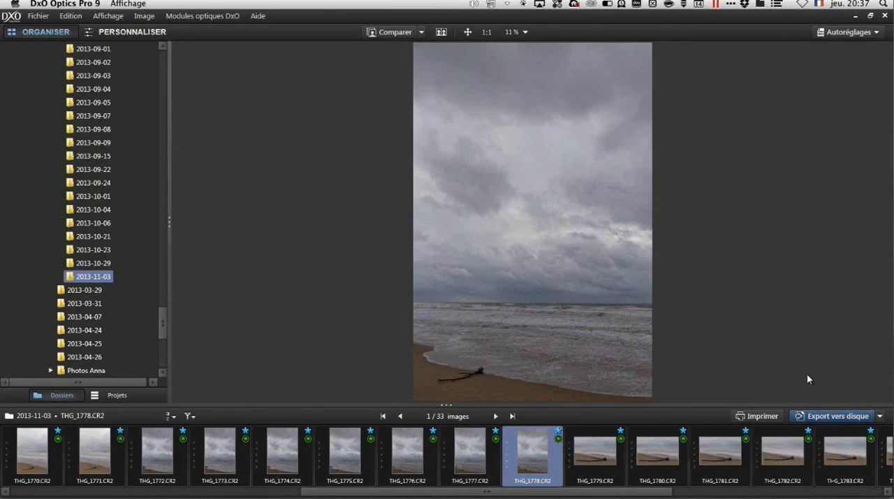
pyautogui.click(148, 32)
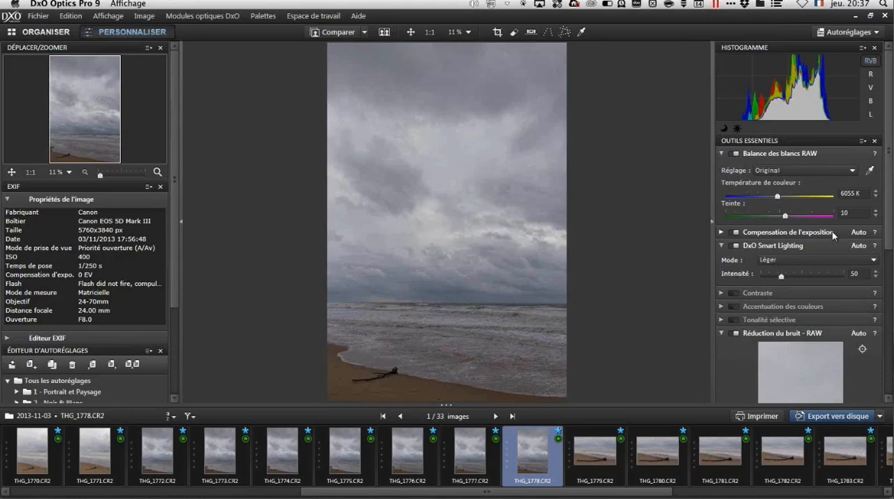
pyautogui.scroll(-10, 832, 231)
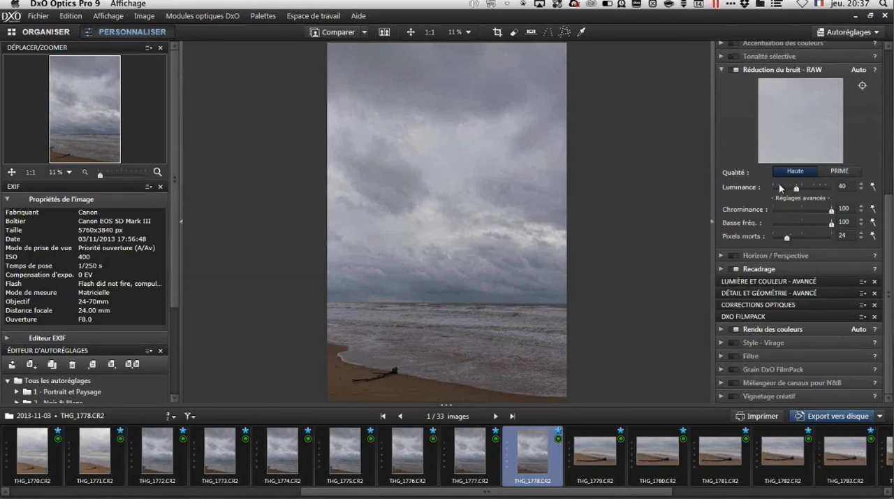
pyautogui.scroll(10, 780, 187)
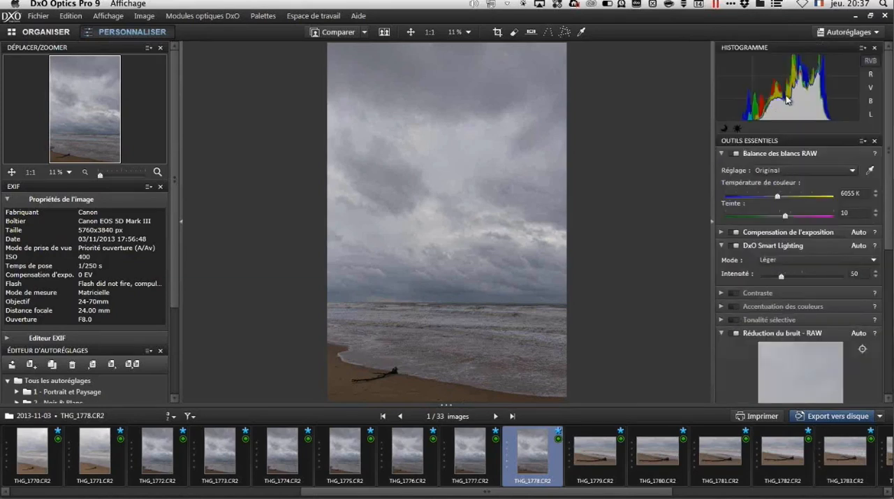
# Step: Show the Autoréglages preview gallery for THG_1778.CR2 and browse its preset groups
pyautogui.click(854, 35)
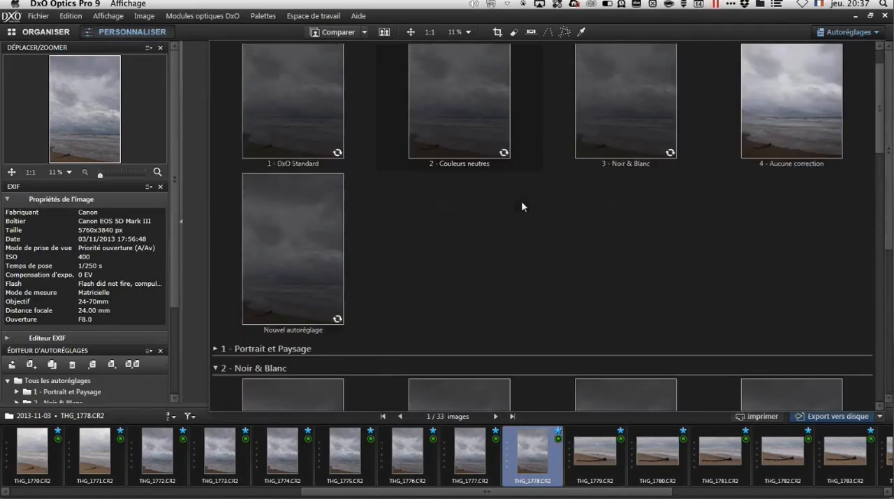
pyautogui.scroll(-10, 521, 200)
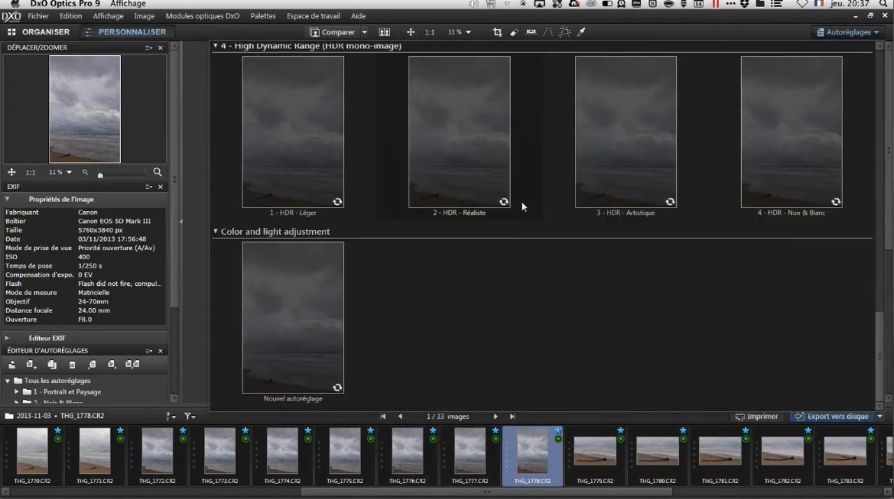
# Step: Browse the Ambiances presets for THG_1778.CR2 and close the Autoréglages preview gallery
pyautogui.scroll(10, 521, 200)
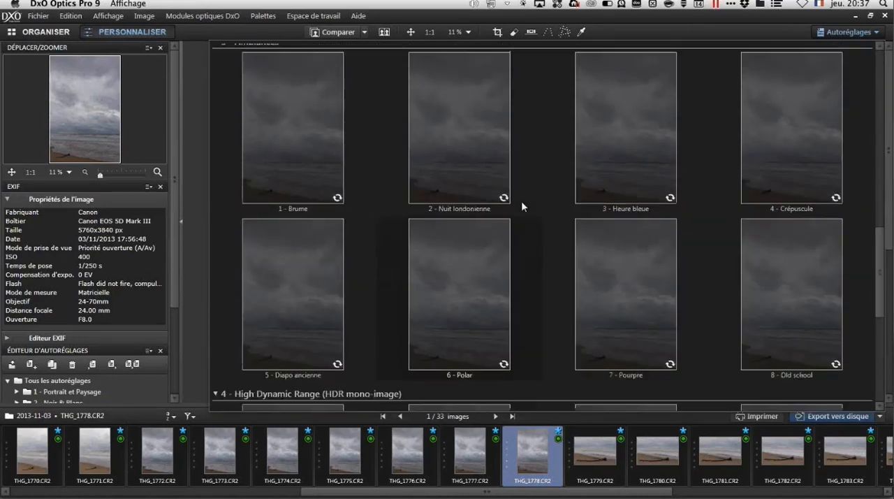
pyautogui.click(864, 34)
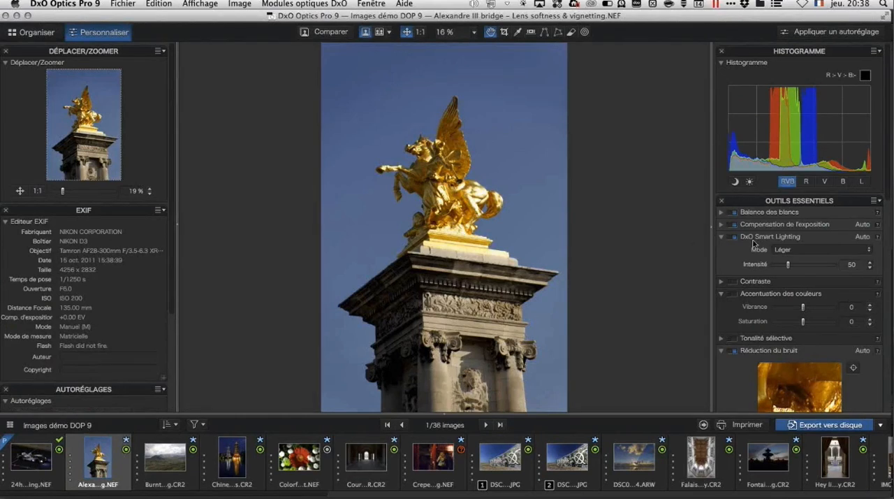
# Step: In the Mac version, review the correction palettes for the Alexandre III bridge image and expand Lumière et couleur - Avancé
pyautogui.scroll(-3, 764, 250)
pyautogui.scroll(-10, 763, 250)
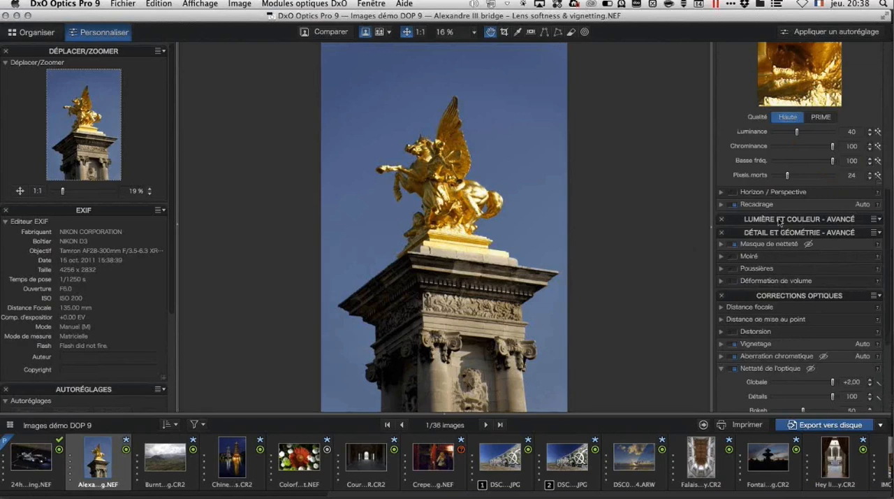
pyautogui.click(781, 219)
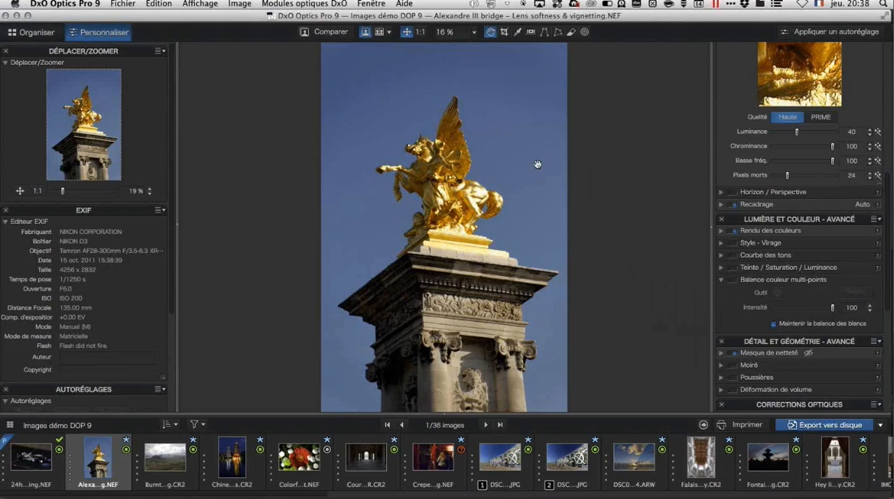
# Step: Open the Bruit project in Organiser and bring its first image, 24h Mans - Denoising_DxO.jpg, into Personnaliser
pyautogui.click(41, 33)
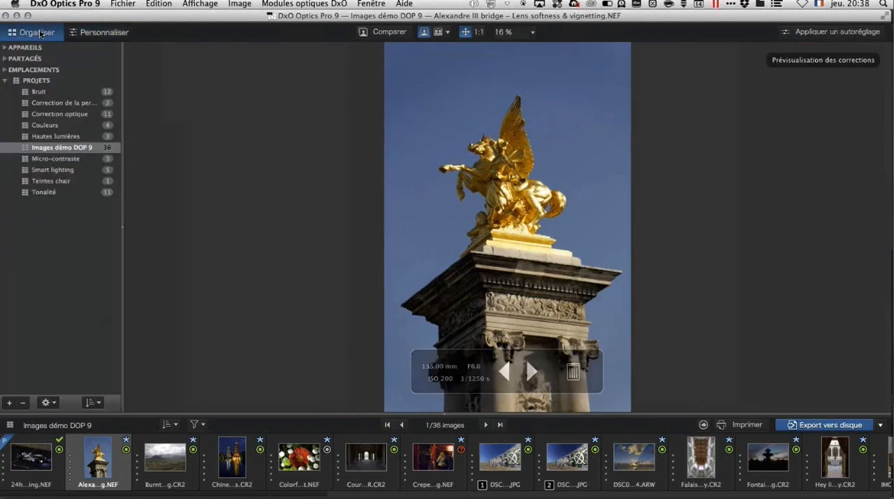
pyautogui.click(37, 95)
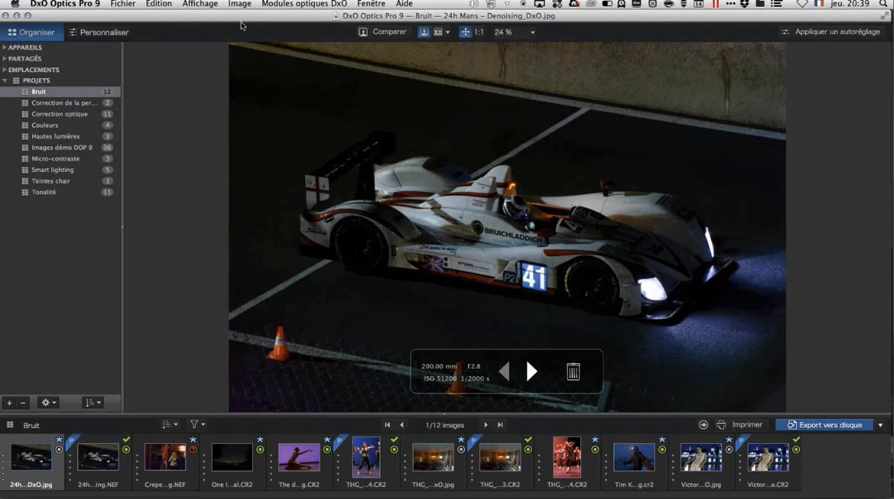
pyautogui.click(109, 36)
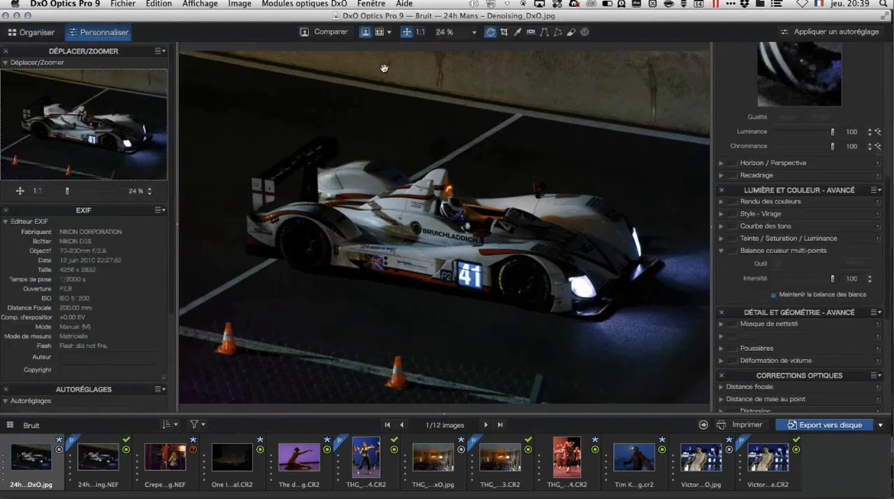
# Step: Hide the left palette column and collapse the Lumière et couleur - Avancé and Détail et géométrie - Avancé palettes
pyautogui.click(178, 229)
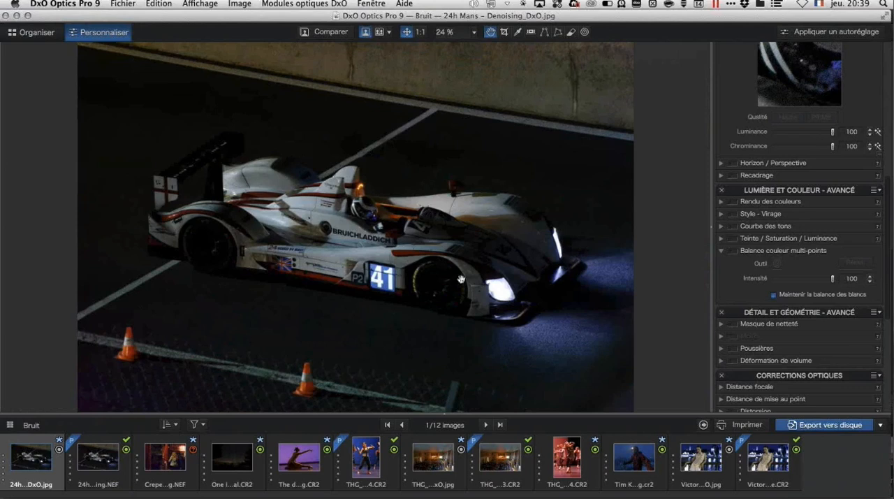
pyautogui.click(786, 195)
pyautogui.click(787, 203)
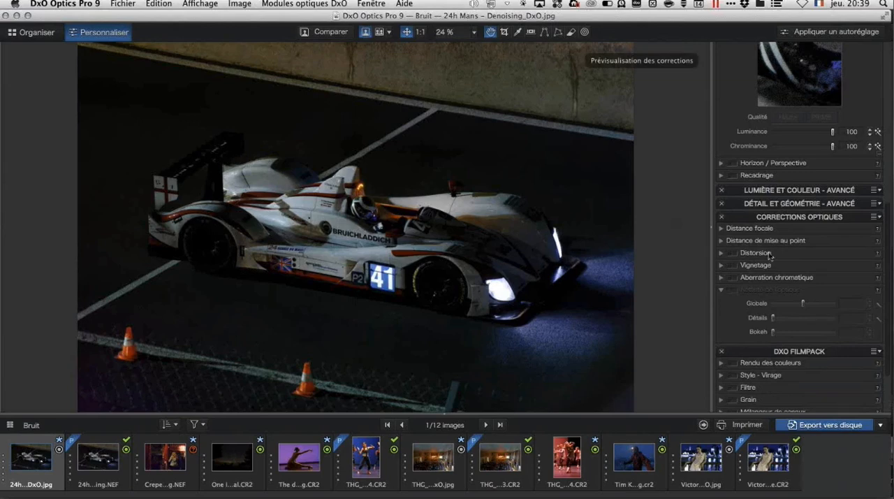
# Step: Review the correction palettes for the JPEG and compare them with the Réduction du bruit settings of 24h Mans - Denoising.NEF
pyautogui.scroll(5, 769, 255)
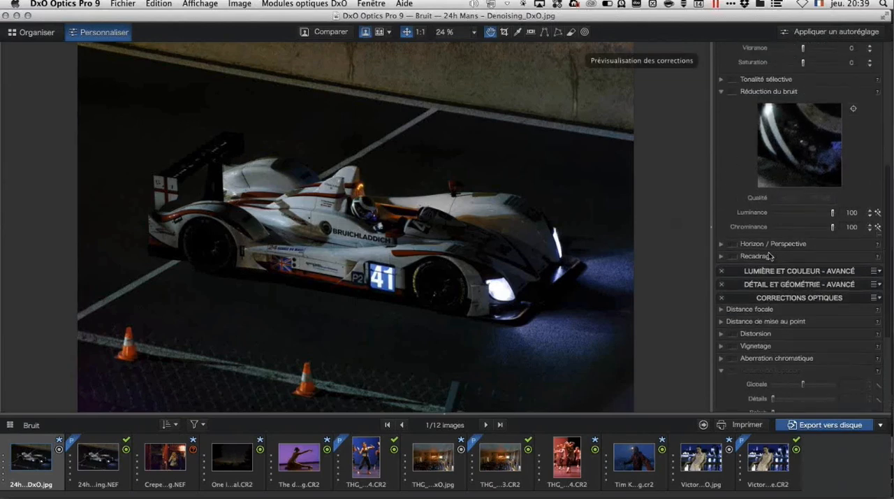
pyautogui.scroll(-2, 768, 255)
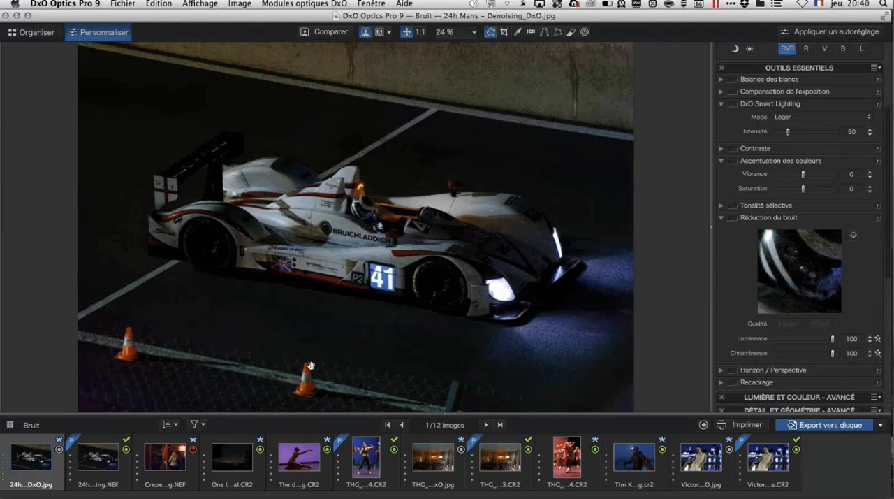
pyautogui.click(102, 479)
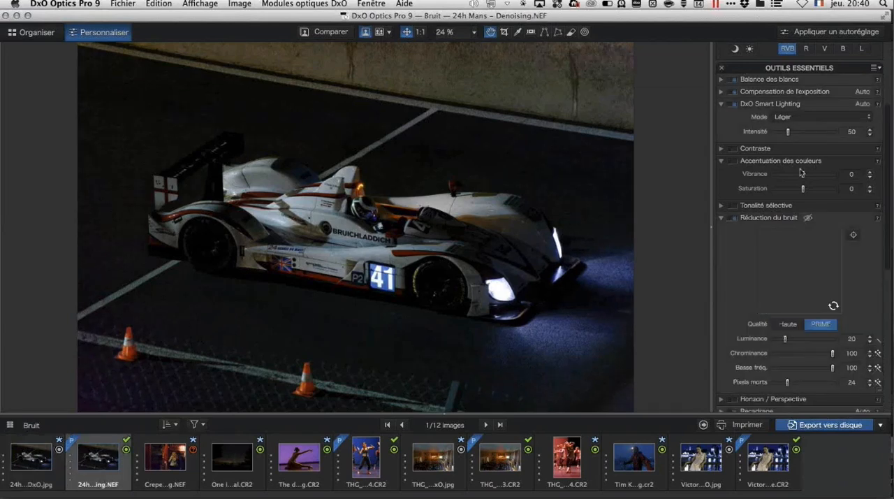
pyautogui.scroll(-3, 799, 168)
pyautogui.scroll(-1, 800, 168)
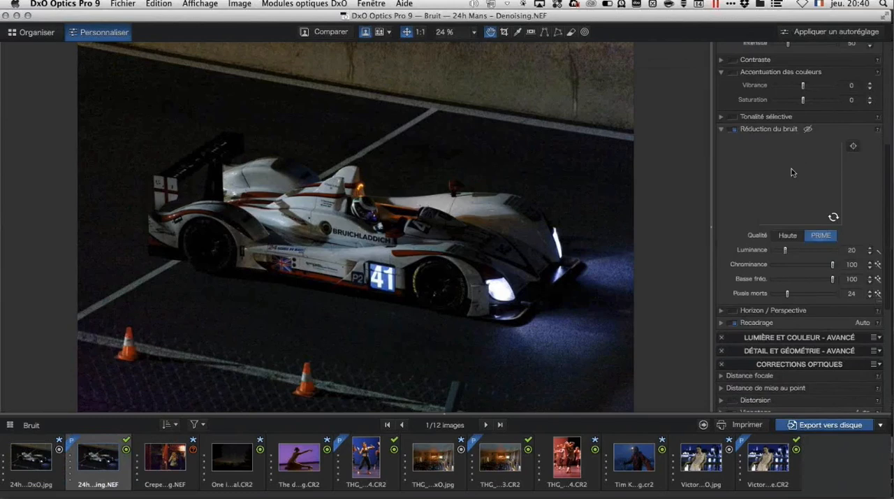
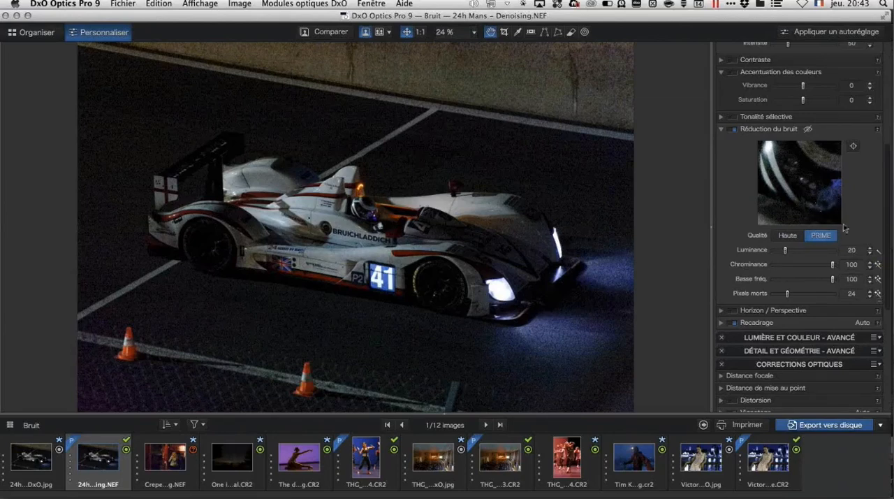
# Step: Restore the automatic Luminance noise reduction for 24h Mans - Denoising.NEF and lower it manually to 11
pyautogui.click(878, 250)
pyautogui.click(796, 251)
pyautogui.moveTo(797, 251); pyautogui.dragTo(780, 254)
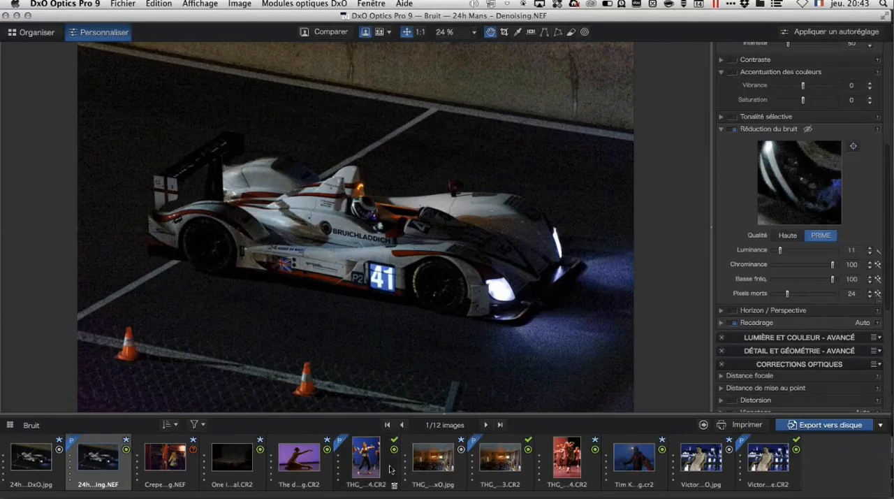
# Step: For THG_9414.CR2, set the noise reduction quality to PRIME and centre the preview loupe on the front dancer's shoulder
pyautogui.click(593, 470)
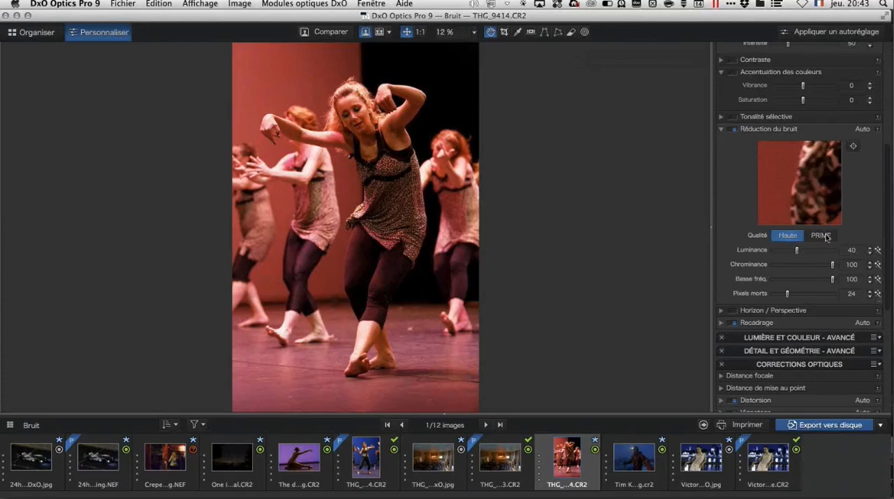
pyautogui.click(821, 236)
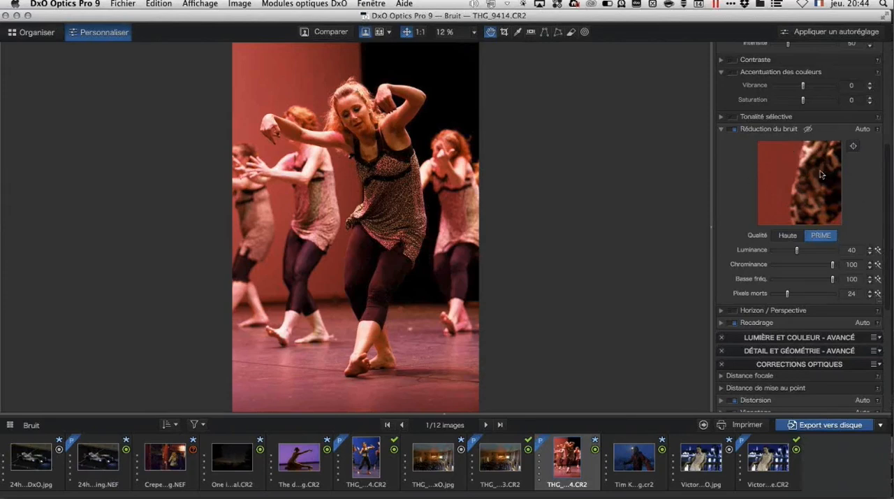
pyautogui.click(854, 147)
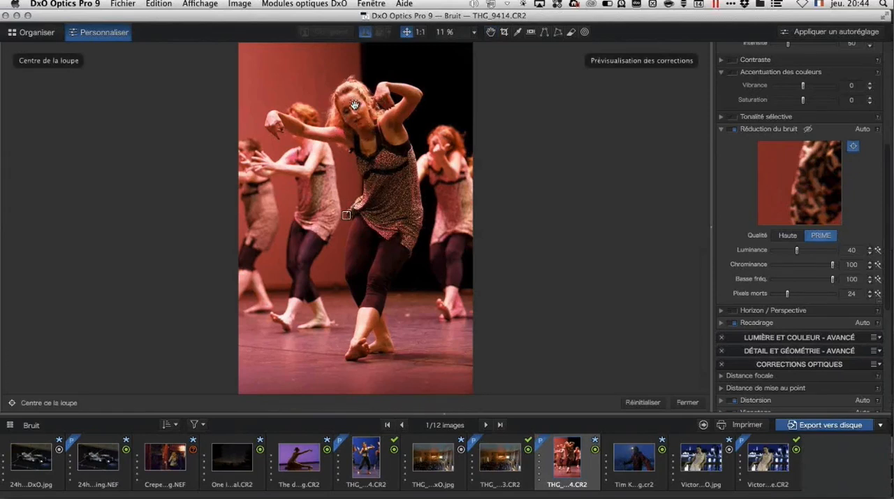
pyautogui.click(390, 122)
pyautogui.click(833, 216)
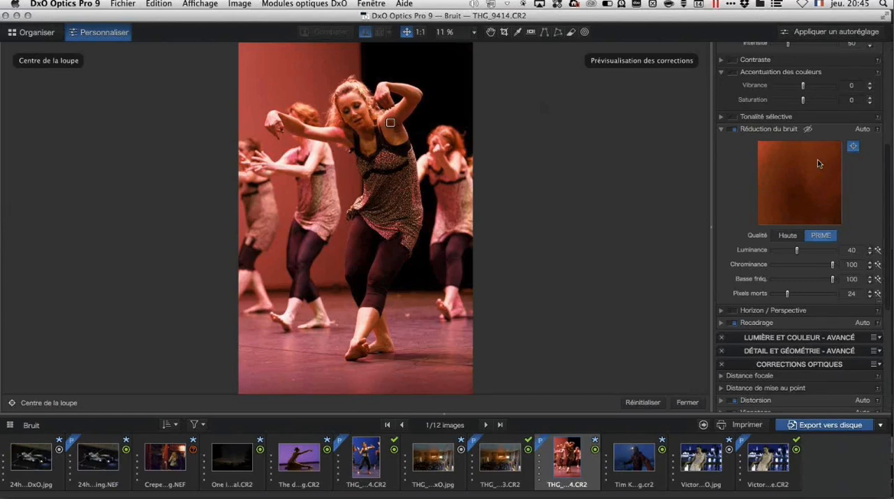
# Step: Examine the noise on the car's bodywork and the driver's helmet in 24h Mans - Denoising.NEF at 100%
pyautogui.click(127, 466)
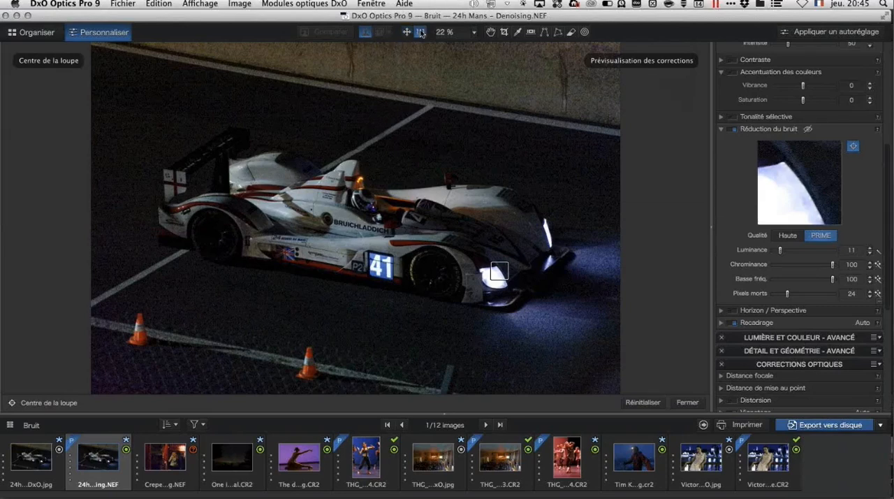
pyautogui.click(421, 33)
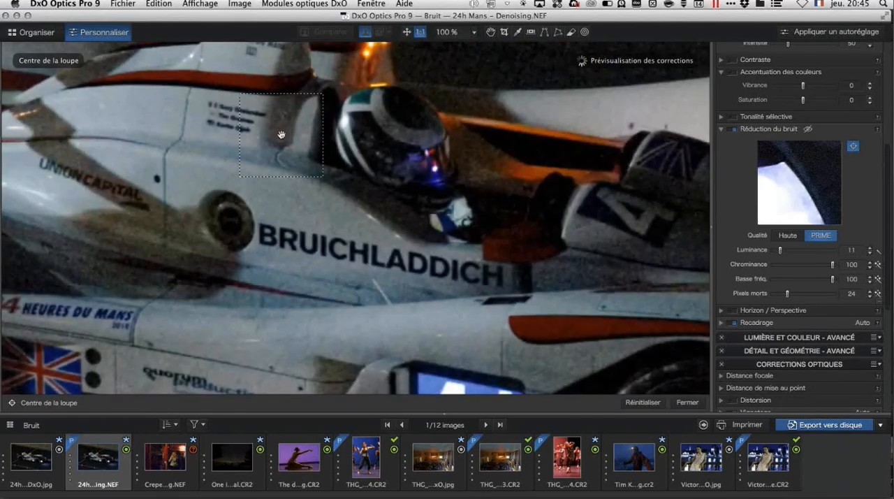
pyautogui.click(491, 33)
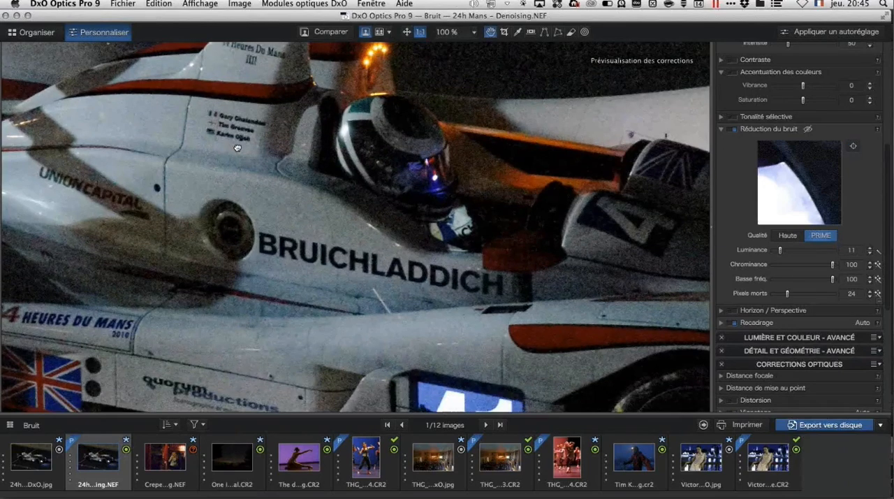
pyautogui.moveTo(237, 148); pyautogui.dragTo(383, 240)
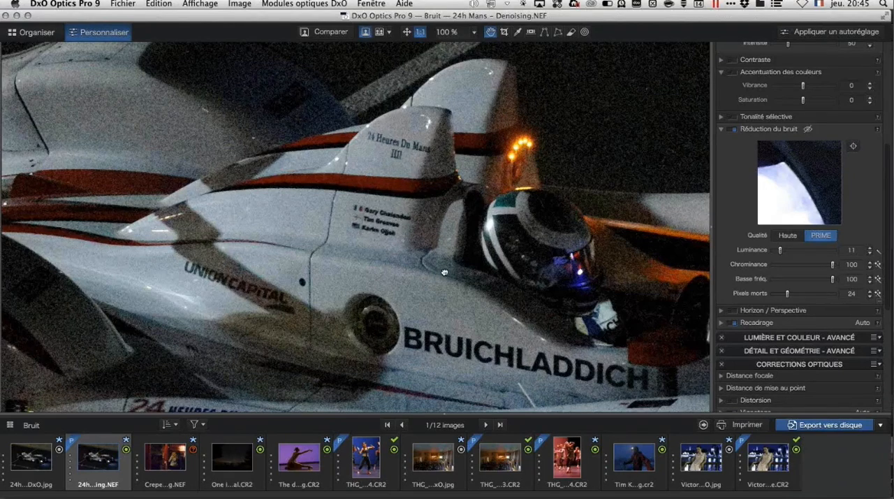
pyautogui.hscroll(10, 445, 272)
pyautogui.scroll(-6, 444, 273)
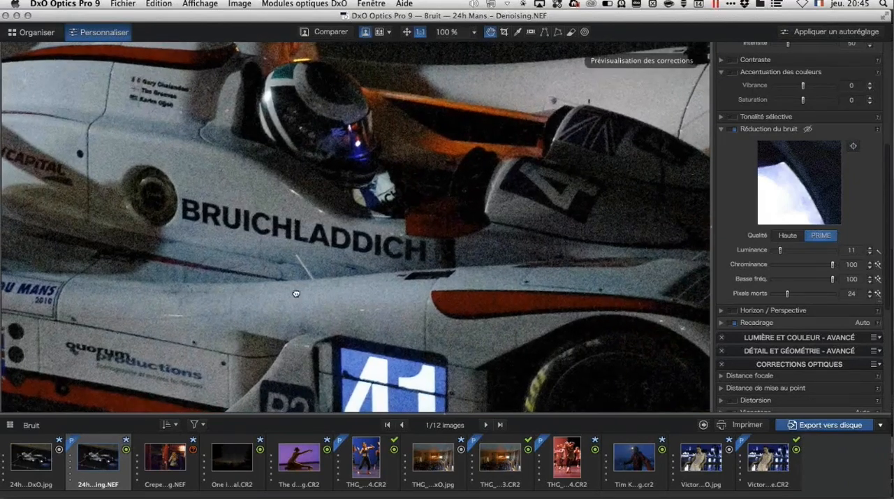
pyautogui.hscroll(-10, 295, 293)
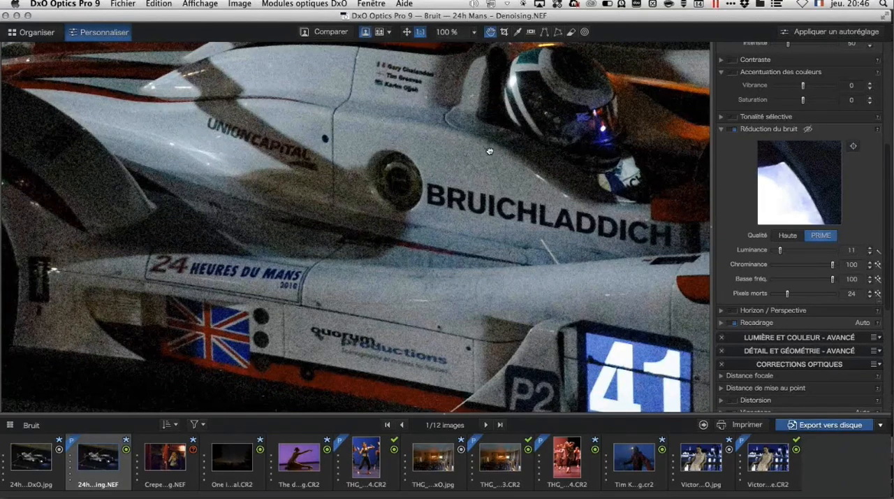
pyautogui.scroll(5, 490, 151)
pyautogui.hscroll(5, 490, 151)
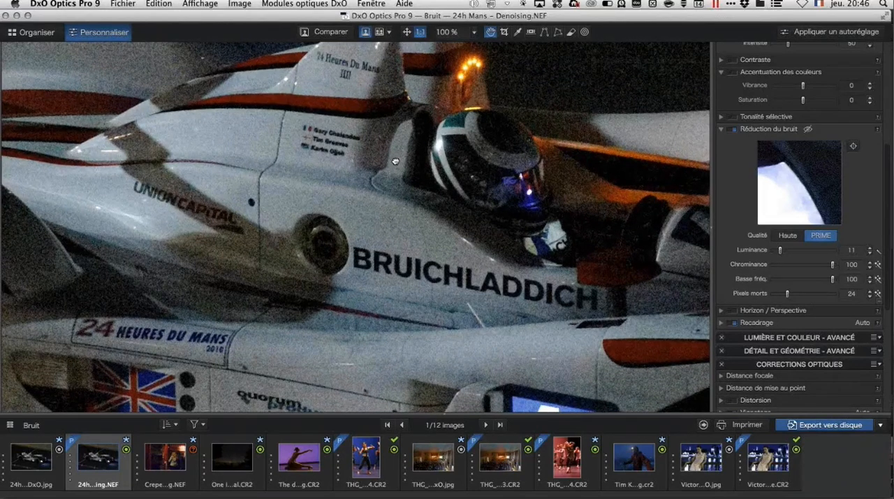
pyautogui.moveTo(398, 157); pyautogui.dragTo(384, 183)
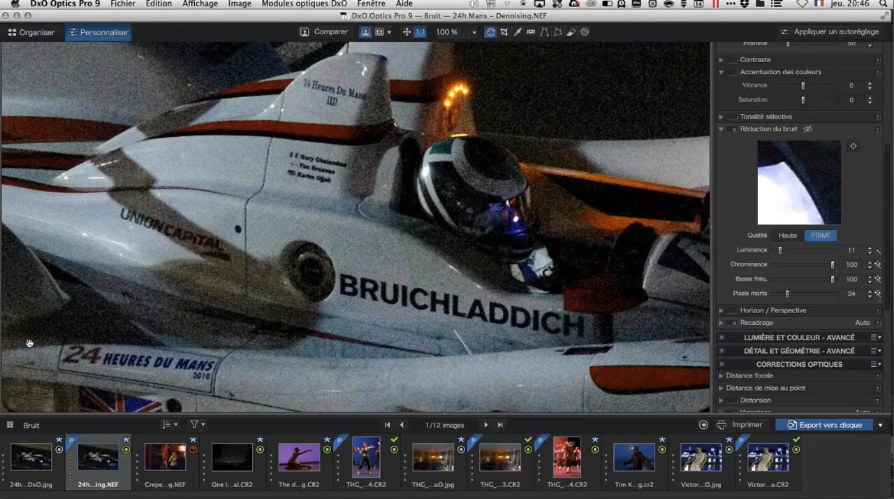
# Step: Compare 24h Mans - Denoising.NEF with its exported 24h Mans - Denoising_DxO.jpg and with its uncorrected original
pyautogui.click(26, 479)
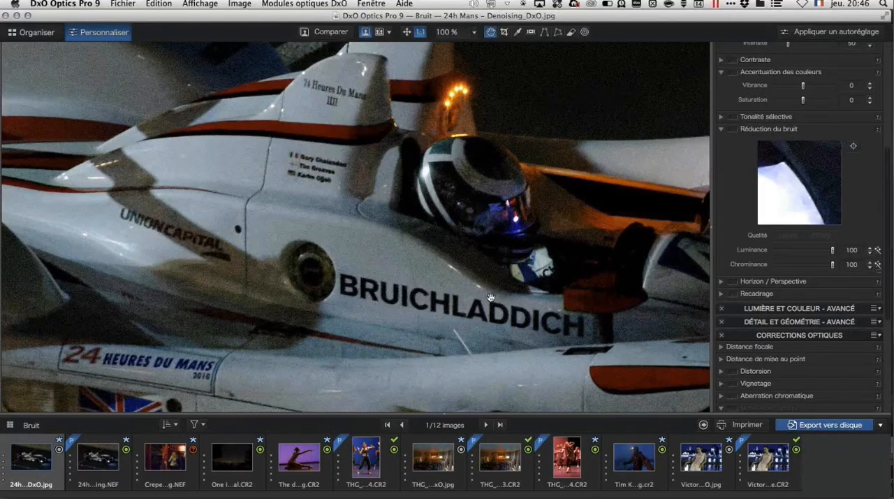
pyautogui.click(101, 463)
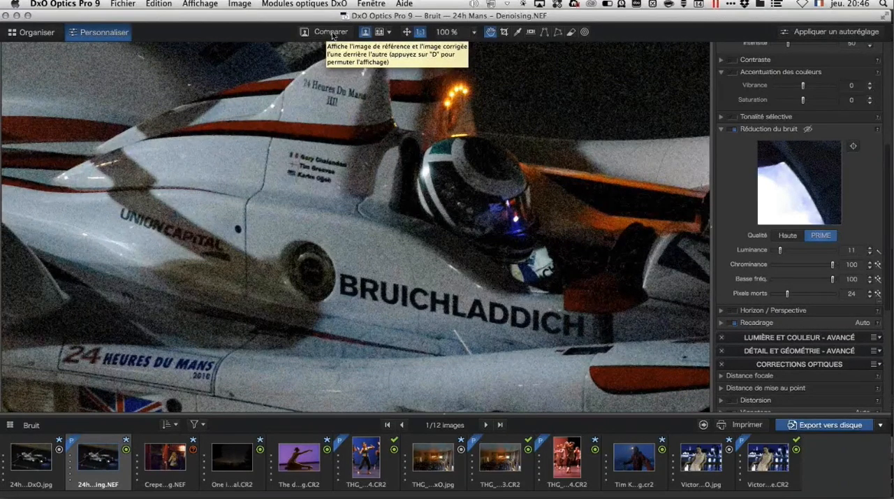
pyautogui.click(332, 35)
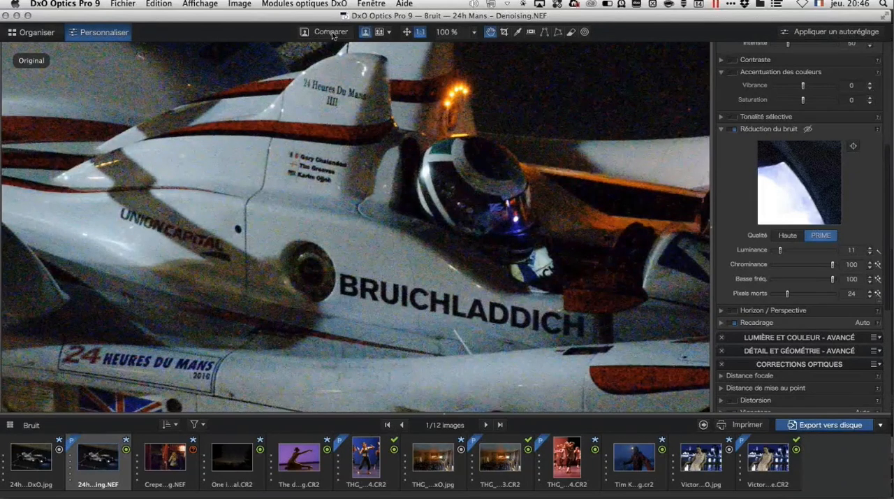
pyautogui.click(332, 35)
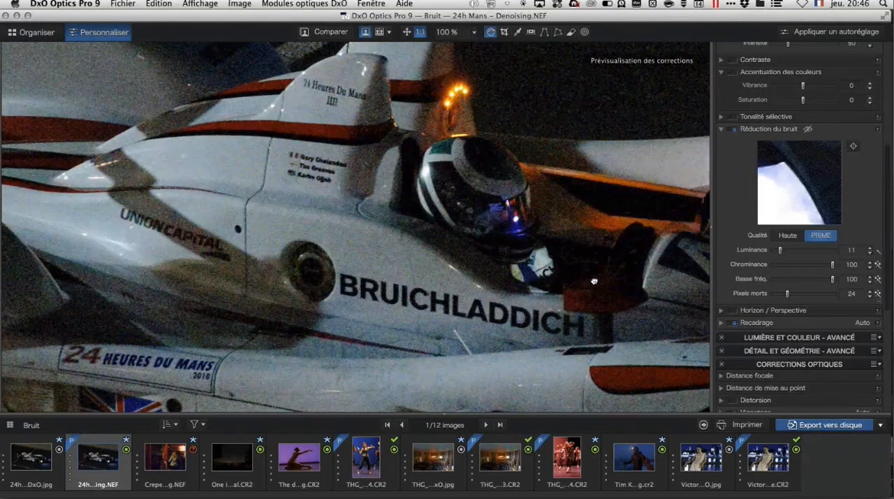
# Step: Compare the noise around the number 41 with the exported 24h Mans JPEG and return to the whole-image view
pyautogui.moveTo(594, 282); pyautogui.dragTo(444, 174)
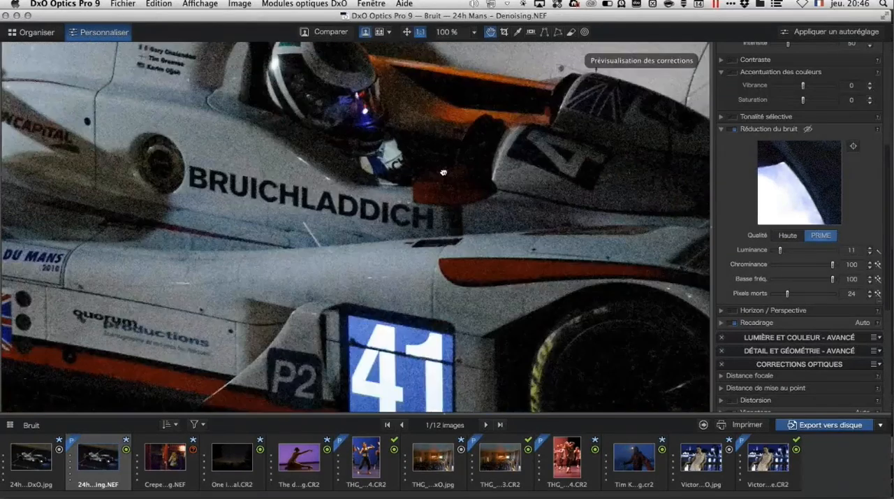
pyautogui.click(333, 35)
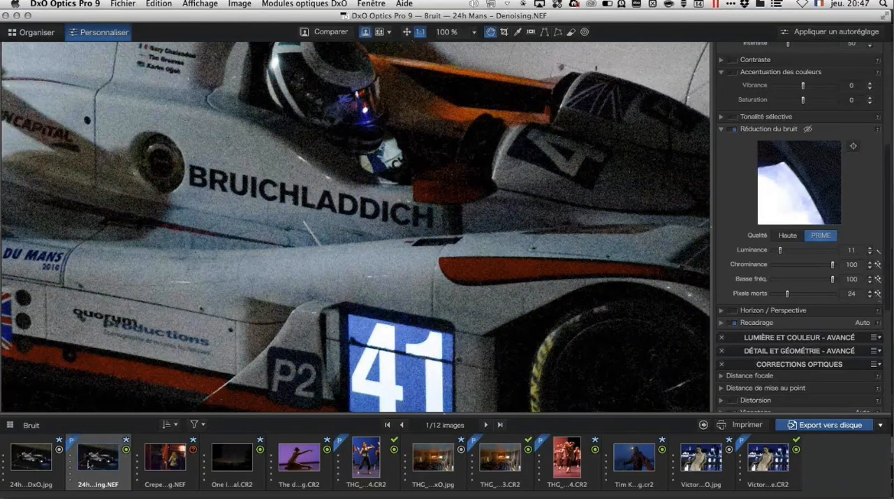
pyautogui.click(35, 478)
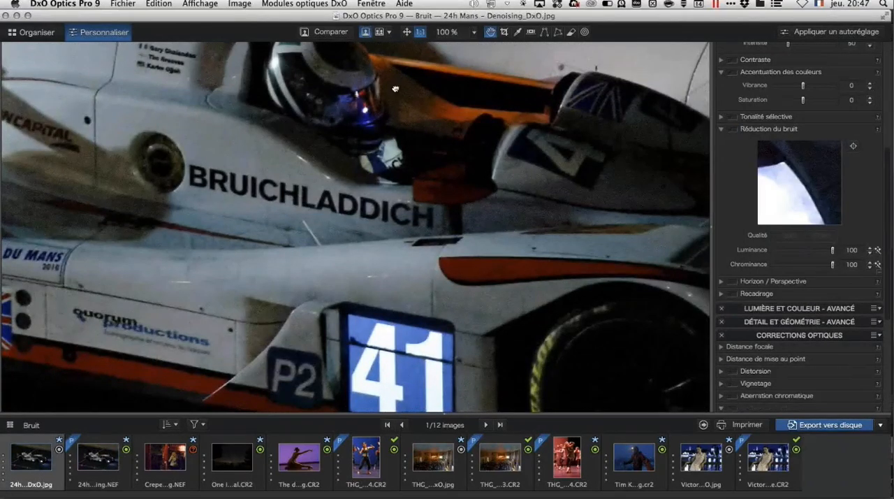
pyautogui.scroll(5, 395, 88)
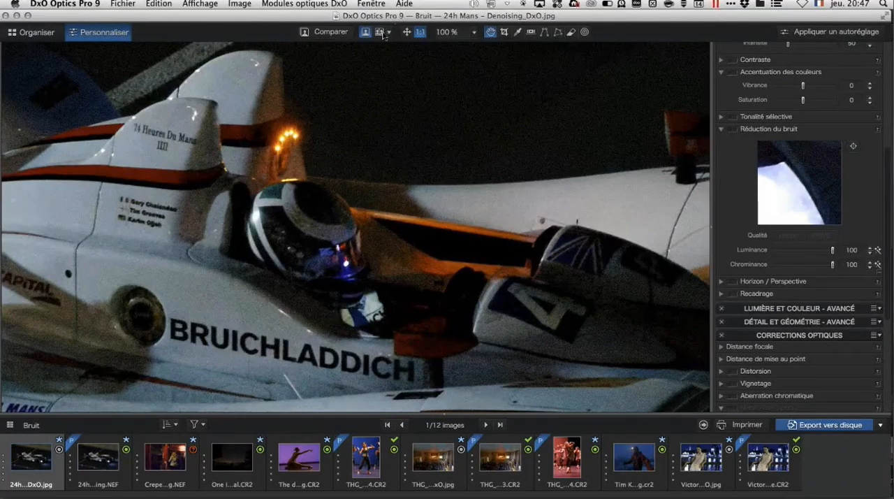
pyautogui.click(407, 32)
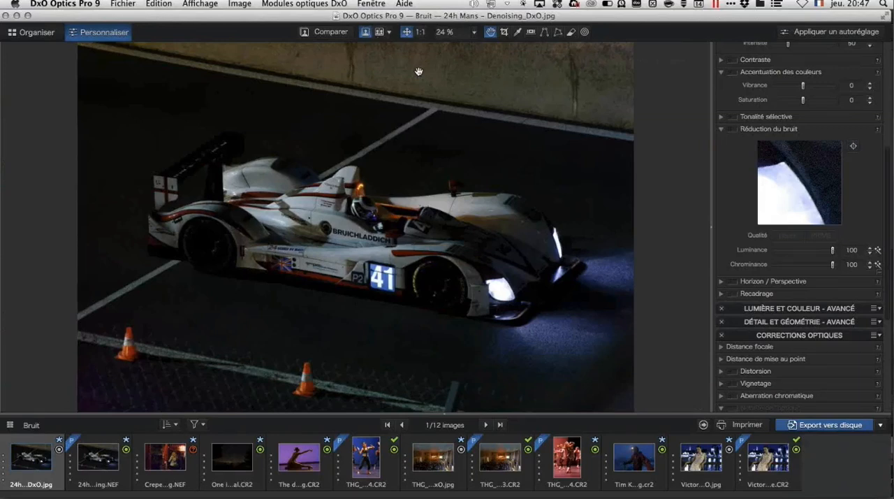
# Step: Examine the noise on the stage and in the dark audience area of THG_8463.CR2 at 100%
pyautogui.click(502, 463)
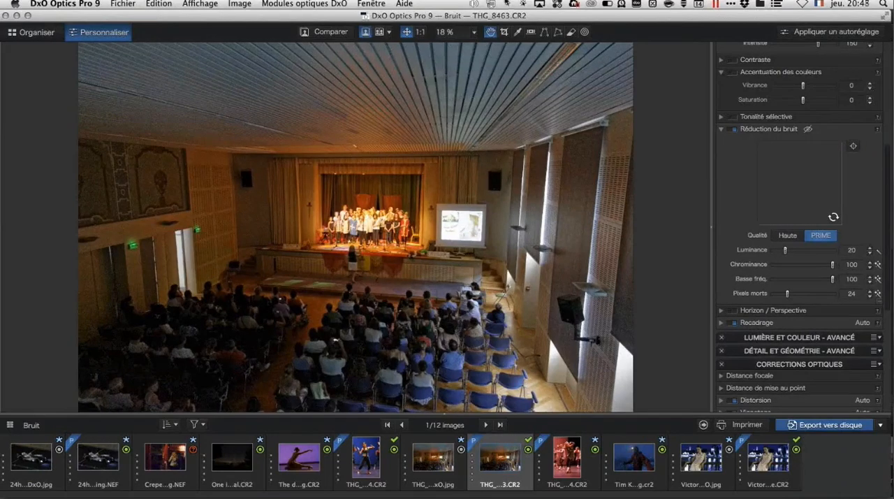
pyautogui.click(419, 31)
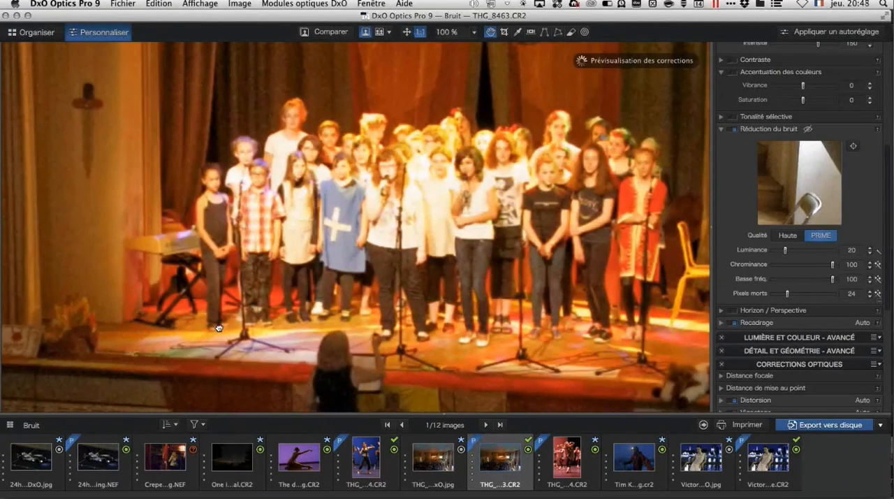
pyautogui.scroll(-10, 342, 262)
pyautogui.scroll(-5, 349, 265)
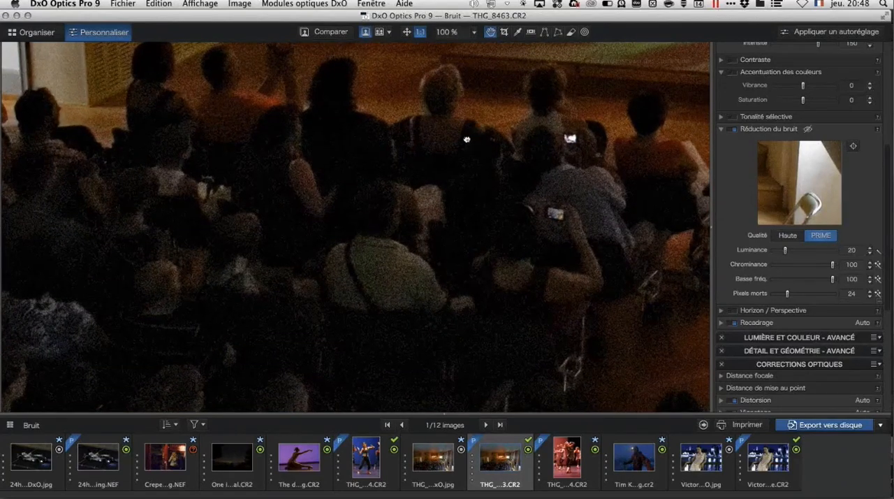
pyautogui.moveTo(466, 140); pyautogui.dragTo(434, 215)
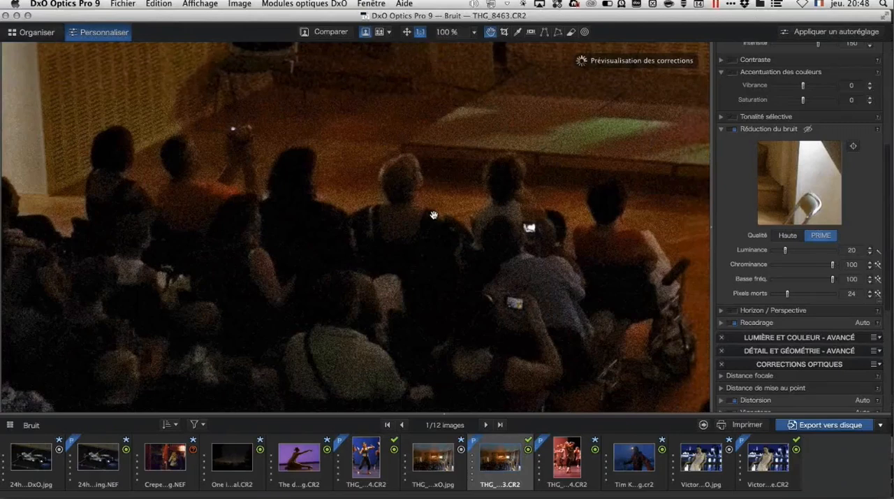
pyautogui.moveTo(100, 457)
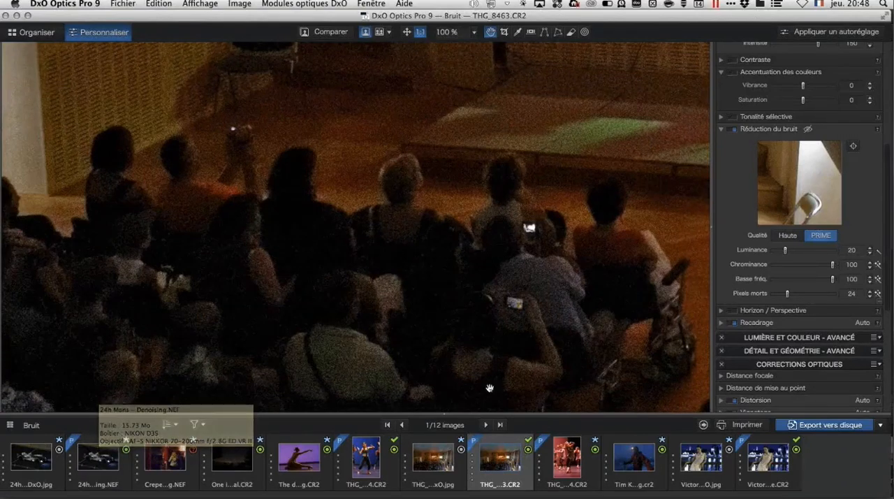
pyautogui.moveTo(450, 482)
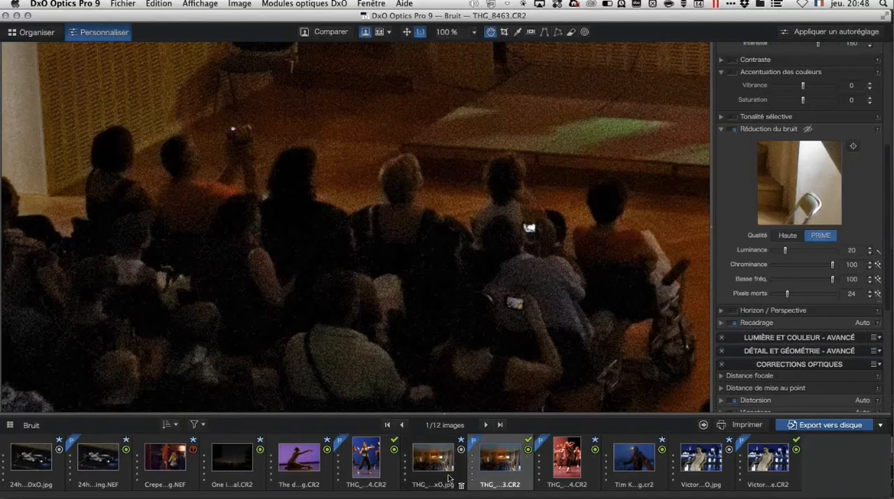
# Step: Compare the same audience and stage areas in the exported THG_8463_DxO.jpg at 100%
pyautogui.click(448, 478)
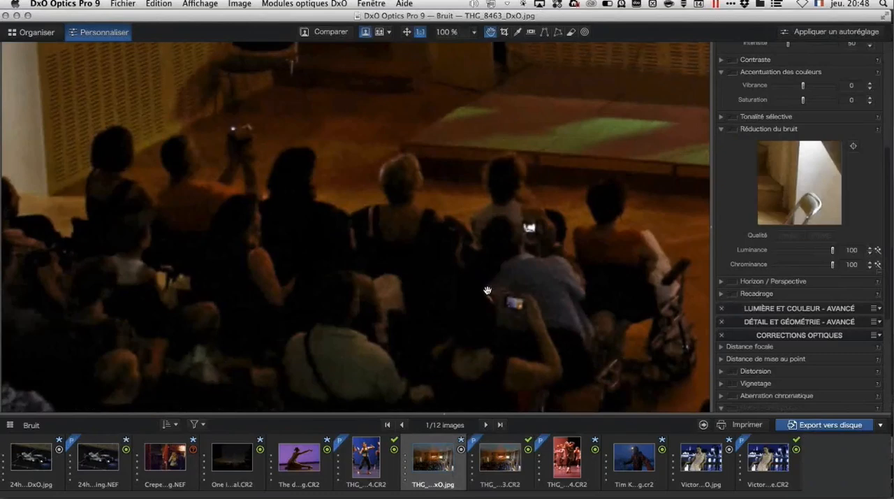
pyautogui.scroll(5, 551, 123)
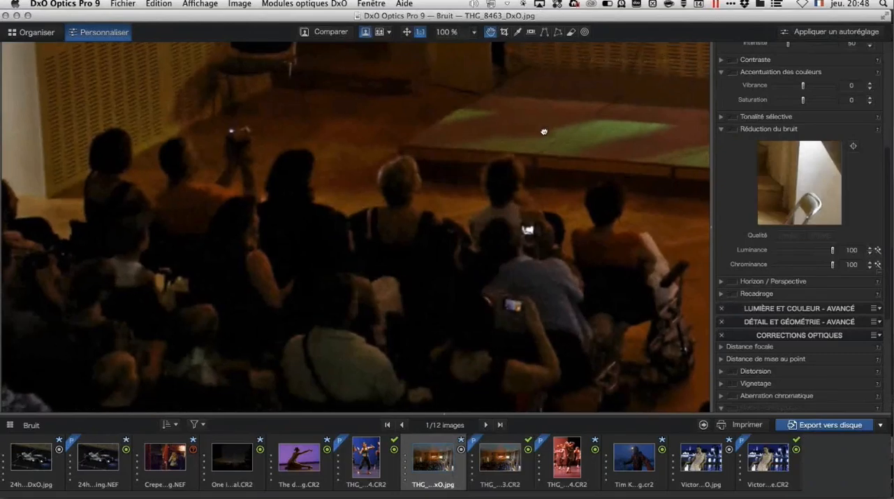
pyautogui.scroll(5, 549, 100)
pyautogui.hscroll(3, 549, 100)
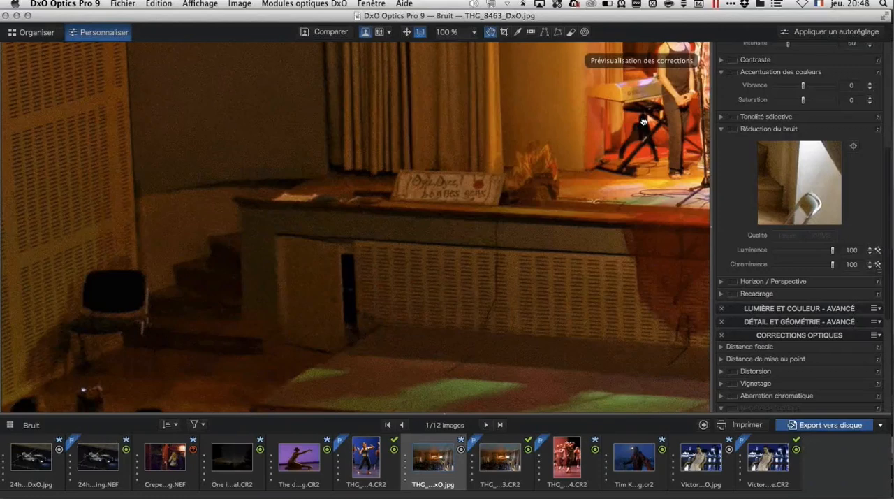
pyautogui.moveTo(644, 121); pyautogui.dragTo(412, 260)
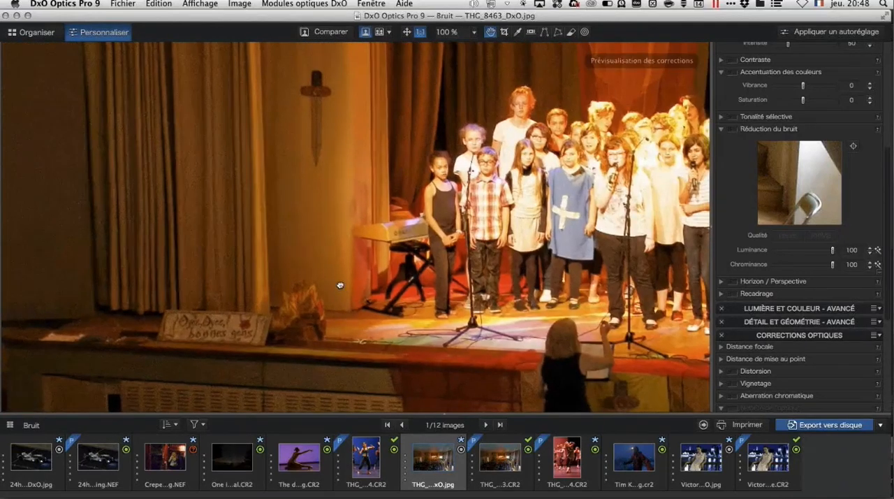
pyautogui.scroll(-8, 369, 261)
pyautogui.hscroll(-6, 370, 261)
pyautogui.scroll(-5, 391, 239)
pyautogui.hscroll(-5, 391, 240)
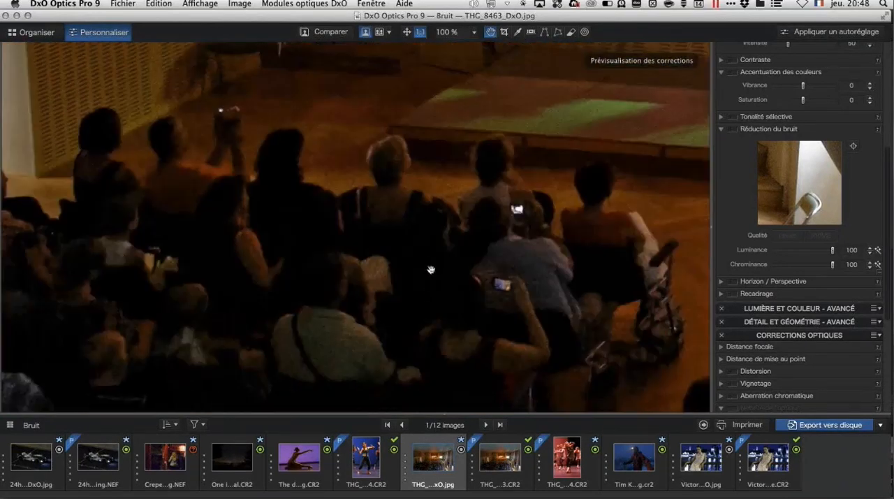
# Step: Fit the whole concert hall image in the view and switch back to THG_8463.CR2
pyautogui.click(406, 32)
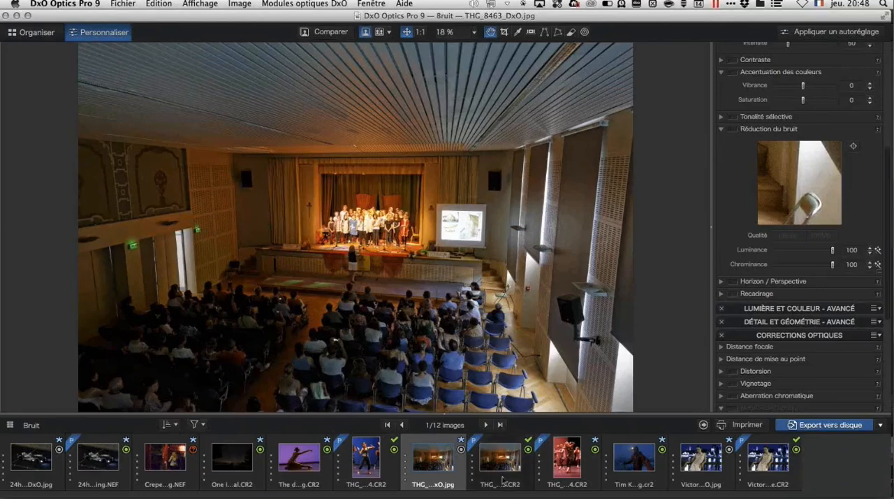
pyautogui.moveTo(503, 480)
pyautogui.click(502, 461)
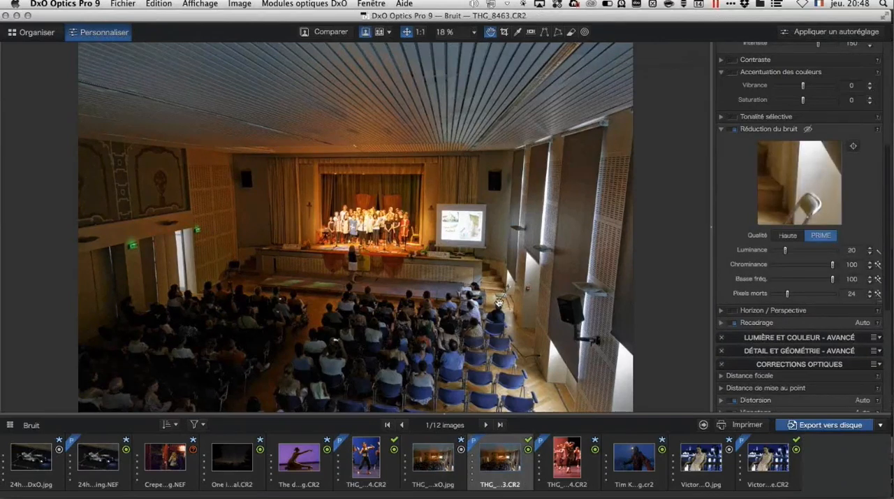
# Step: Compare the corrected THG_8463.CR2 with its original, and examine the audience and stage in THG_8463_DxO.jpg at 100%
pyautogui.click(331, 32)
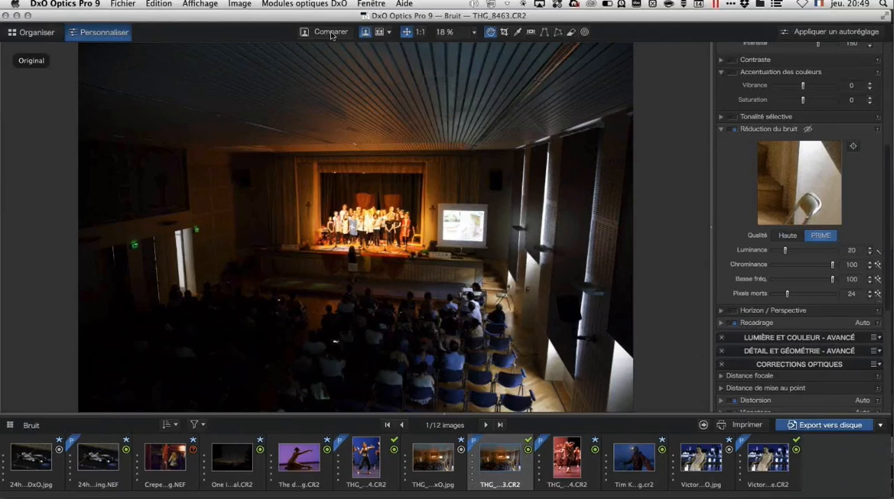
pyautogui.click(332, 36)
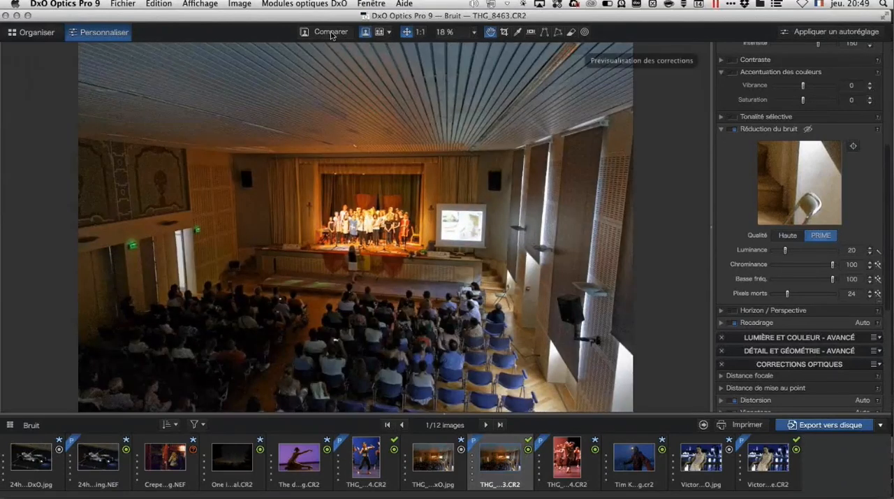
pyautogui.click(432, 481)
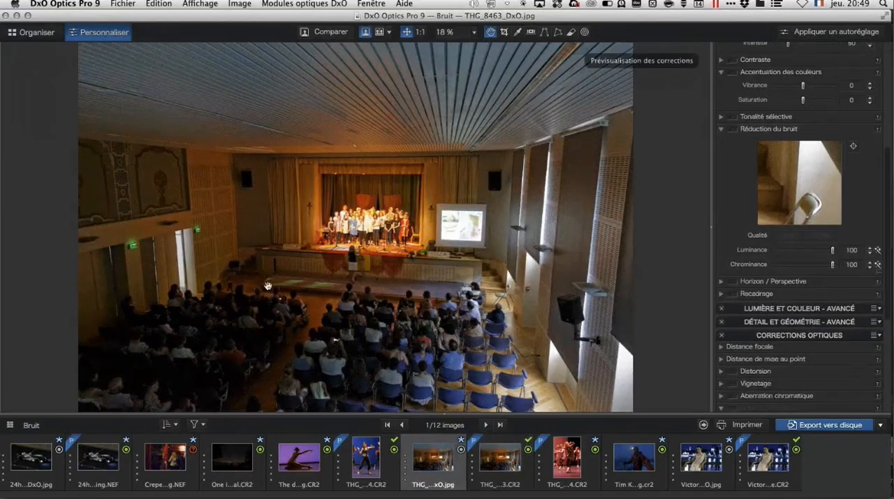
pyautogui.click(419, 33)
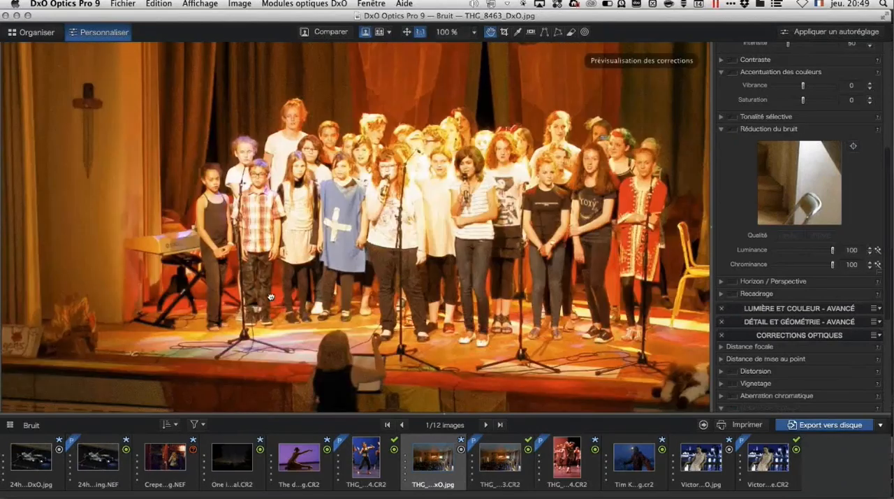
pyautogui.moveTo(271, 296); pyautogui.dragTo(380, 139)
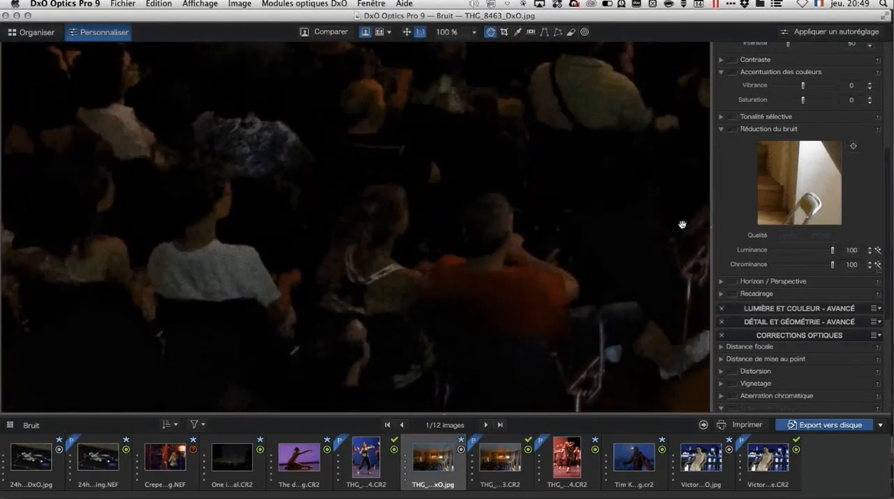
pyautogui.moveTo(491, 110); pyautogui.dragTo(411, 296)
pyautogui.moveTo(510, 160); pyautogui.dragTo(351, 303)
pyautogui.moveTo(640, 121); pyautogui.dragTo(265, 246)
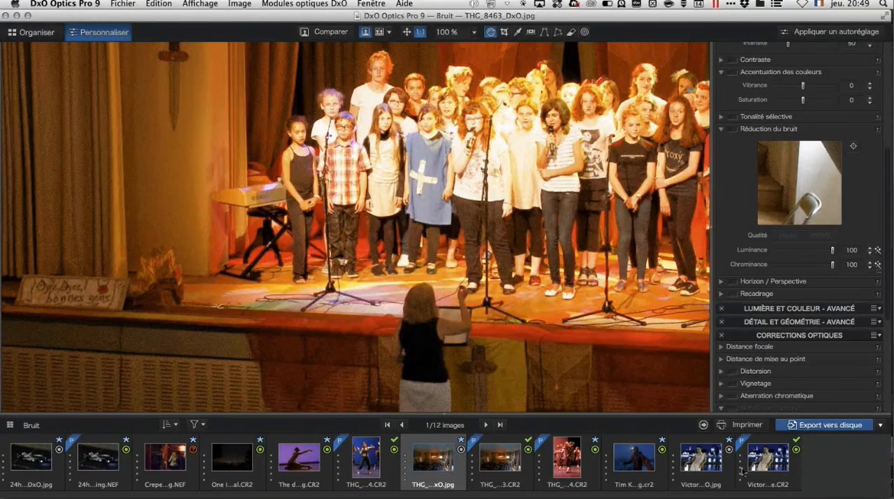
# Step: Open the CR2 portrait of the woman on the bridge and compare the blouse detail with the original at 100%
pyautogui.click(776, 458)
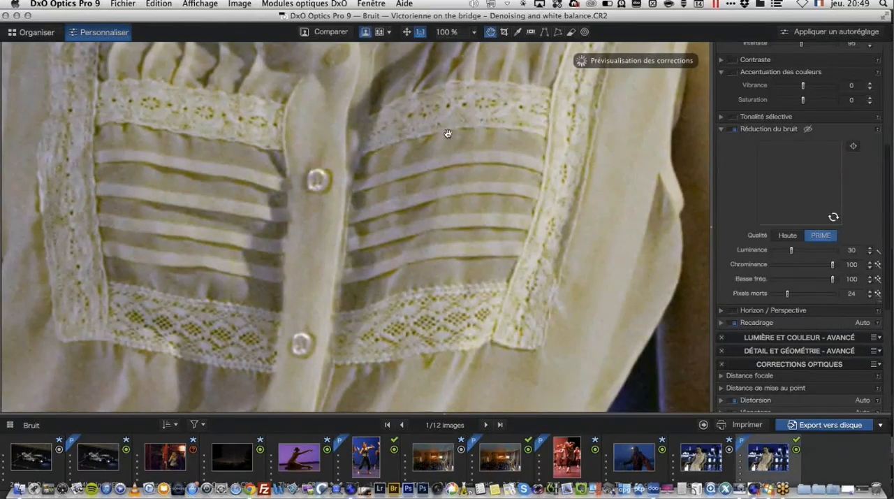
pyautogui.click(410, 33)
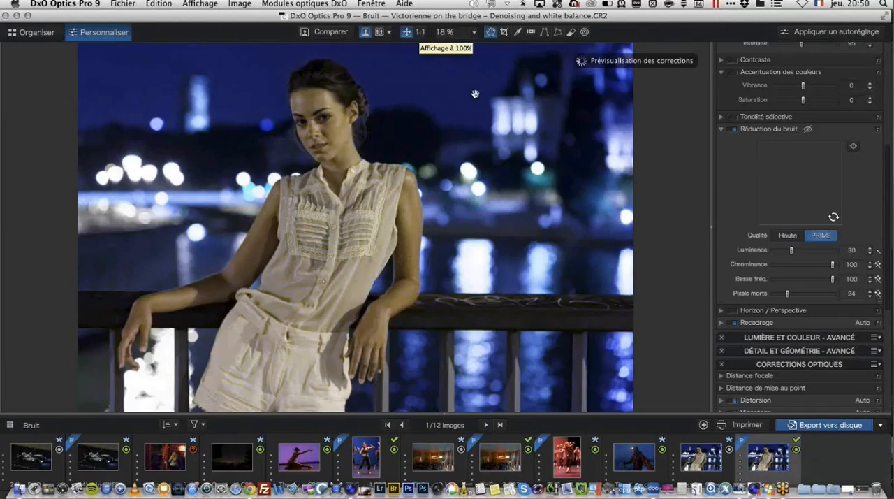
pyautogui.click(420, 32)
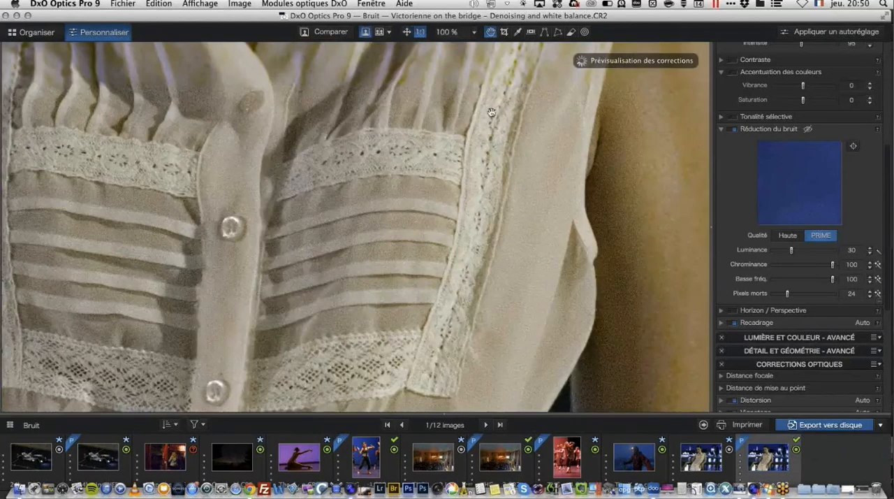
pyautogui.click(331, 32)
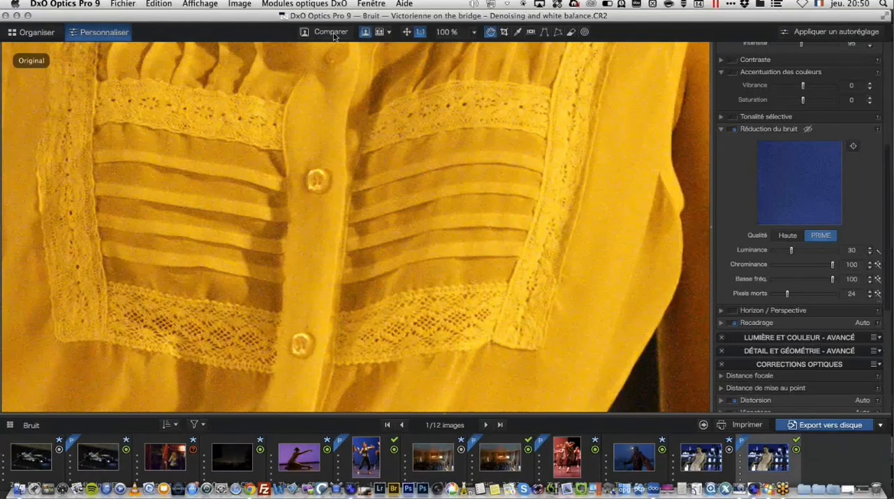
pyautogui.click(333, 34)
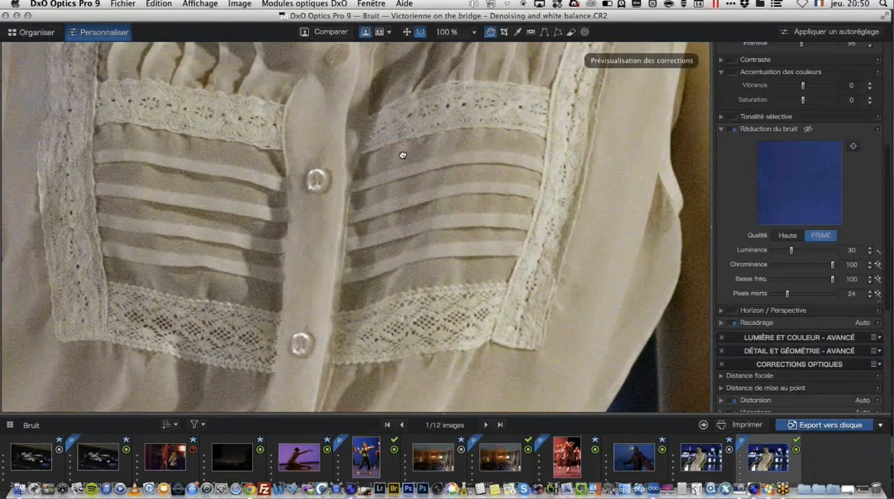
# Step: Compare the blouse edge and arm in the CR2 portrait with the original and with its exported DxO JPEG
pyautogui.moveTo(402, 155); pyautogui.dragTo(304, 158)
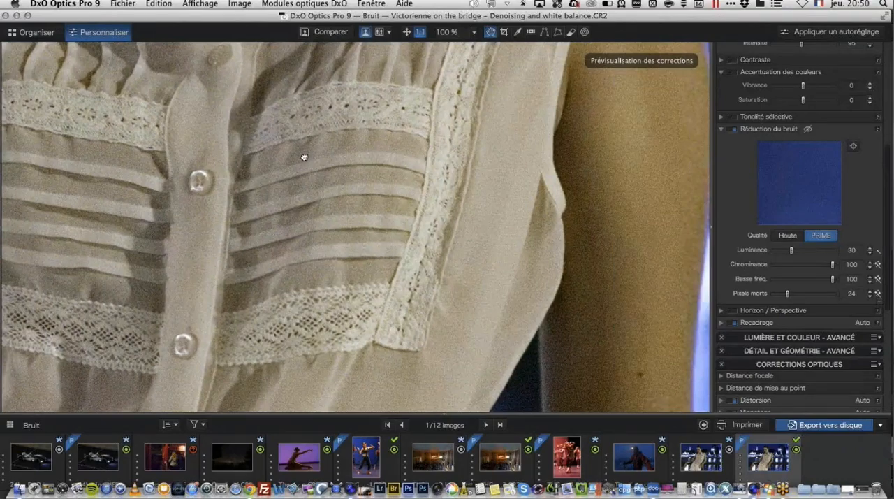
pyautogui.click(331, 33)
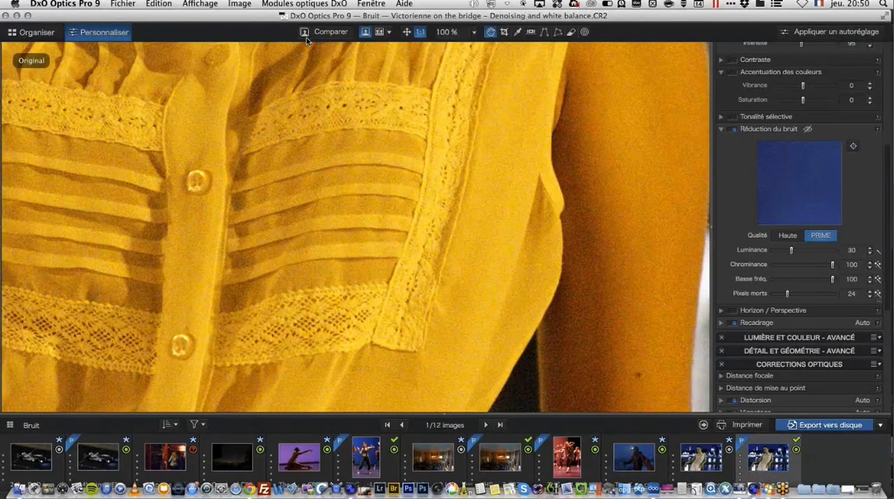
pyautogui.click(306, 40)
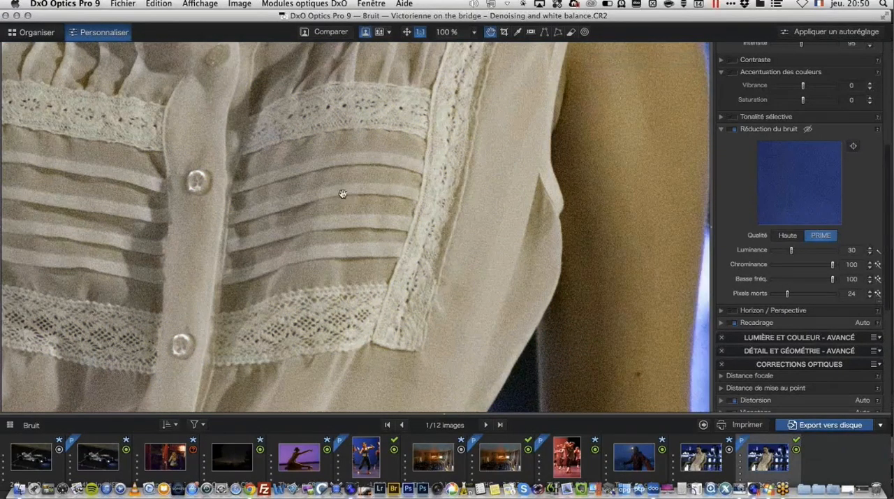
pyautogui.click(700, 461)
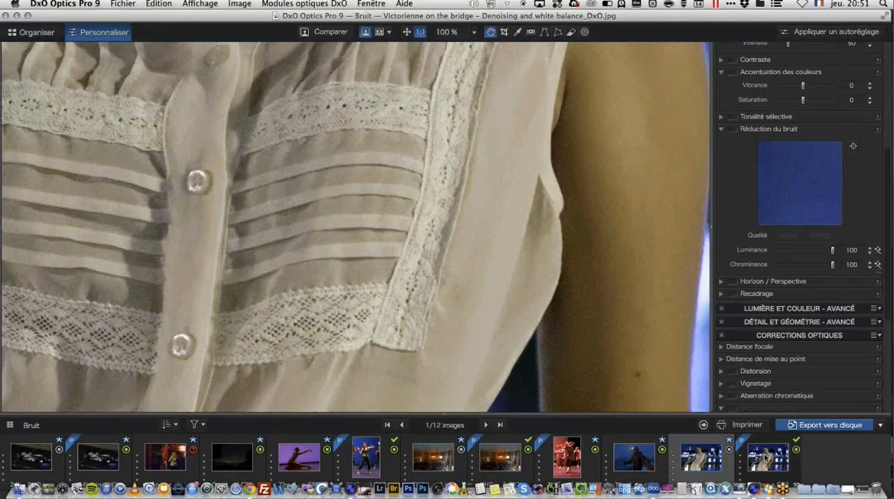
pyautogui.click(768, 457)
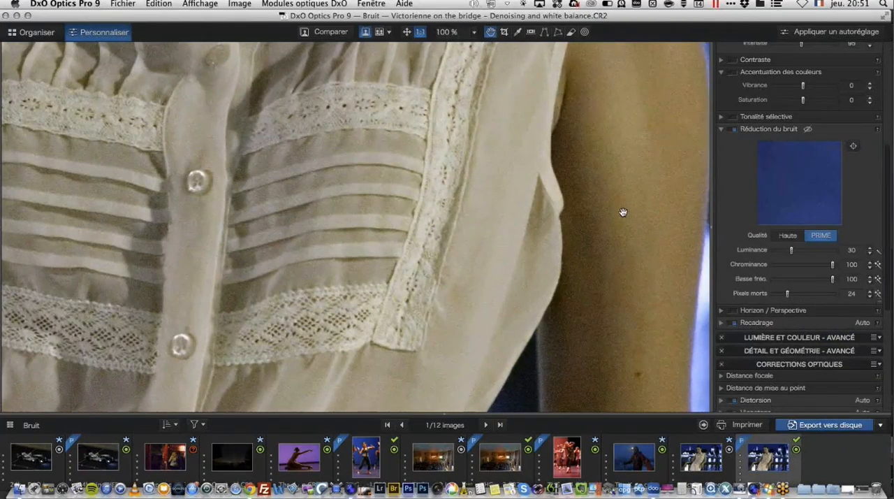
# Step: Switch the portrait's noise reduction quality to Haute with automatic luminance and compare the result with the original
pyautogui.click(789, 235)
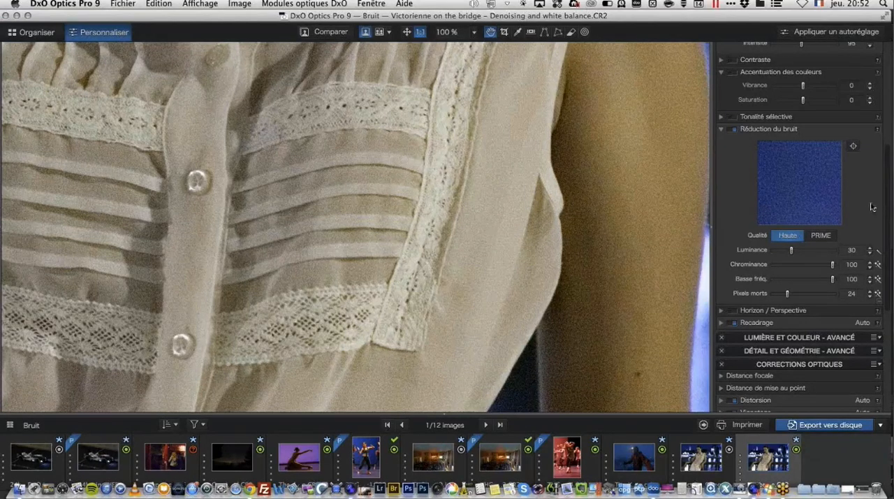
pyautogui.click(879, 251)
pyautogui.click(331, 32)
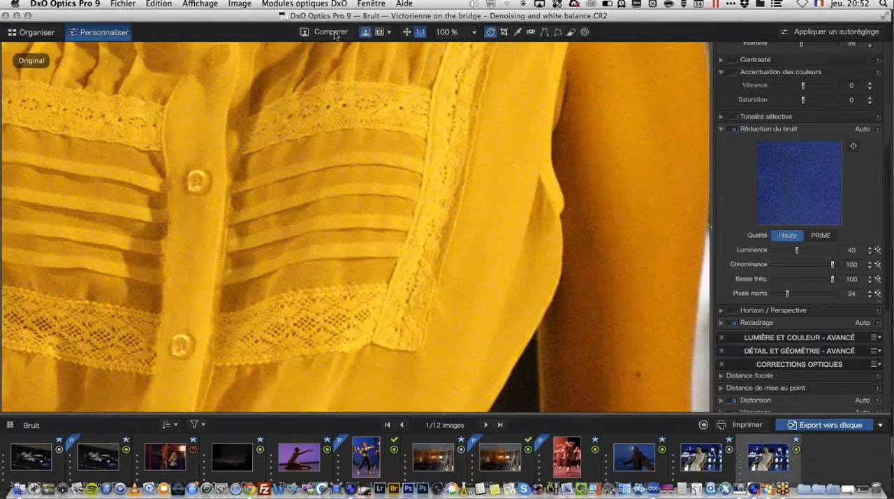
pyautogui.click(332, 33)
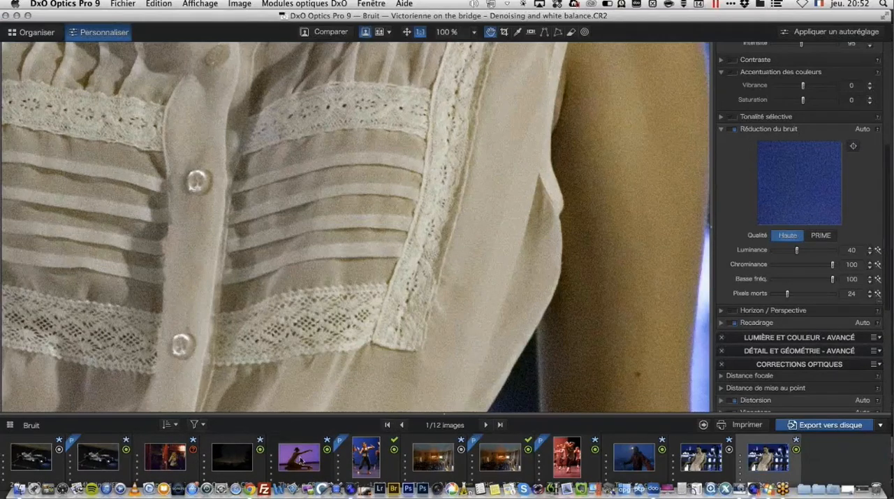
# Step: Open The dancer - Denoising.CR2 and examine the dancer's face and outstretched arm at 100%
pyautogui.click(301, 459)
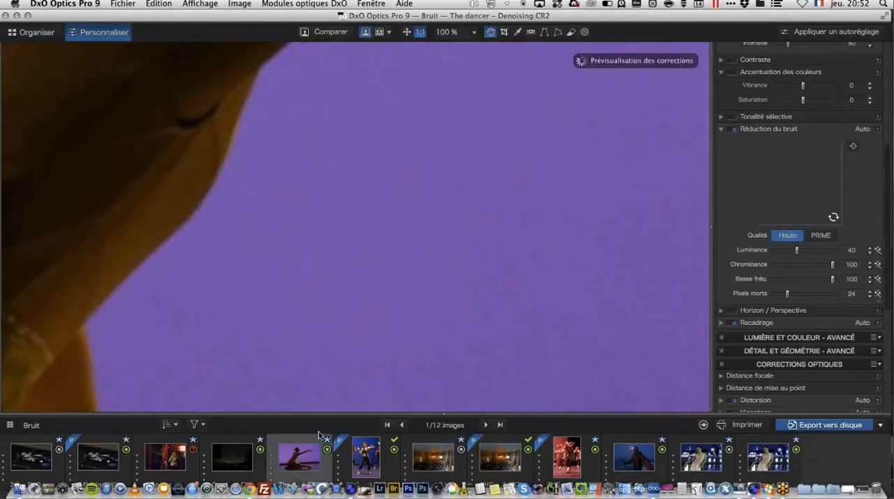
pyautogui.moveTo(319, 173); pyautogui.dragTo(488, 288)
pyautogui.moveTo(418, 149); pyautogui.dragTo(403, 214)
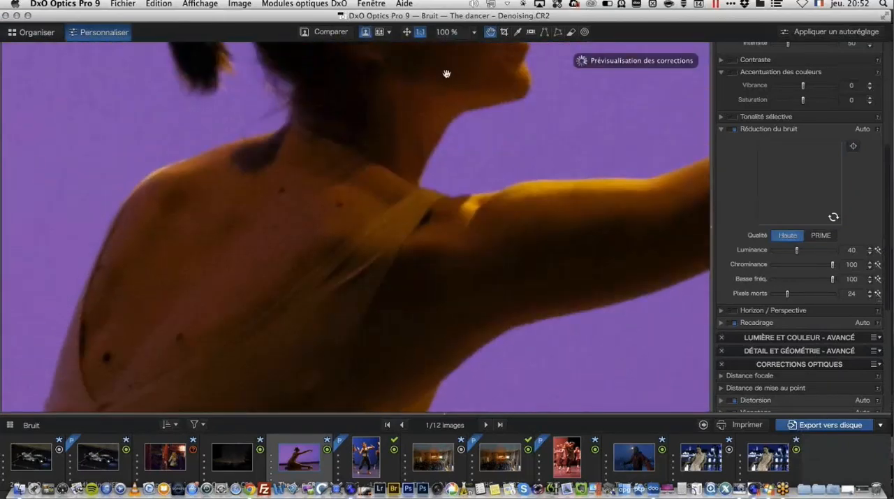
pyautogui.moveTo(439, 78); pyautogui.dragTo(386, 224)
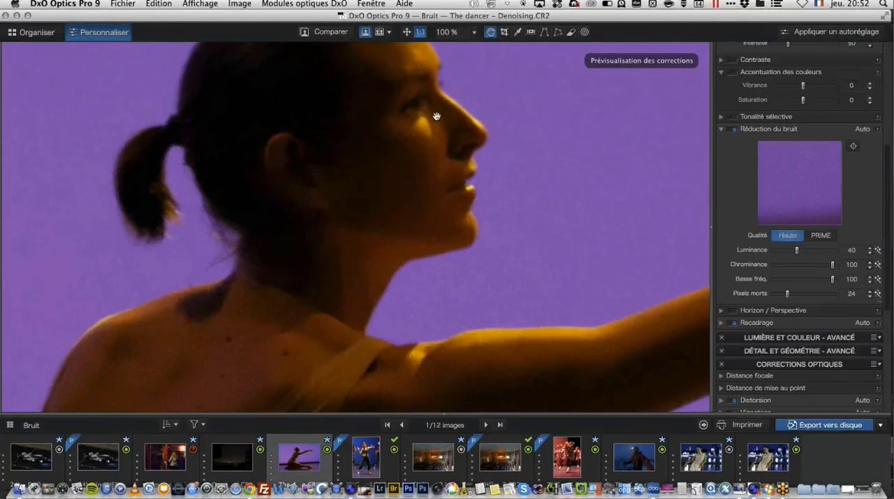
pyautogui.moveTo(403, 192); pyautogui.dragTo(265, 184)
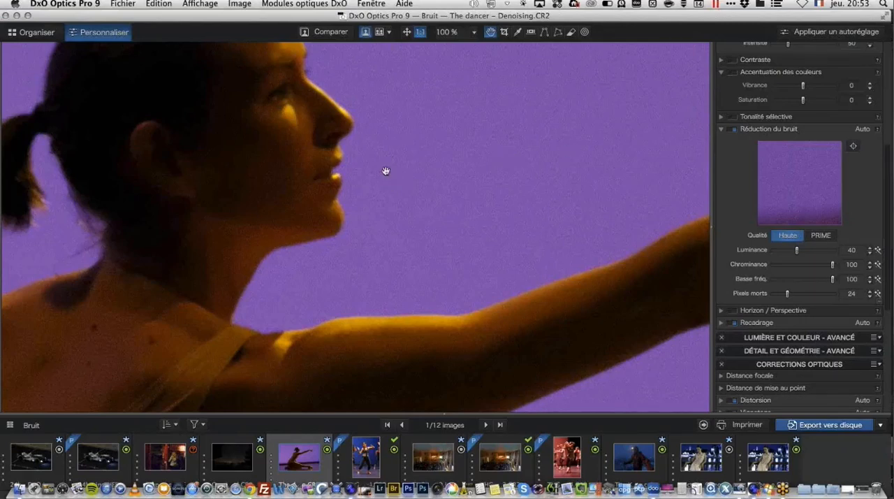
# Step: Compare the noise on the dancer's face with the original, first by toggling the corrections and then side by side
pyautogui.click(338, 35)
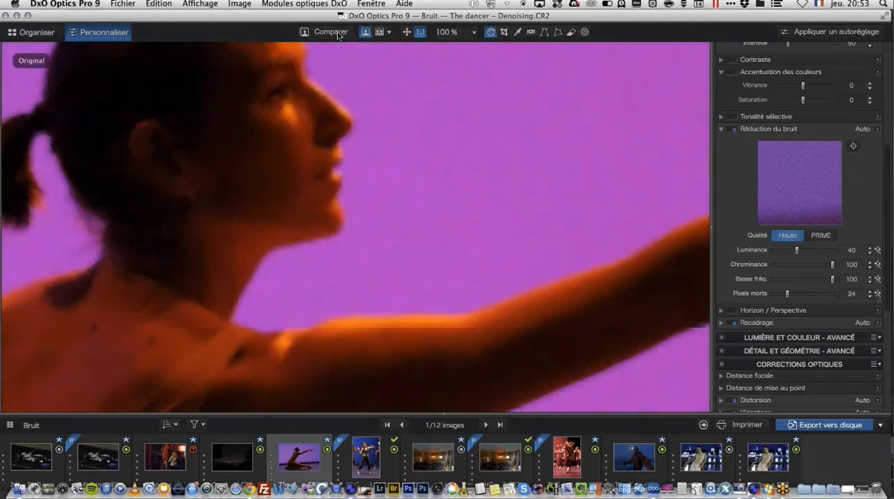
pyautogui.click(339, 36)
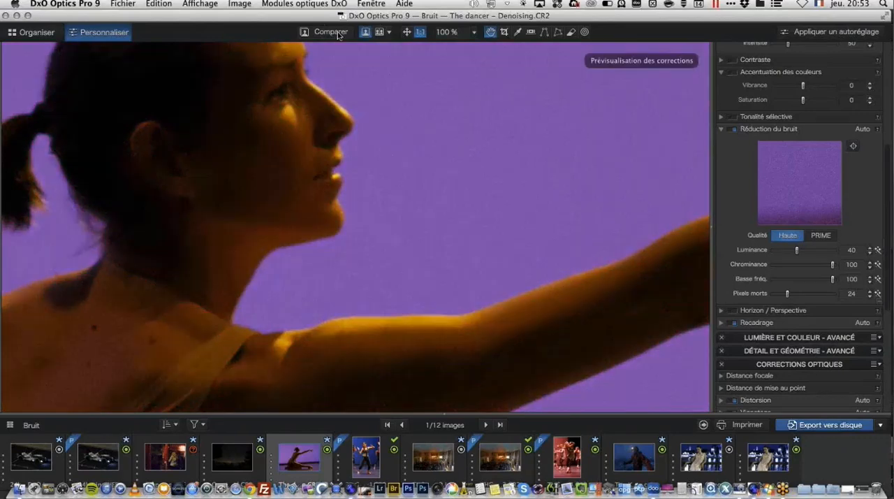
pyautogui.click(338, 35)
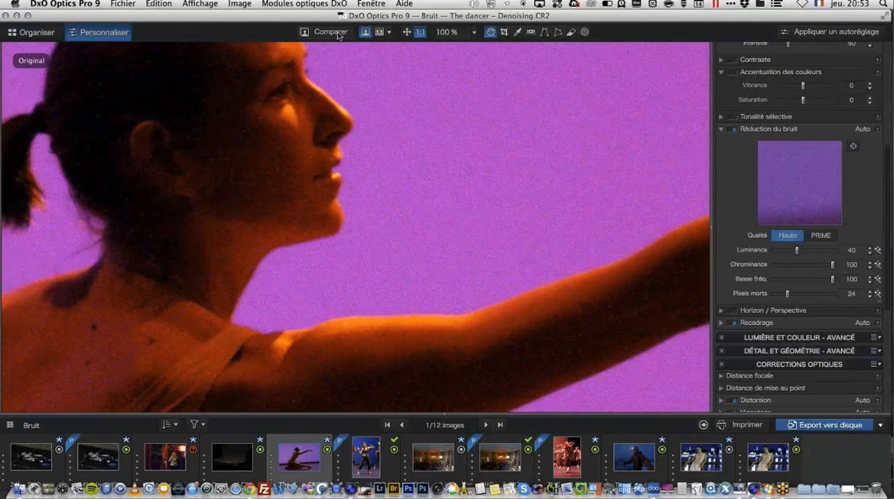
pyautogui.click(338, 33)
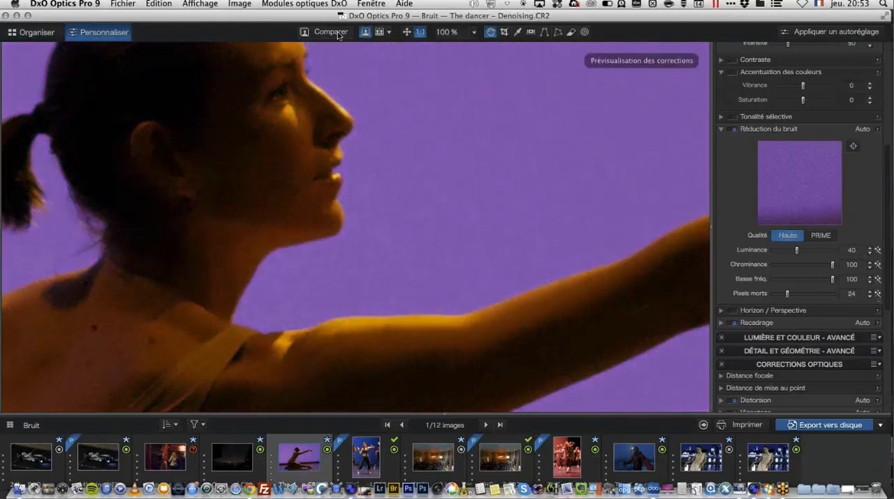
pyautogui.click(380, 34)
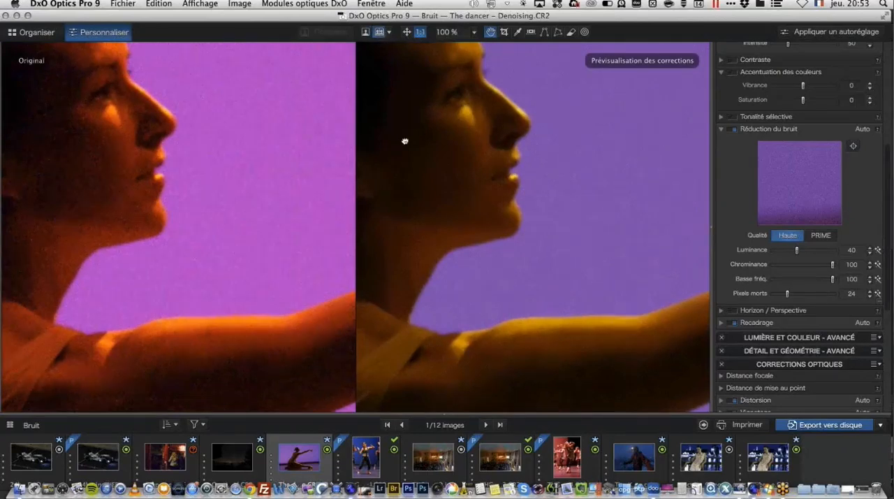
pyautogui.moveTo(405, 140); pyautogui.dragTo(597, 205)
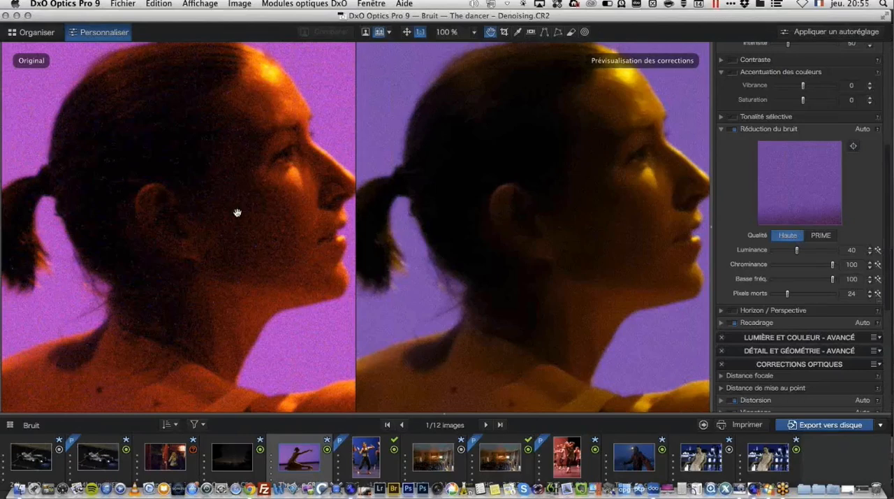
# Step: Open the Hautes lumières project in Organiser and show the whole Burnt skies image in single-image view
pyautogui.click(46, 33)
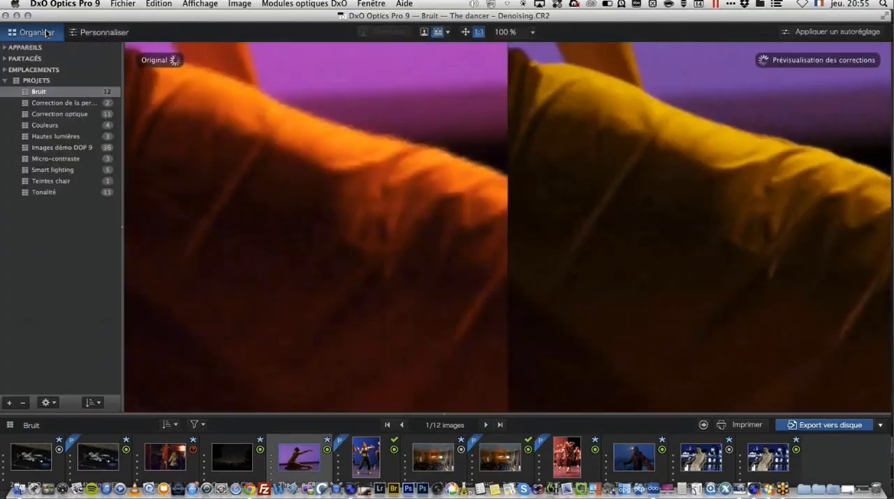
pyautogui.click(68, 139)
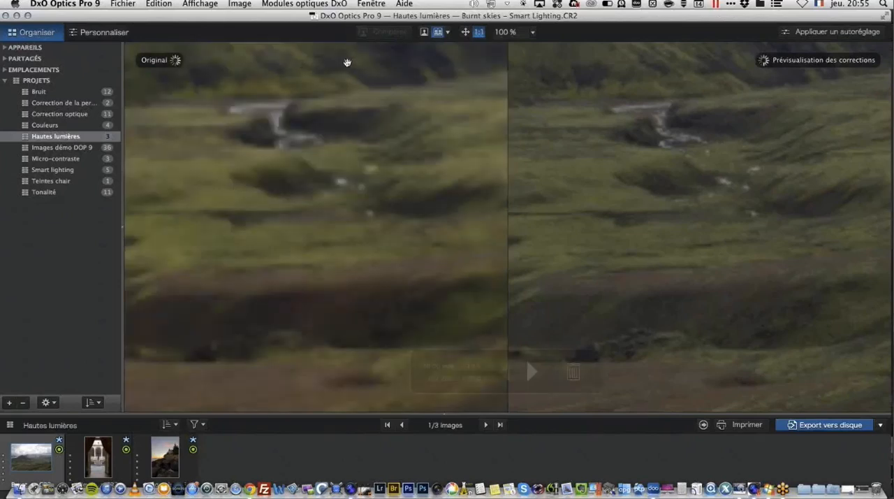
pyautogui.click(423, 32)
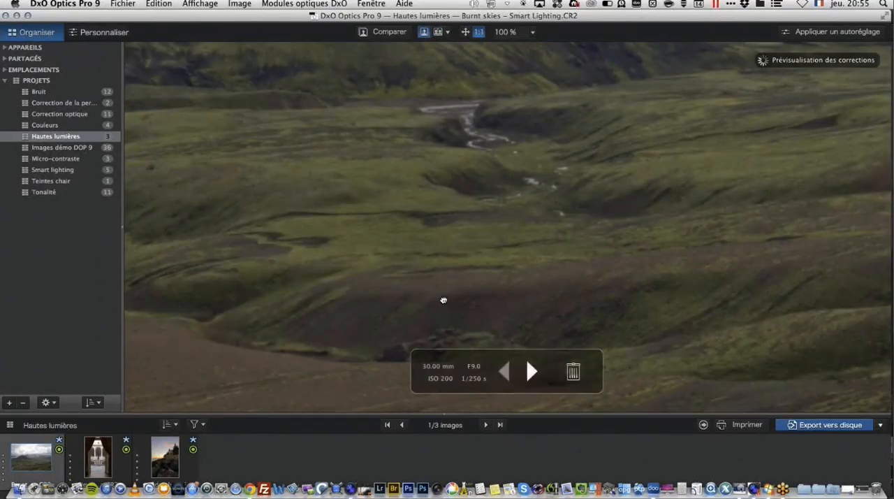
pyautogui.click(465, 31)
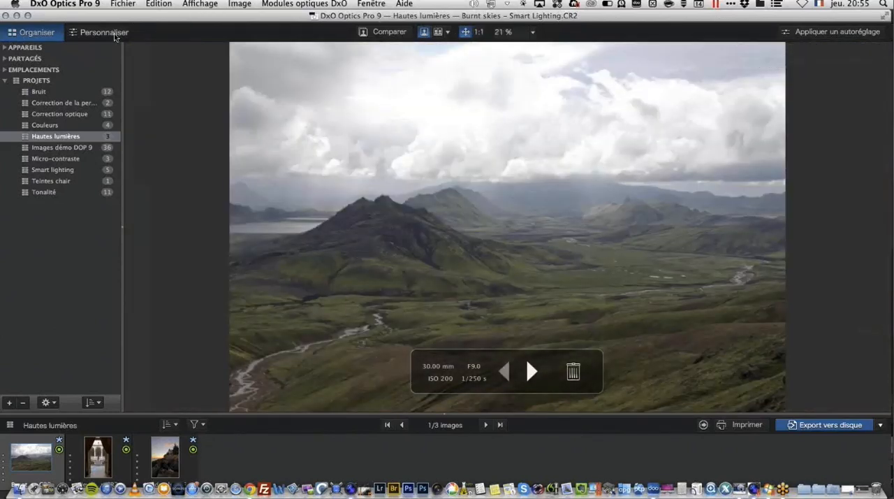
# Step: Open the Burnt skies image in Personnaliser and compare its corrected sky with the original
pyautogui.click(114, 33)
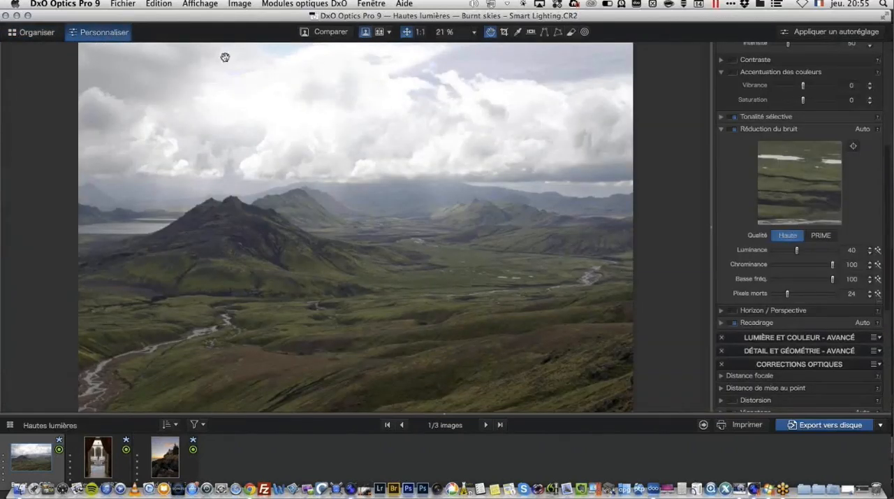
pyautogui.click(333, 36)
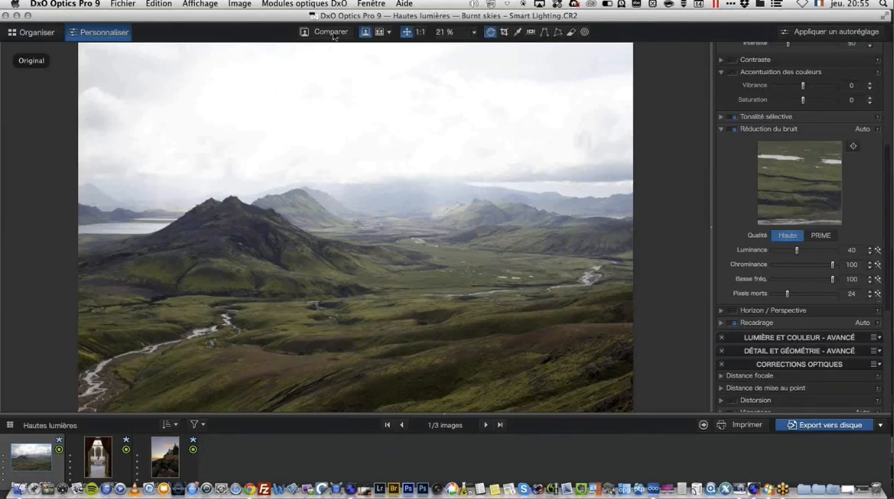
pyautogui.moveTo(333, 37); pyautogui.dragTo(334, 36)
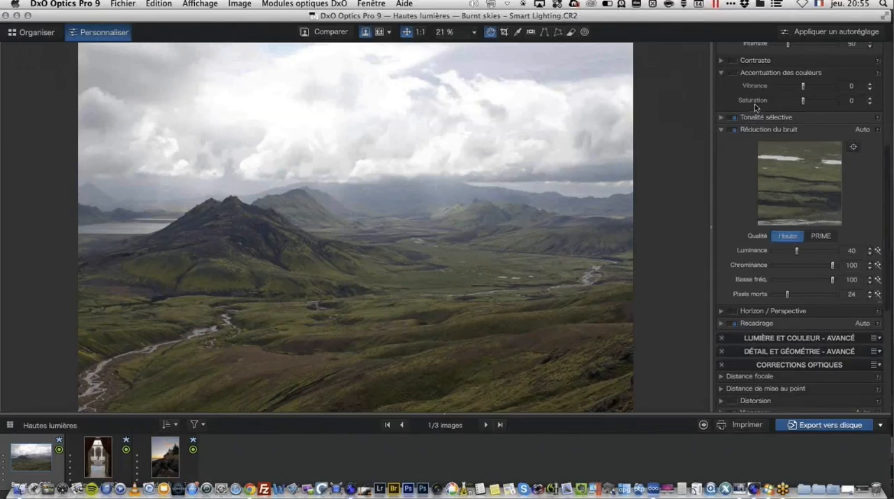
# Step: Set the exposure compensation of the Burnt skies image to Priorité hautes lumières - Fort
pyautogui.scroll(10, 754, 105)
pyautogui.scroll(-3, 754, 105)
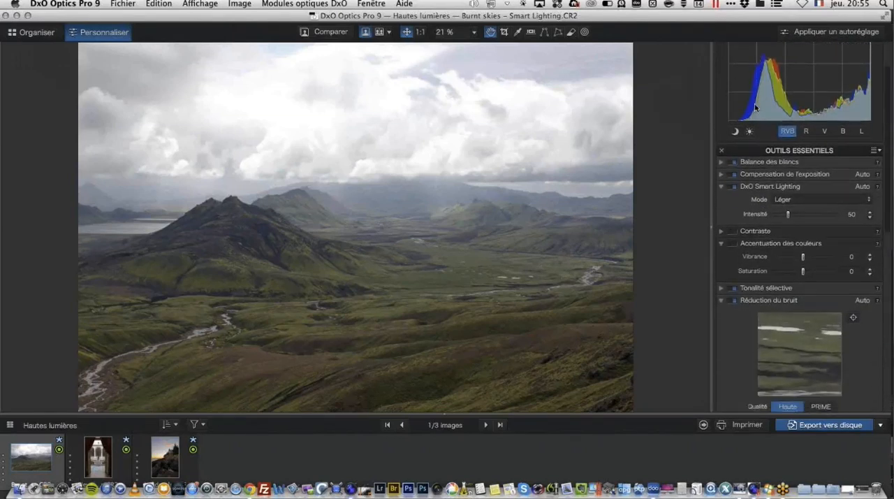
pyautogui.click(721, 175)
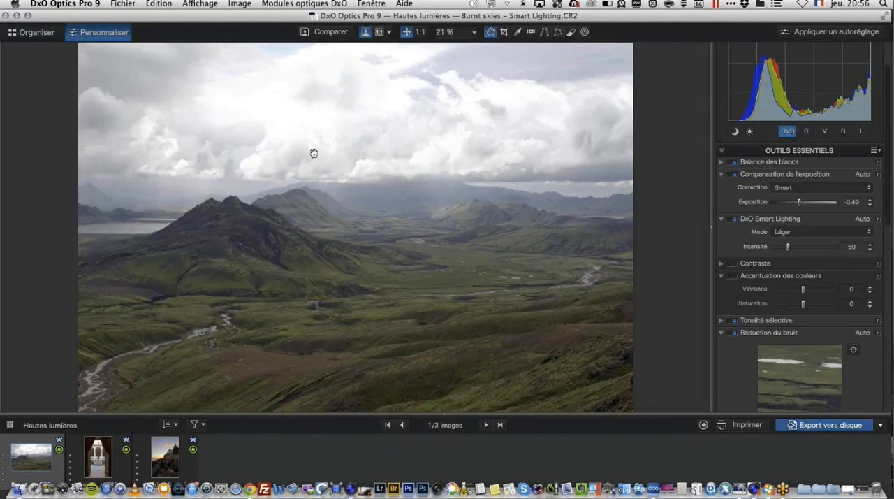
pyautogui.click(836, 190)
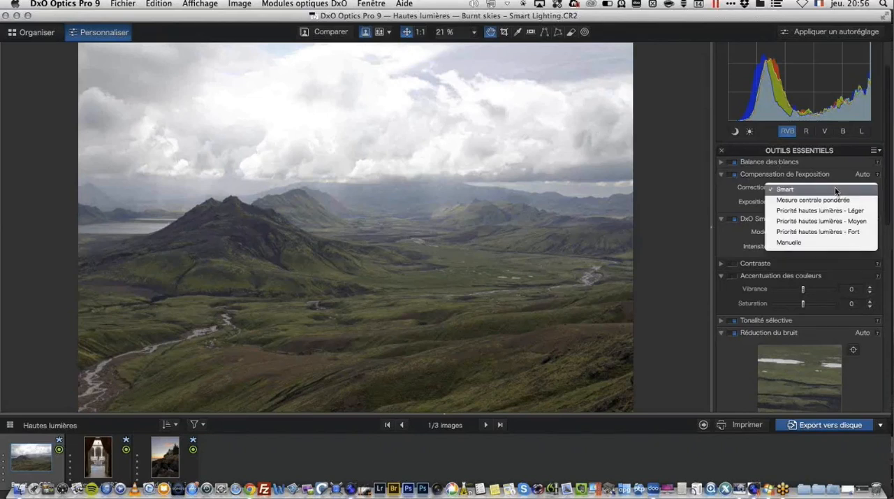
pyautogui.click(819, 232)
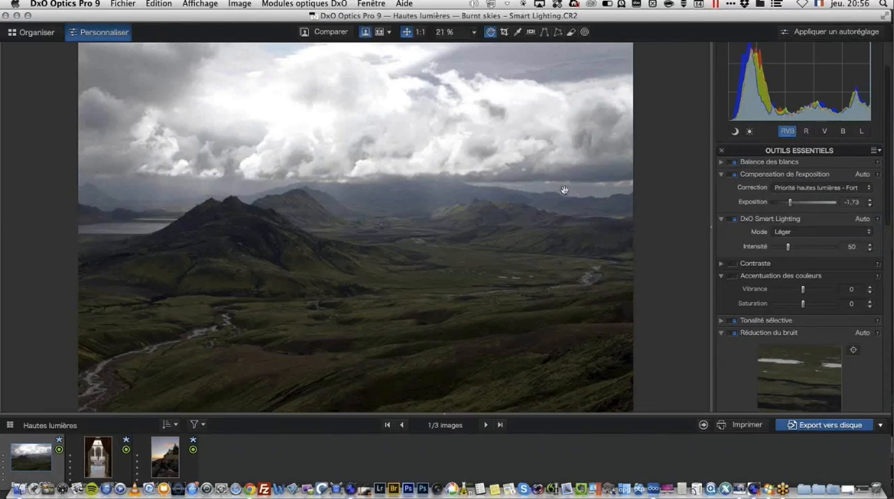
# Step: Switch DxO Smart Lighting to the Fort mode and raise its intensity to 171
pyautogui.click(822, 232)
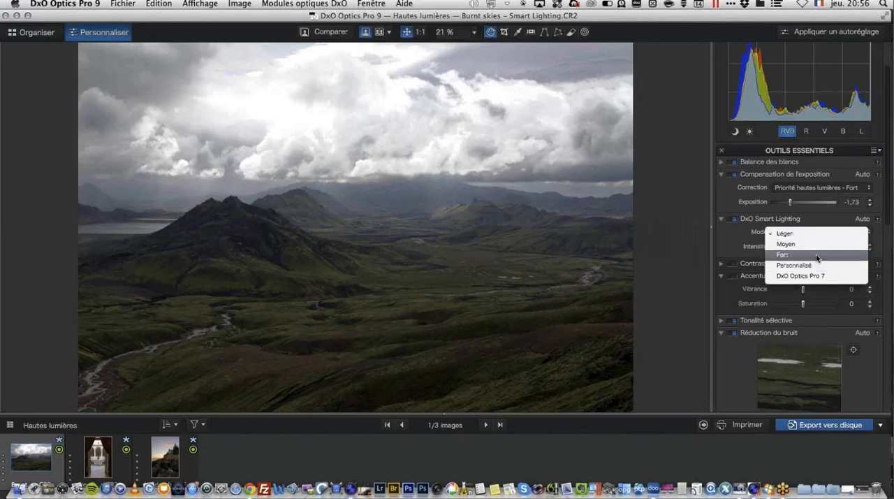
pyautogui.click(816, 255)
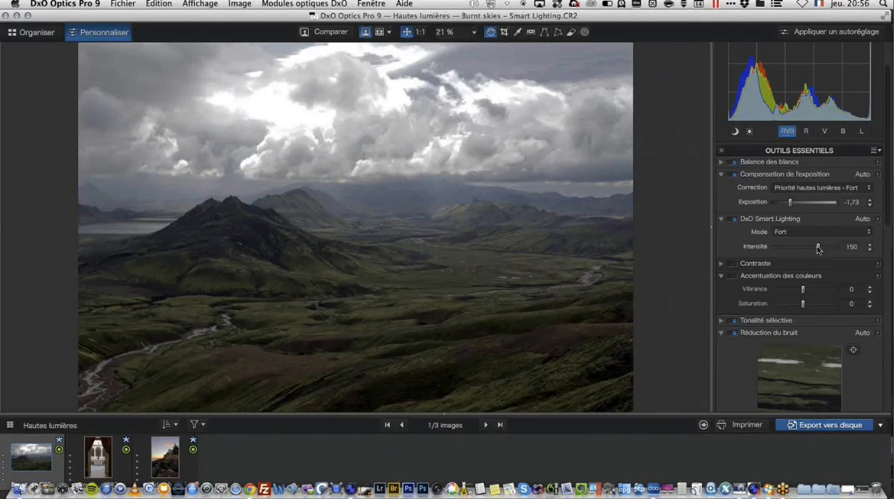
pyautogui.moveTo(818, 250)
pyautogui.mouseDown()
pyautogui.moveTo(827, 249)
pyautogui.moveTo(808, 252)
pyautogui.moveTo(825, 253)
pyautogui.mouseUp()
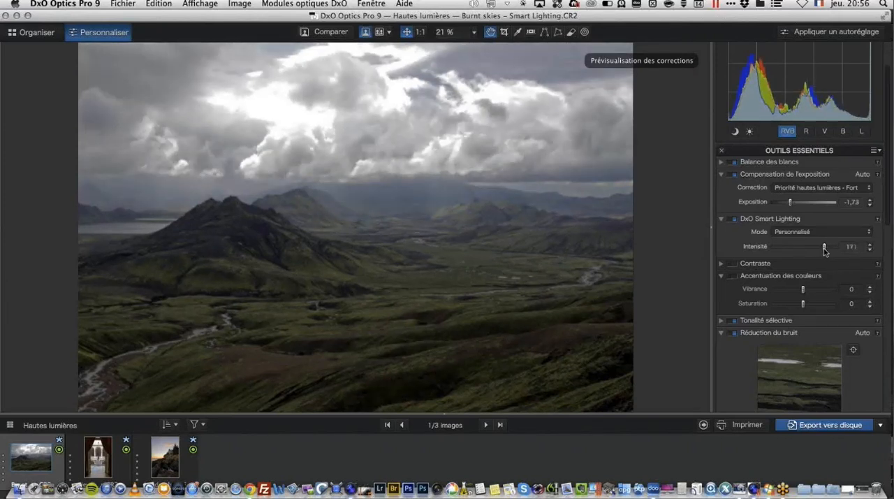
# Step: Adjust the landscape's selective tone with Tons moyens at 45, Ombres at 12 and Noirs at -3
pyautogui.scroll(-3, 774, 241)
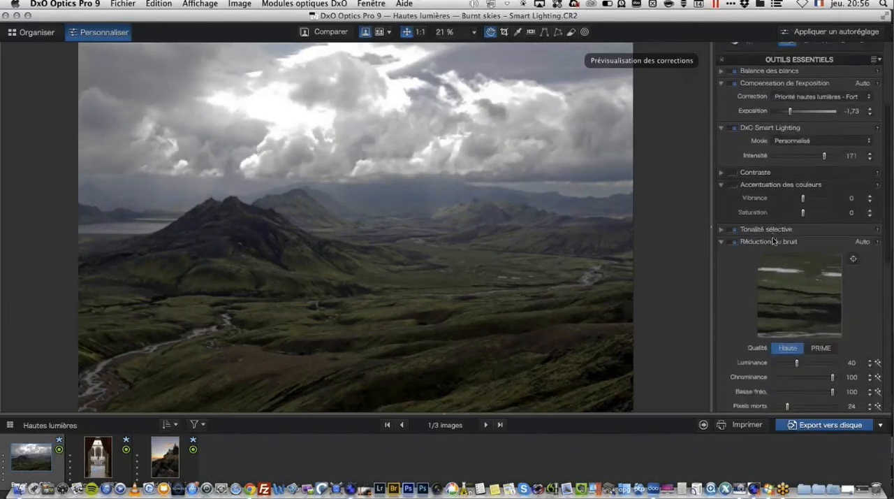
pyautogui.scroll(-2, 774, 241)
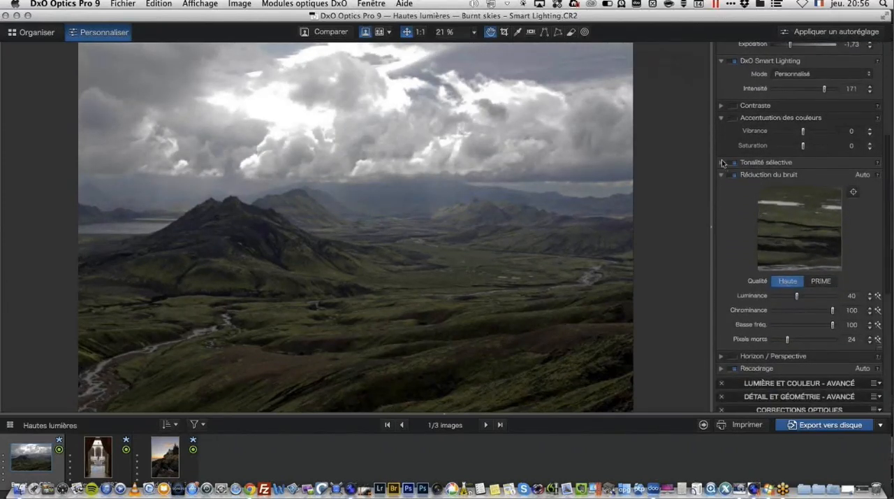
pyautogui.click(723, 162)
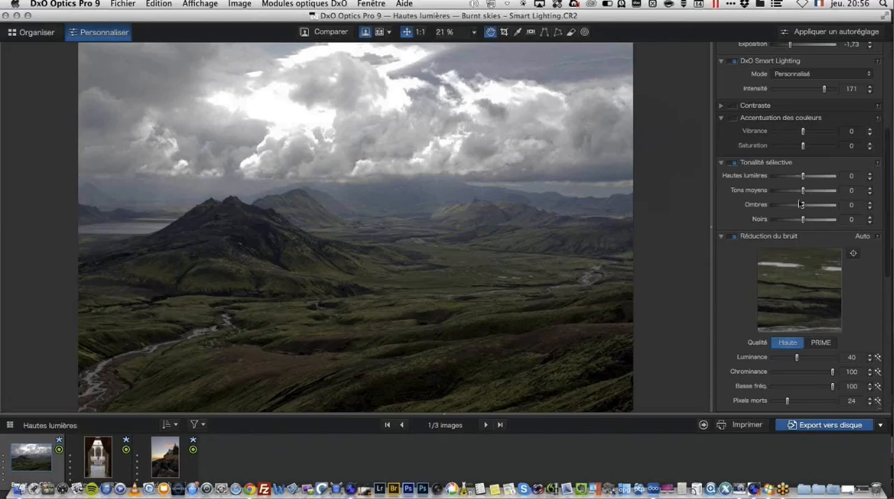
pyautogui.moveTo(805, 194); pyautogui.dragTo(818, 193)
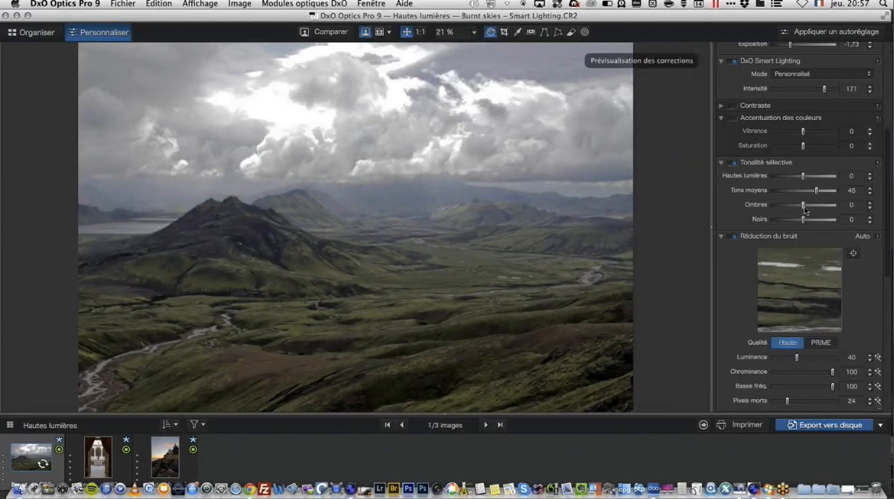
pyautogui.moveTo(804, 206); pyautogui.dragTo(807, 208)
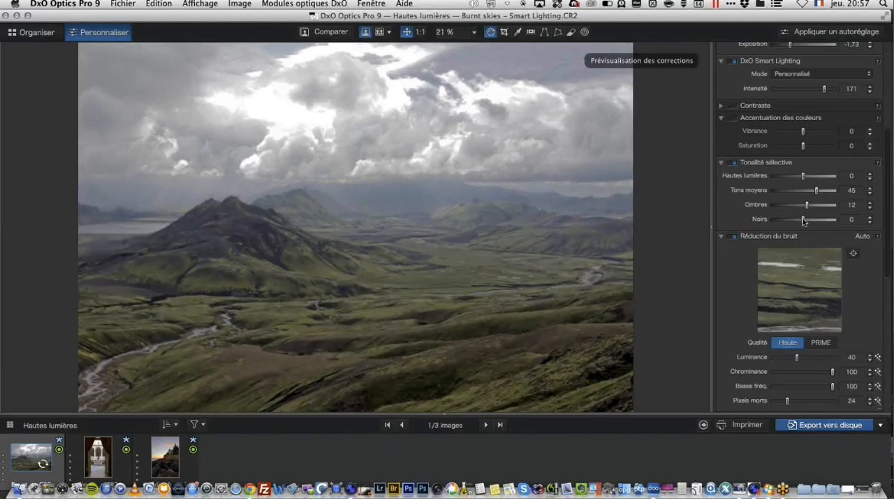
pyautogui.moveTo(803, 222); pyautogui.dragTo(802, 221)
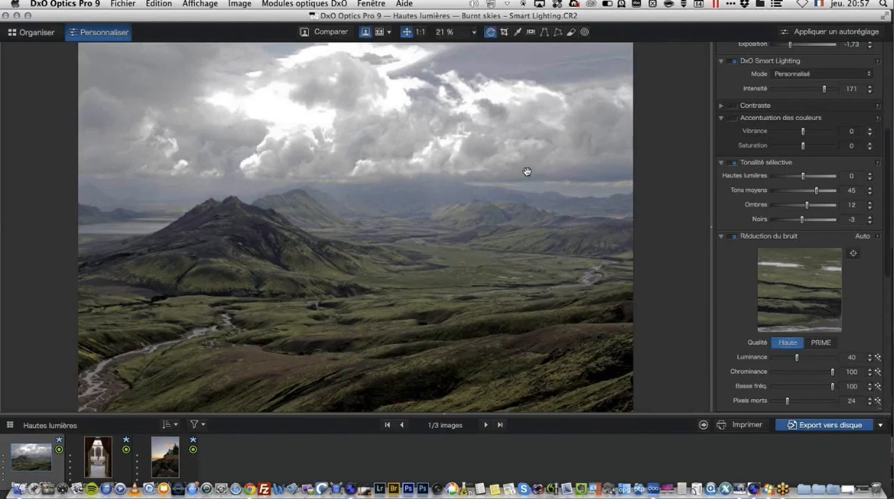
# Step: Open the portrait from the Teintes chair project in Personnaliser and compare its skin tones with the original
pyautogui.click(42, 33)
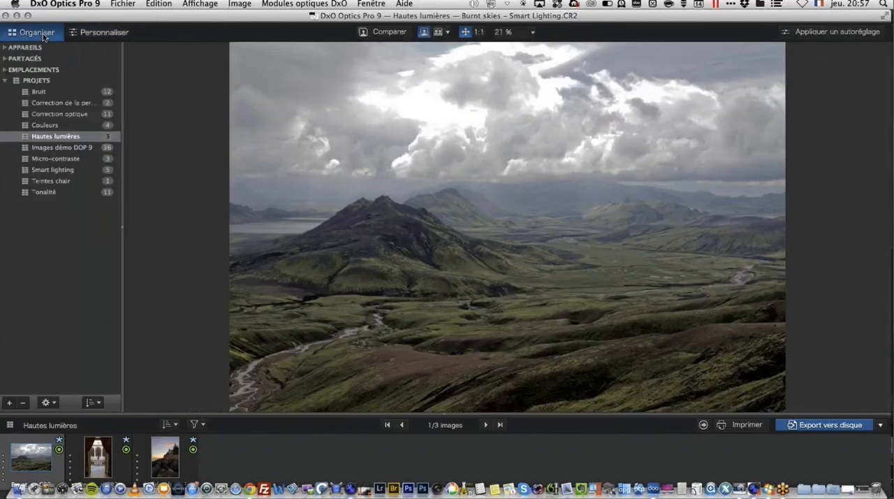
pyautogui.moveTo(373, 175)
pyautogui.click(63, 181)
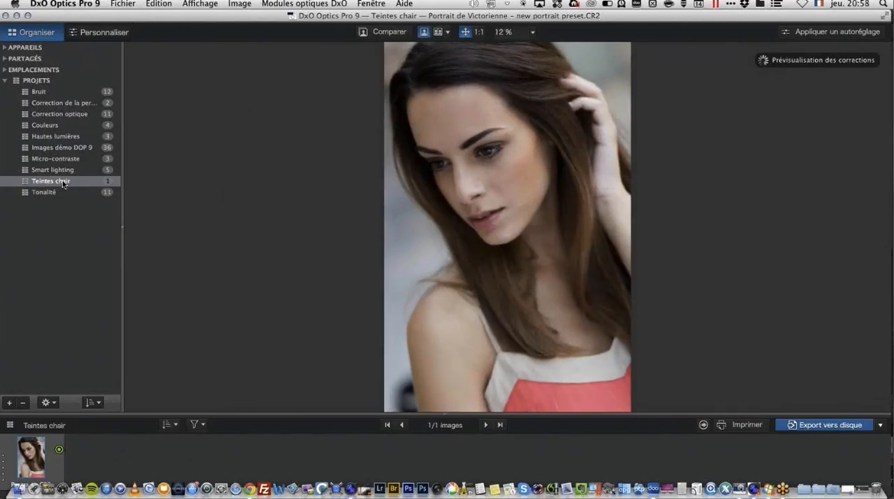
pyautogui.click(106, 34)
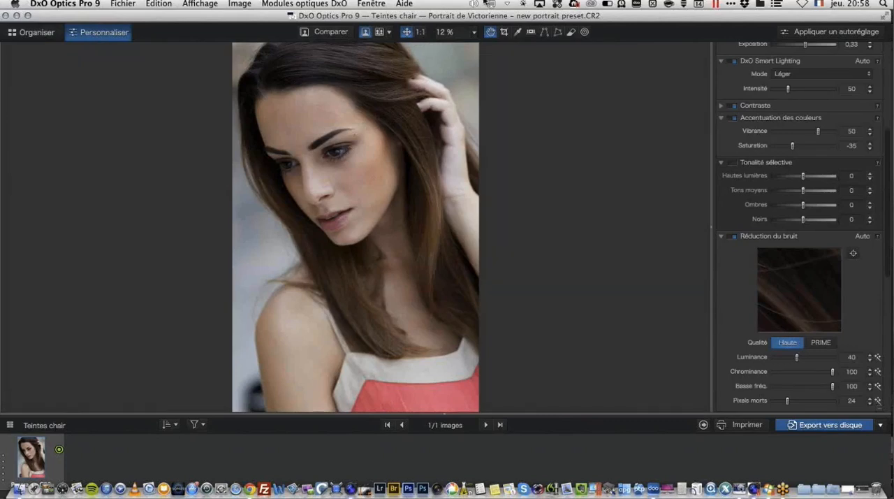
pyautogui.click(331, 32)
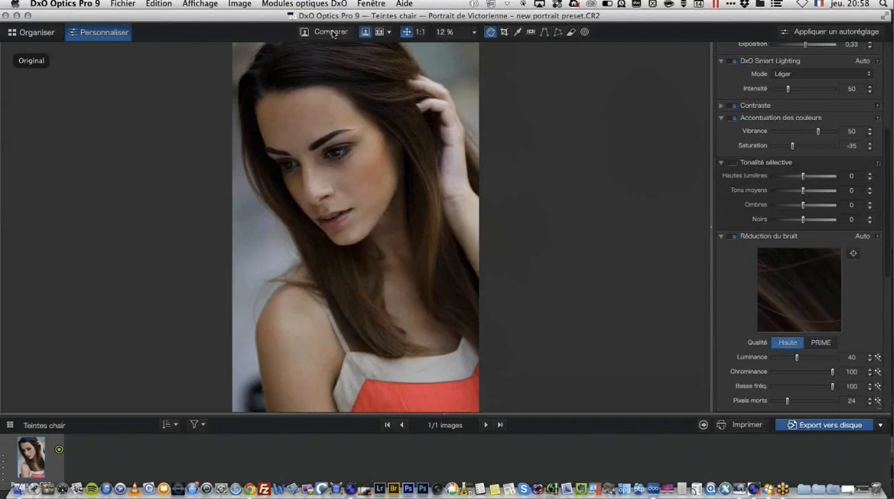
pyautogui.click(333, 33)
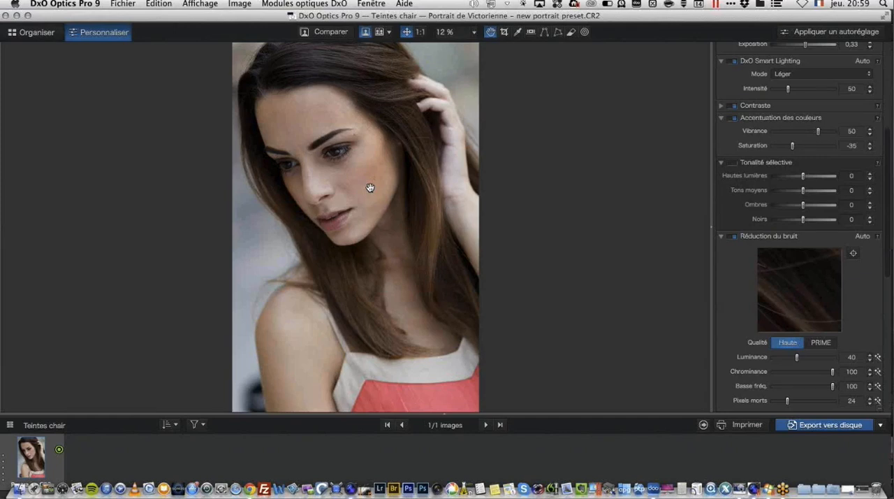
# Step: Show the Images démo DOP 9 project in Organiser and export the portrait to disk with the Sortie standard JPEG output
pyautogui.click(35, 32)
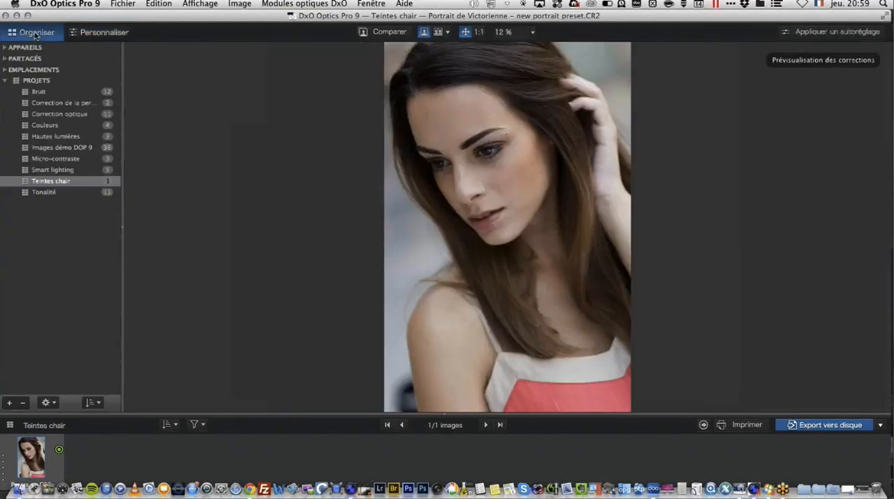
pyautogui.click(80, 148)
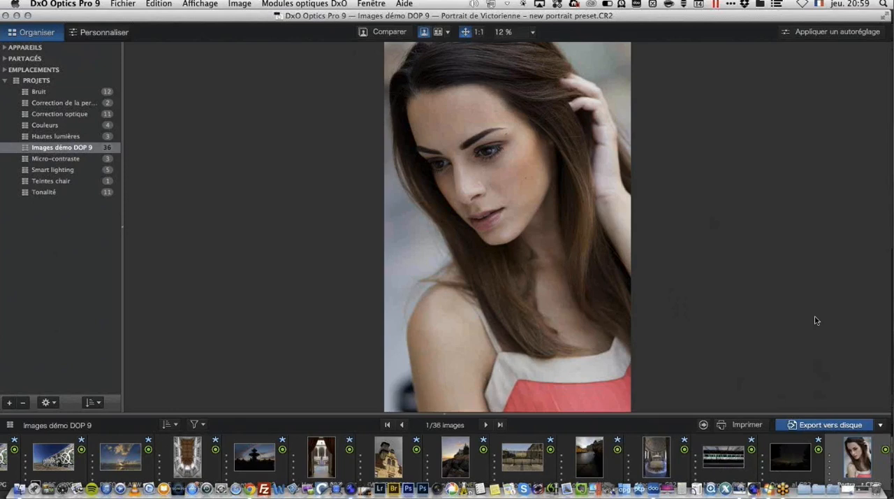
pyautogui.click(833, 426)
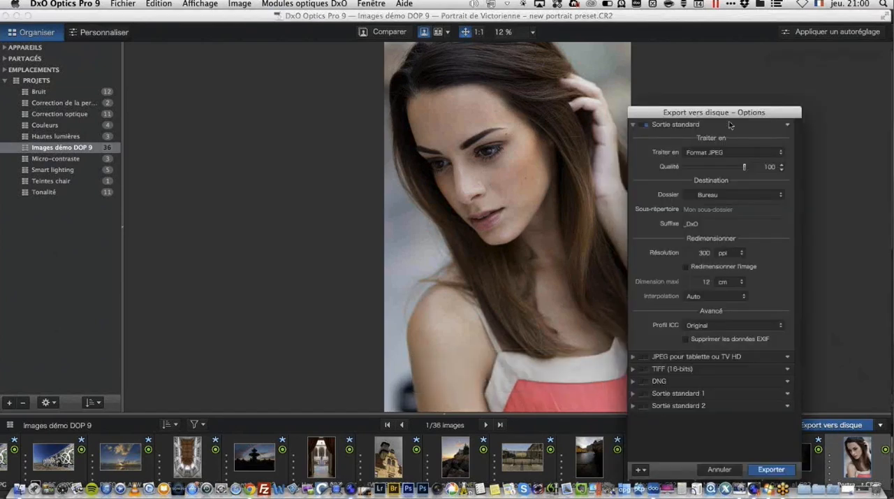
pyautogui.moveTo(731, 114); pyautogui.dragTo(522, 38)
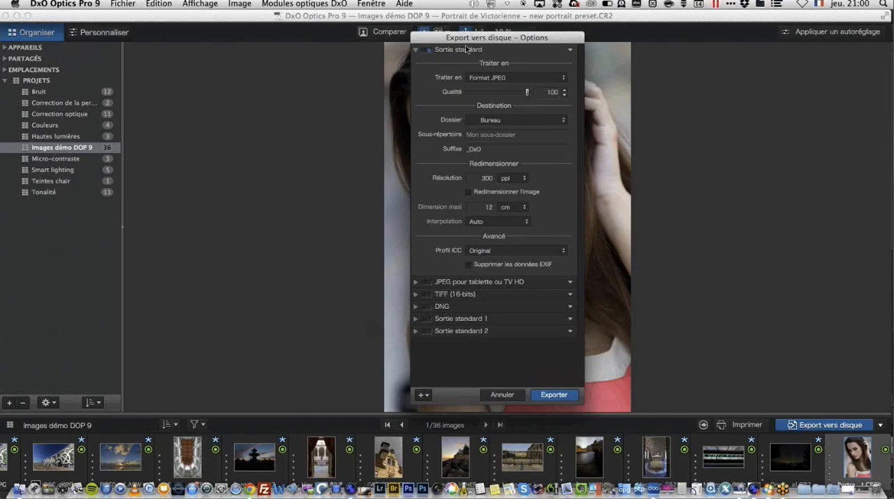
pyautogui.moveTo(466, 48)
pyautogui.moveTo(464, 298)
pyautogui.click(553, 395)
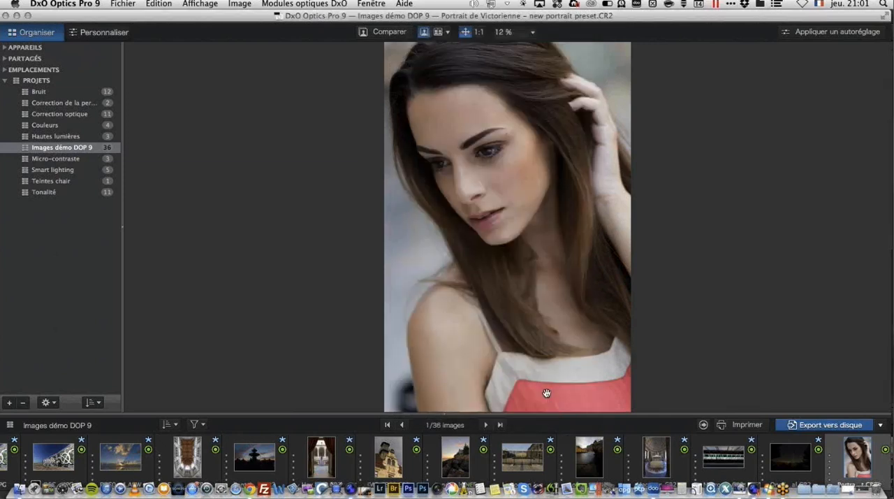
# Step: Review the progress and processing times in the list of disk exports, and close the list
pyautogui.click(704, 425)
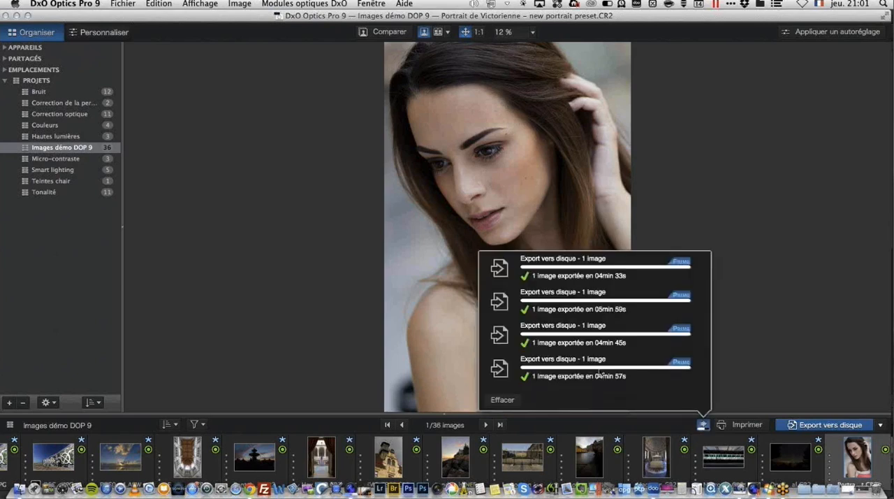
pyautogui.scroll(-2, 606, 327)
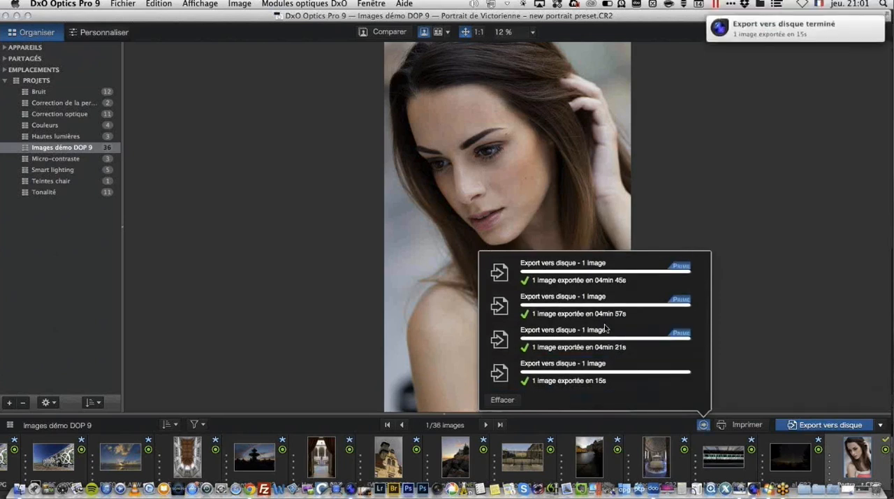
pyautogui.scroll(2, 605, 328)
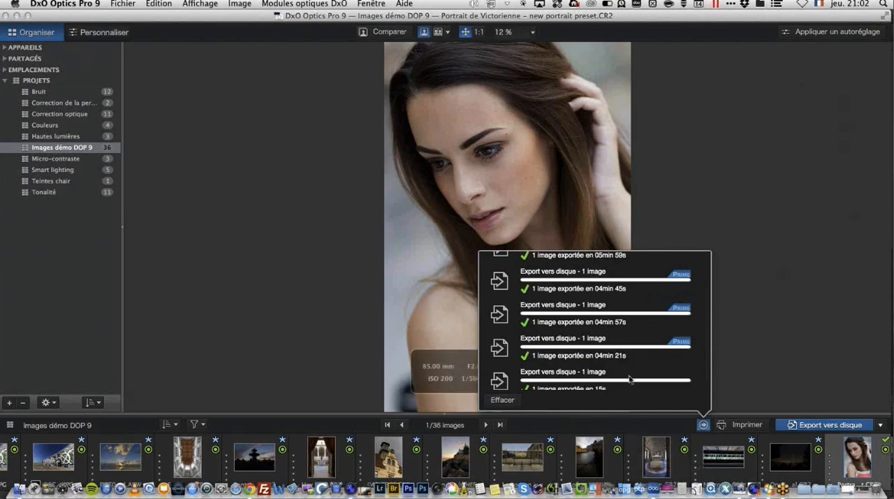
pyautogui.scroll(-2, 632, 368)
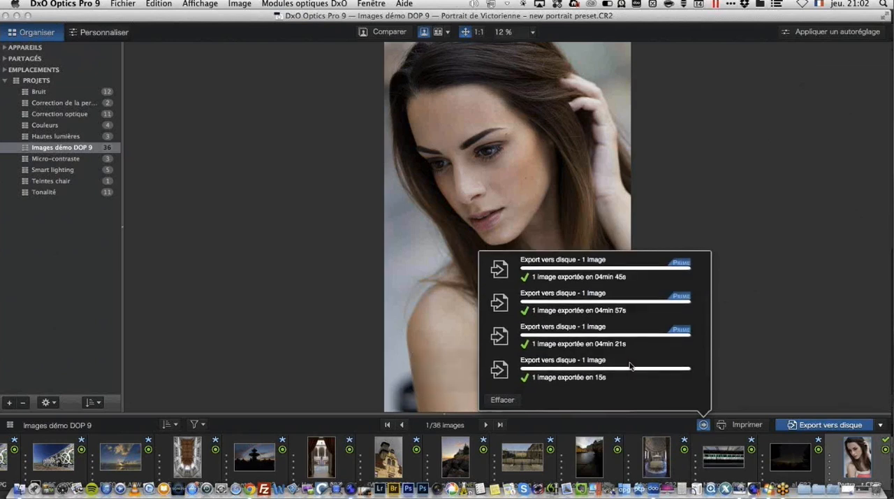
pyautogui.scroll(-2, 630, 365)
pyautogui.scroll(2, 630, 365)
pyautogui.scroll(-2, 630, 365)
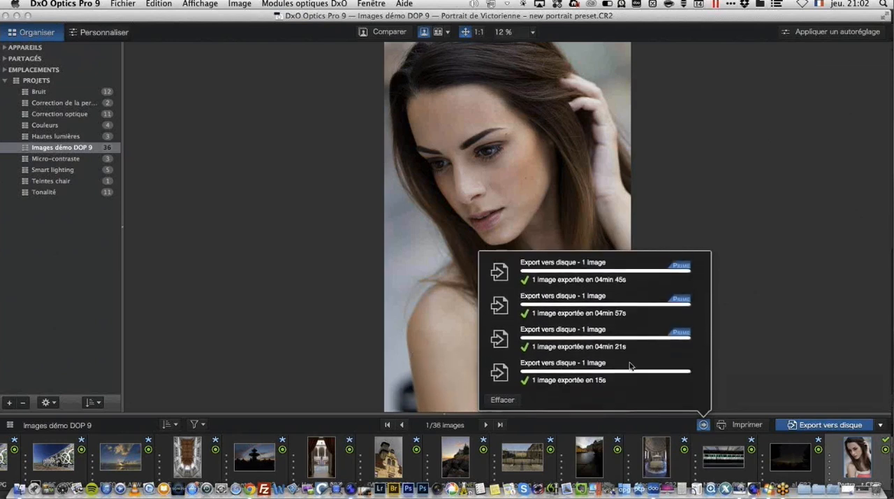
pyautogui.click(704, 425)
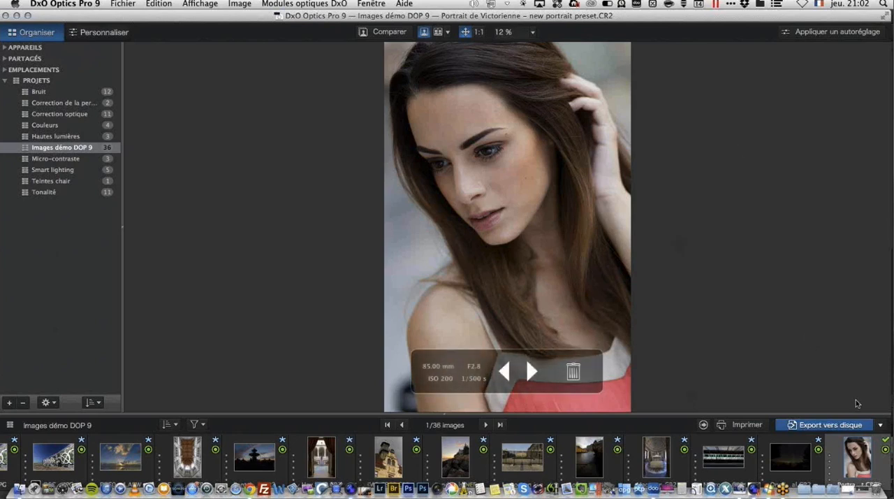
# Step: Set up an export of the portrait to another application and select the Adobe Photoshop CC folder in Applications
pyautogui.click(881, 425)
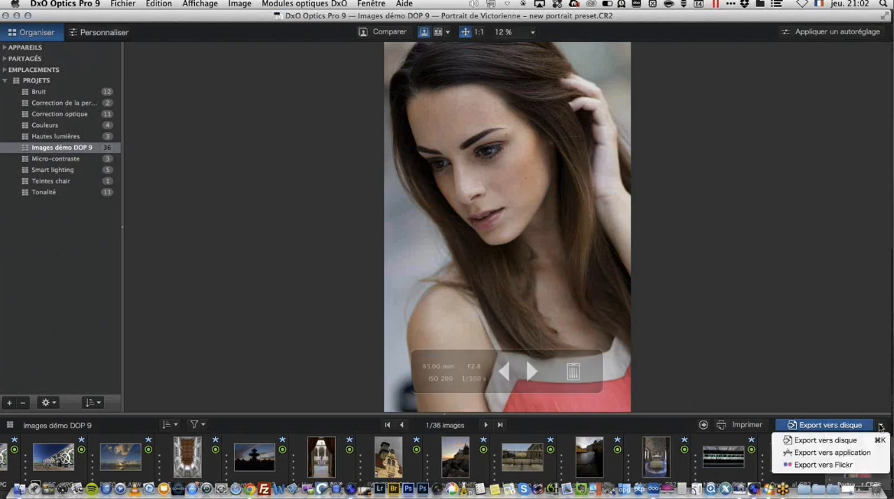
pyautogui.click(833, 456)
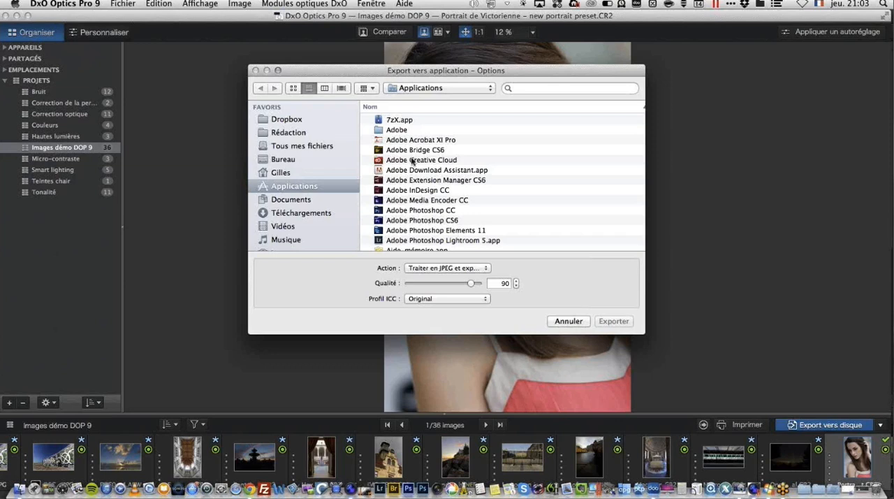
pyautogui.scroll(-5, 412, 161)
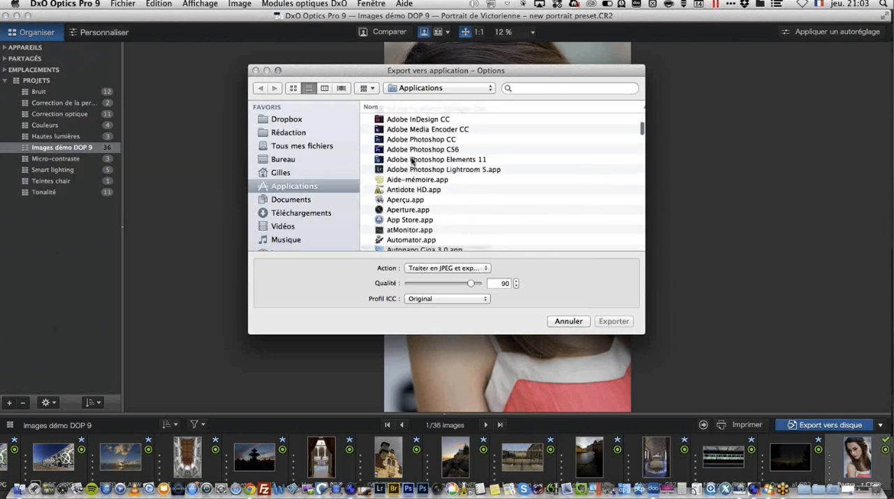
pyautogui.hscroll(2, 434, 143)
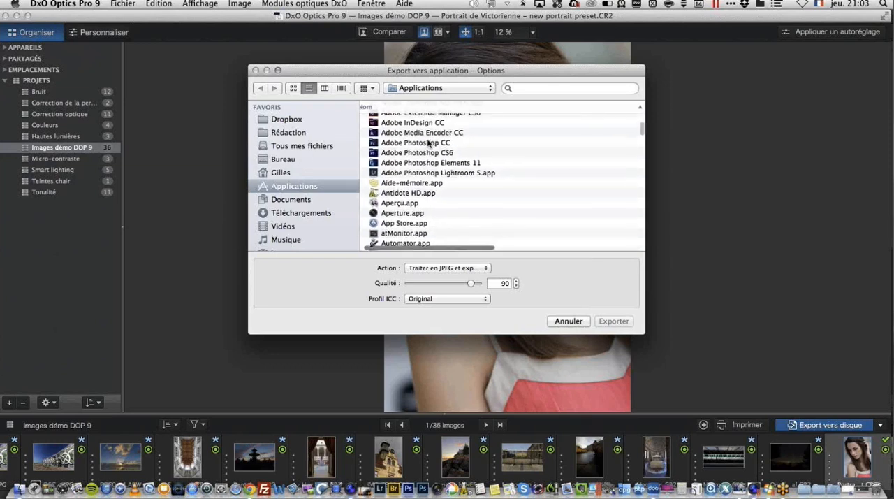
pyautogui.scroll(-10, 428, 144)
pyautogui.scroll(15, 427, 143)
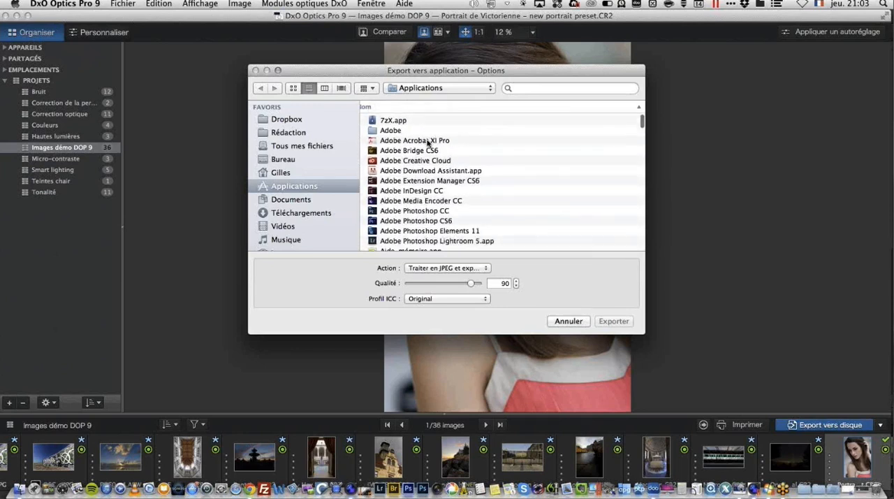
pyautogui.scroll(-2, 428, 143)
pyautogui.click(416, 176)
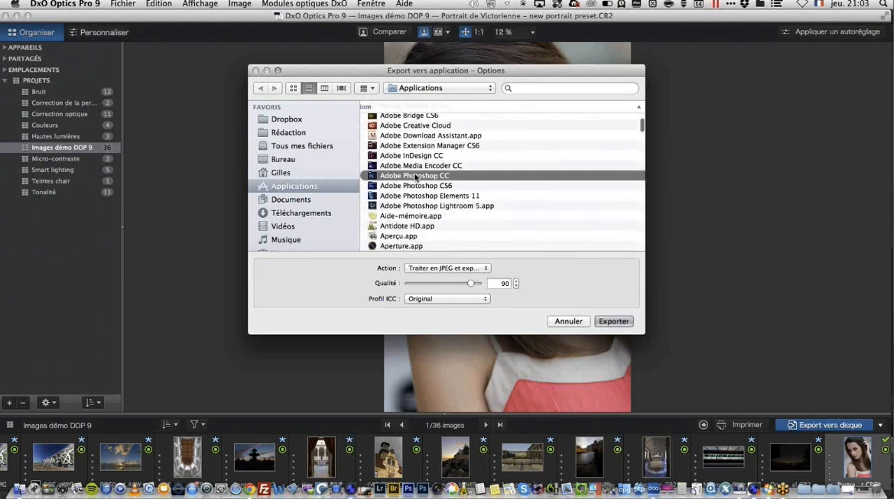
# Step: Process the portrait as JPEG with the Original ICC profile and export it to Adobe Photoshop CC.app
pyautogui.click(470, 270)
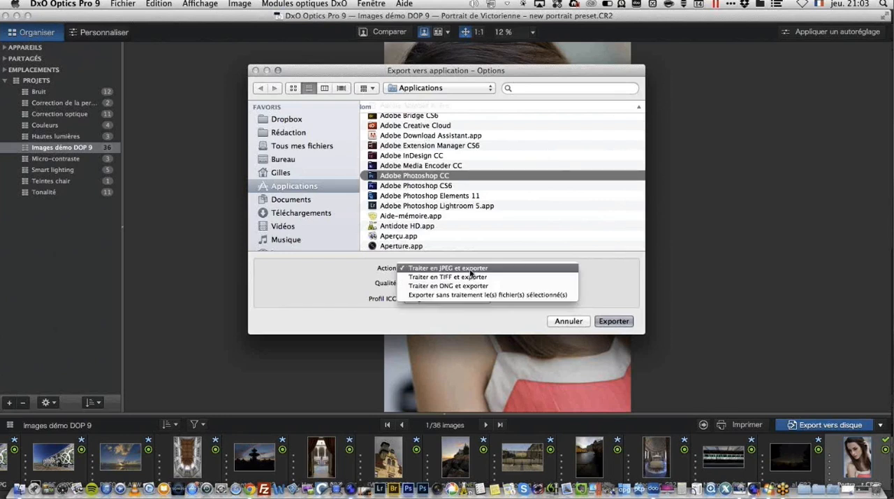
pyautogui.click(531, 267)
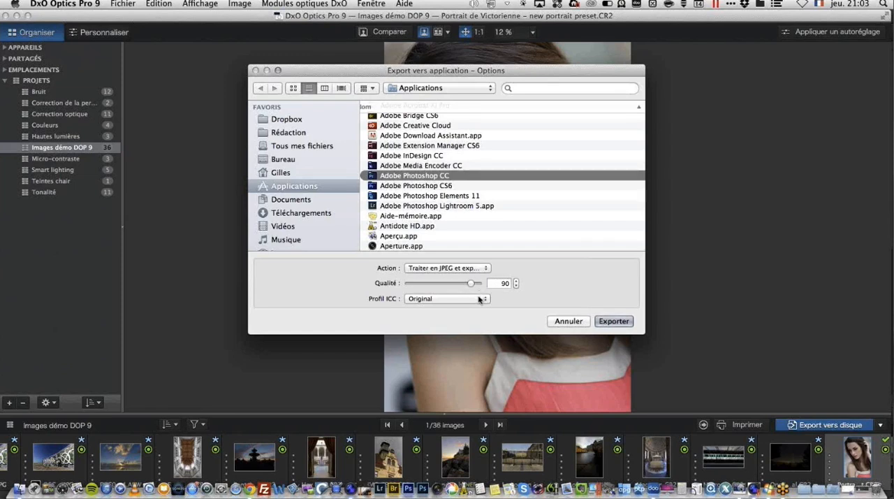
pyautogui.click(481, 299)
pyautogui.click(570, 283)
pyautogui.click(605, 323)
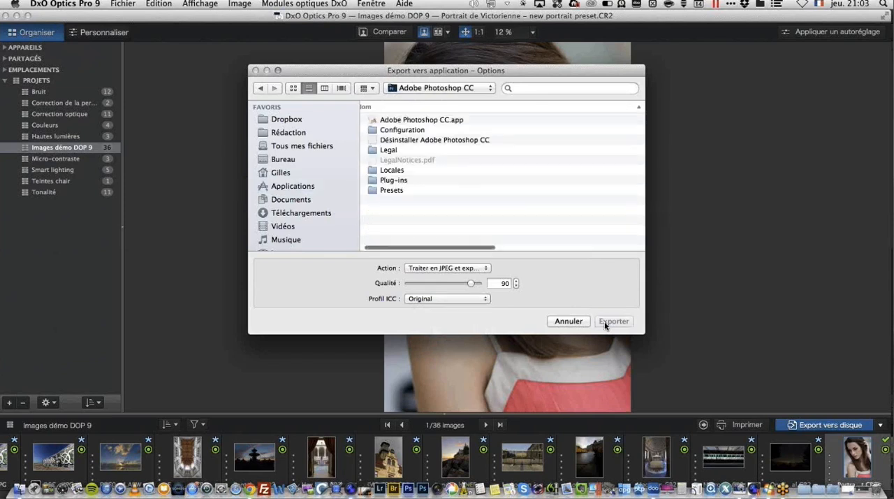
pyautogui.click(423, 122)
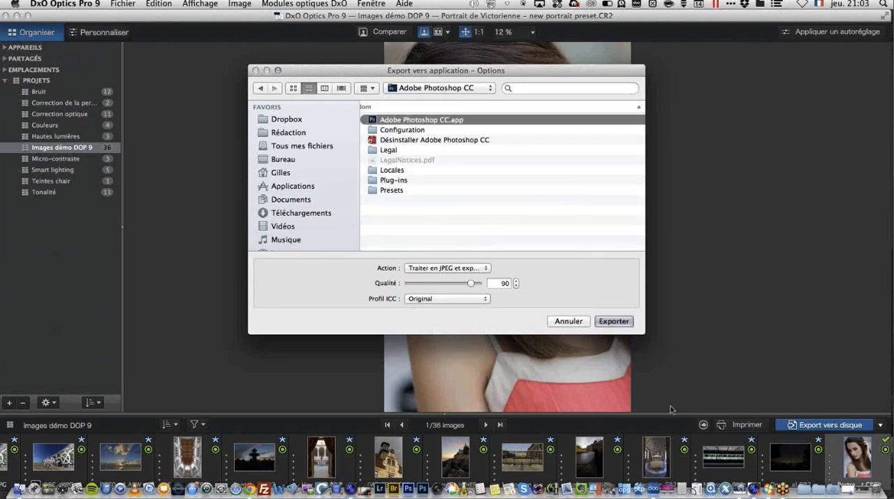
pyautogui.click(605, 320)
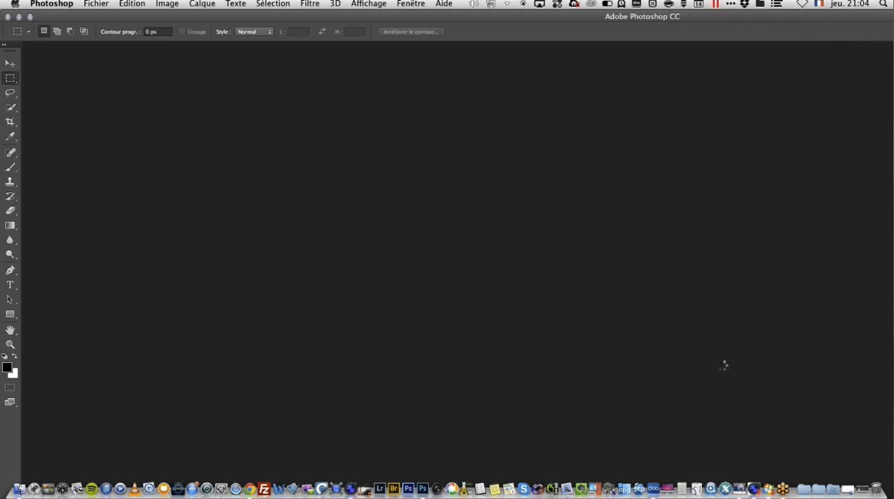
# Step: Return from Photoshop to DxO Optics Pro 9 and review the available export destinations
pyautogui.click(30, 16)
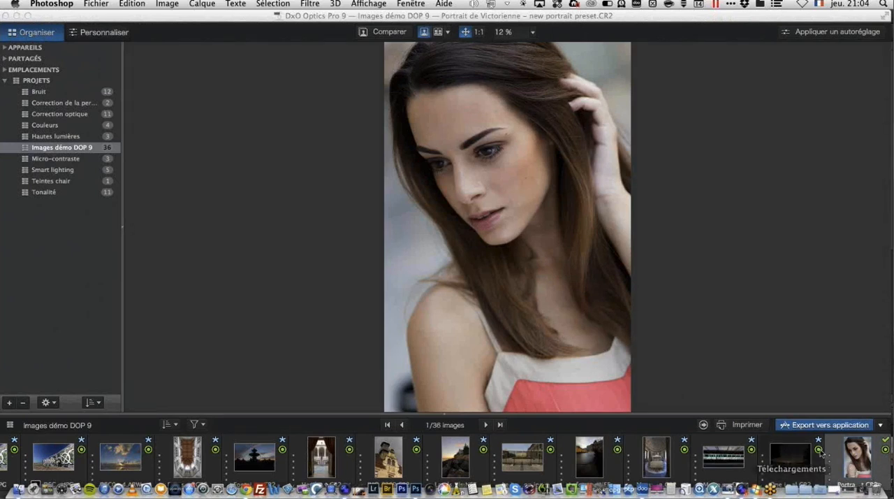
pyautogui.click(881, 425)
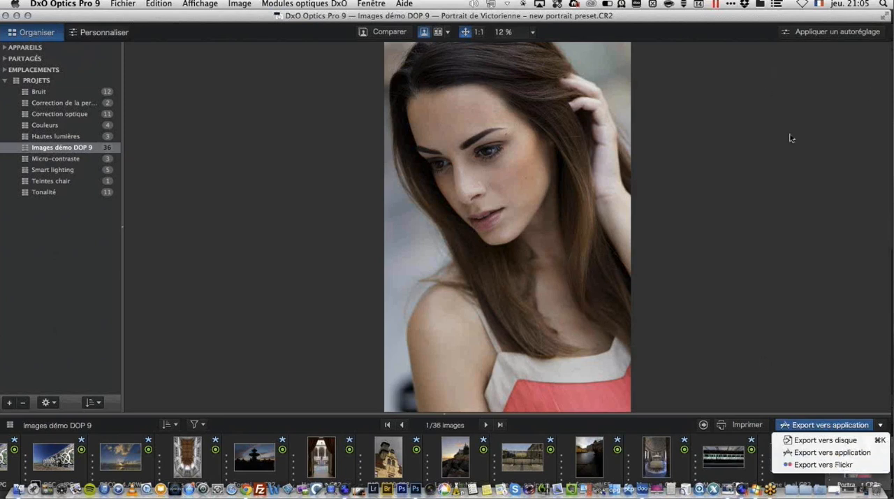
pyautogui.click(755, 165)
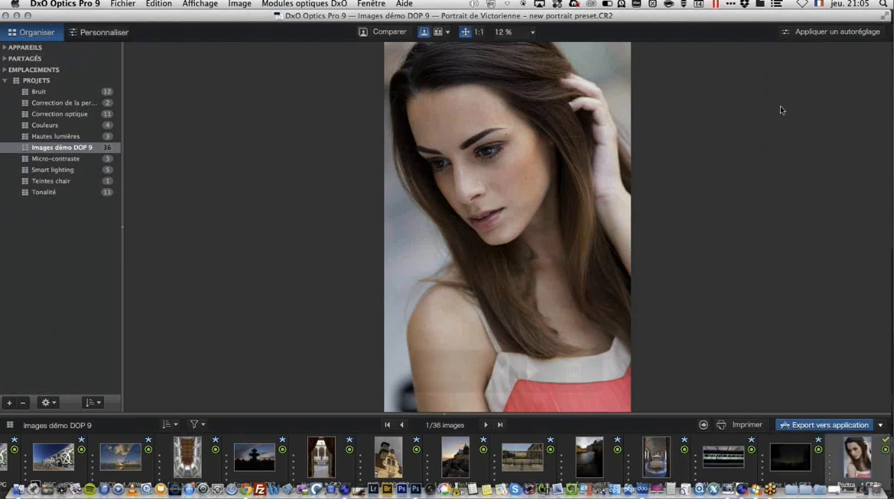
# Step: Open the print settings for the portrait and add a caption with the image name above the image
pyautogui.click(124, 4)
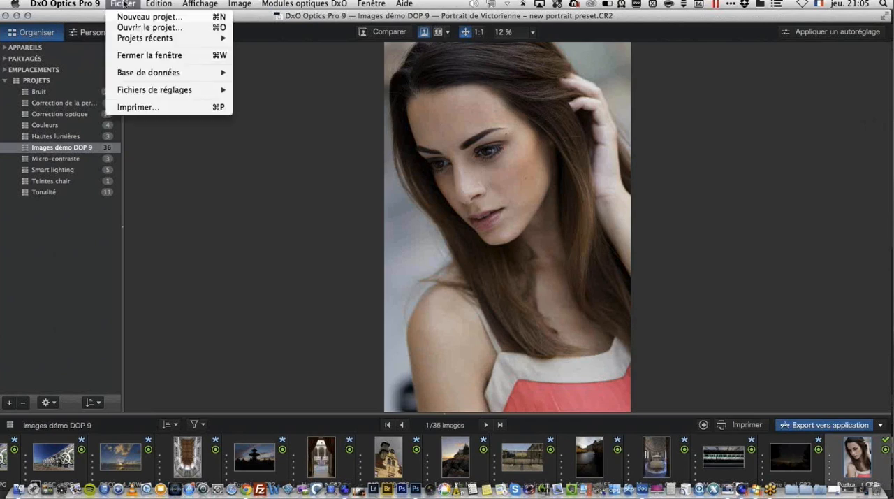
pyautogui.click(136, 107)
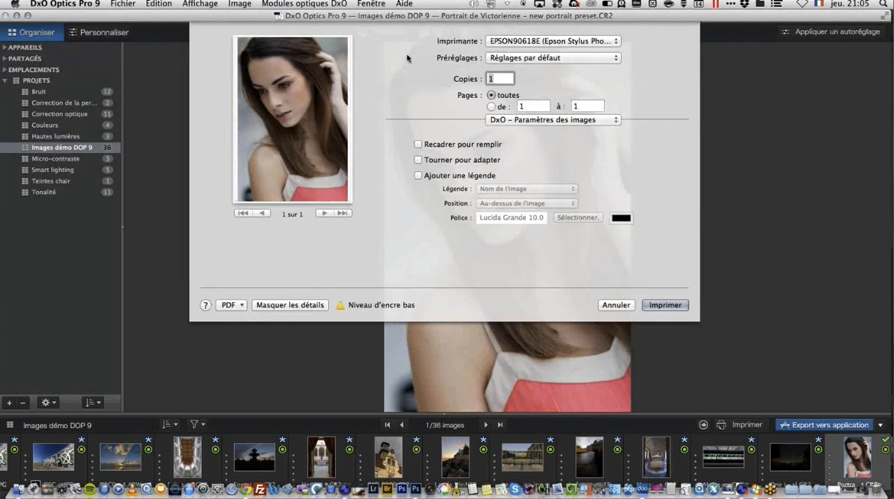
pyautogui.click(617, 121)
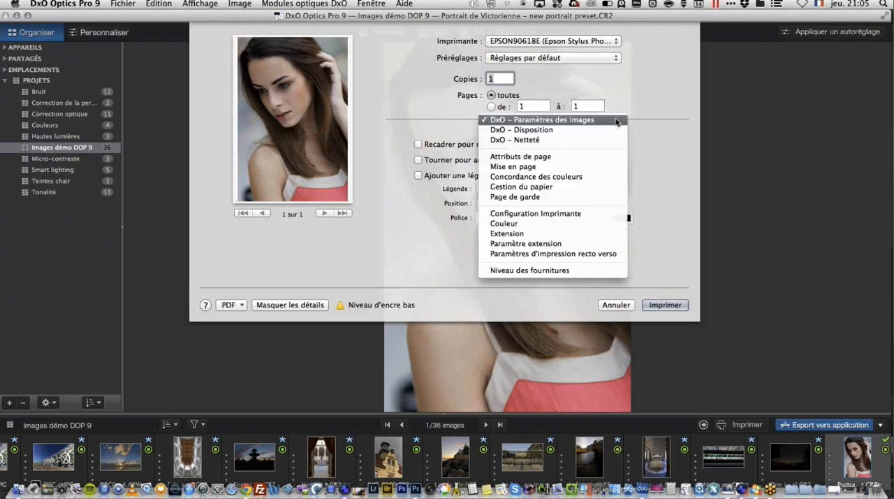
pyautogui.click(646, 142)
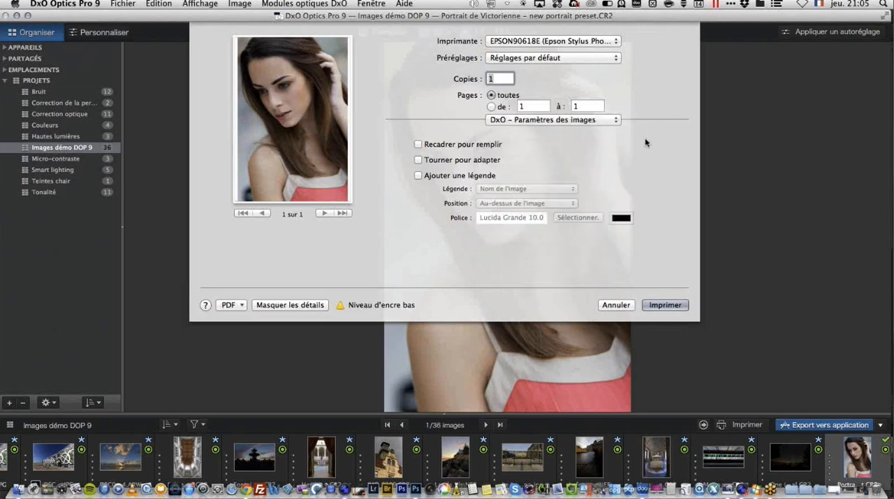
pyautogui.click(418, 176)
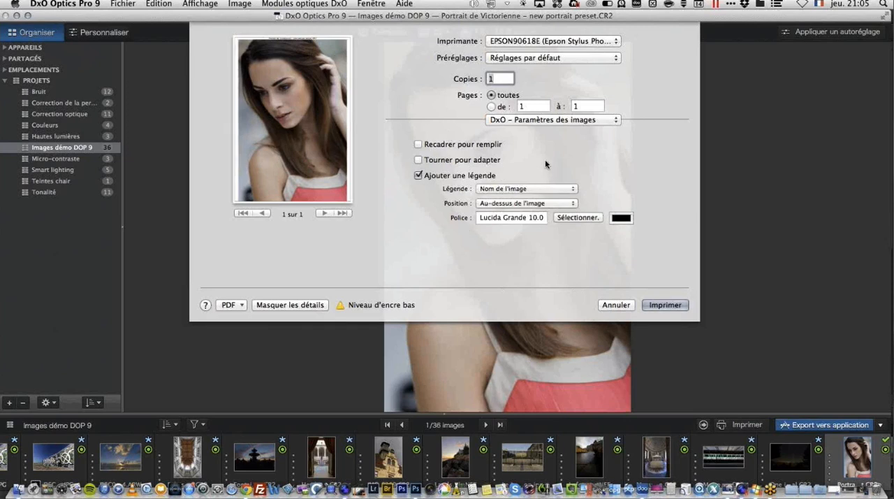
# Step: Set the DxO print layout to 3 rows and 2 columns
pyautogui.click(583, 122)
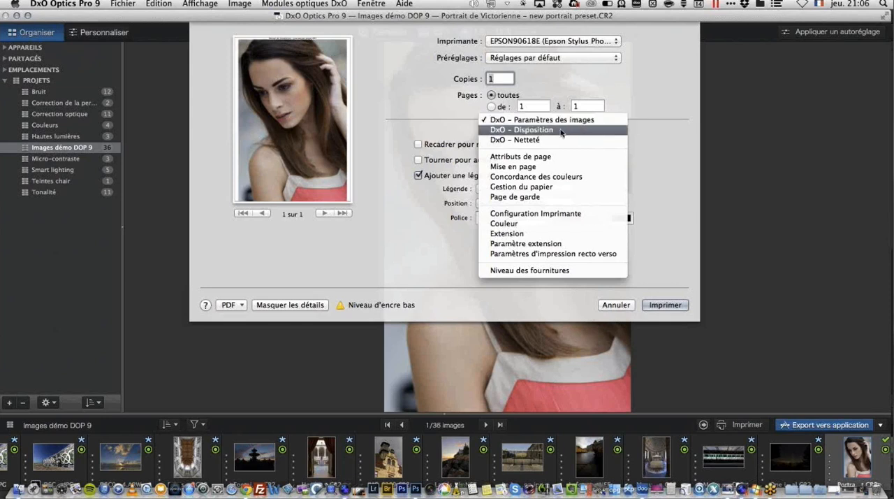
pyautogui.click(559, 131)
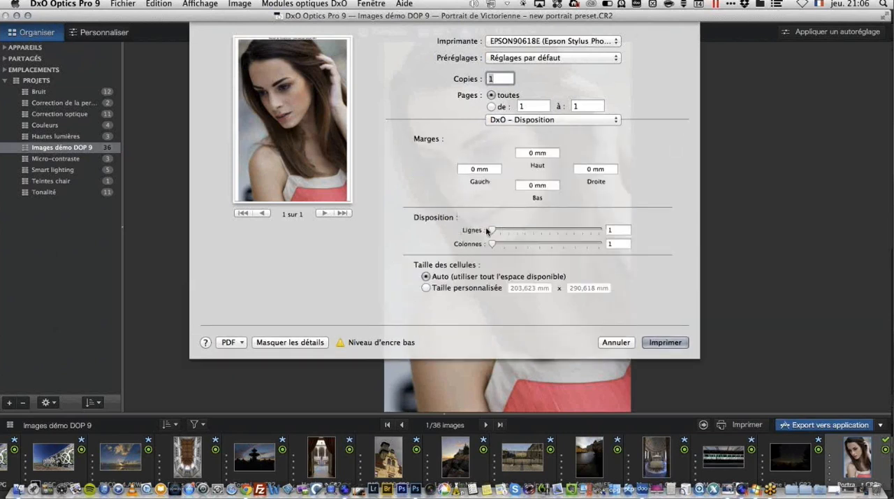
pyautogui.moveTo(493, 231); pyautogui.dragTo(508, 244)
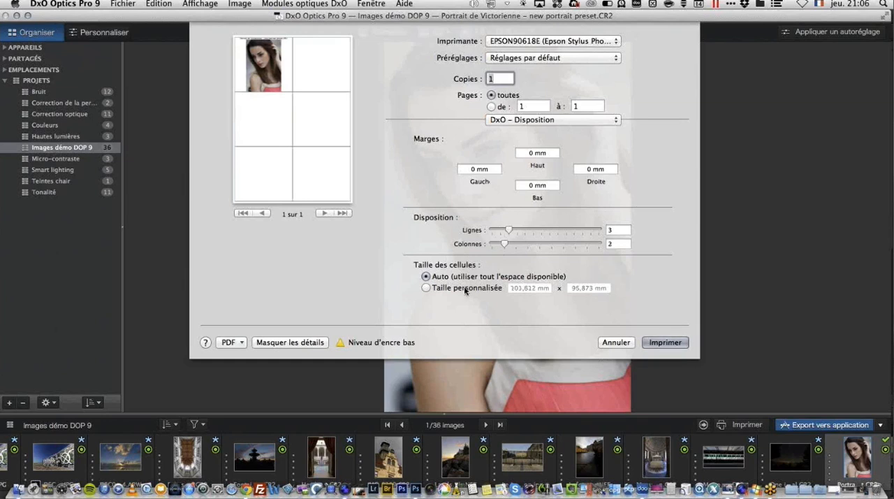
# Step: Examine the DxO sharpness setting for printing and cancel the print job
pyautogui.click(573, 124)
pyautogui.click(558, 131)
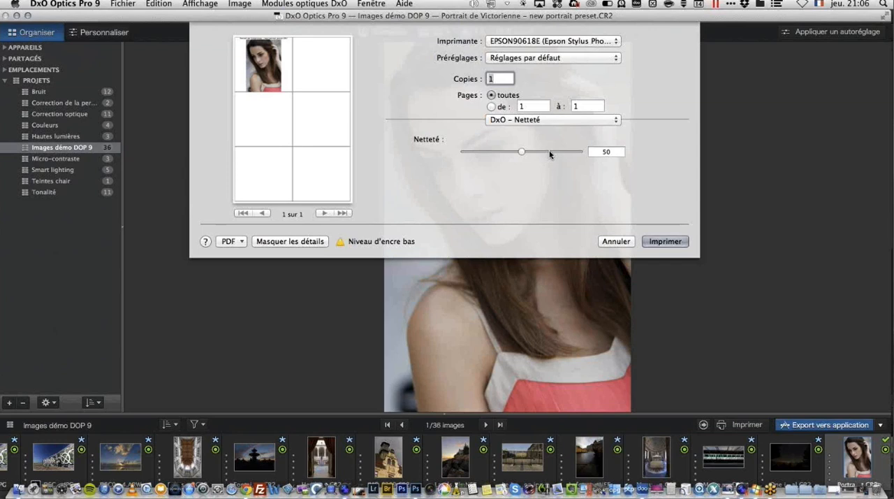
pyautogui.click(620, 242)
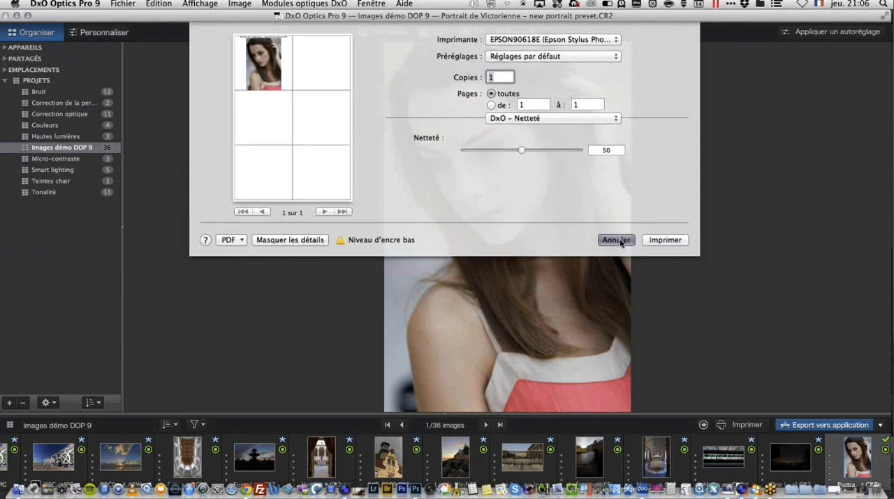